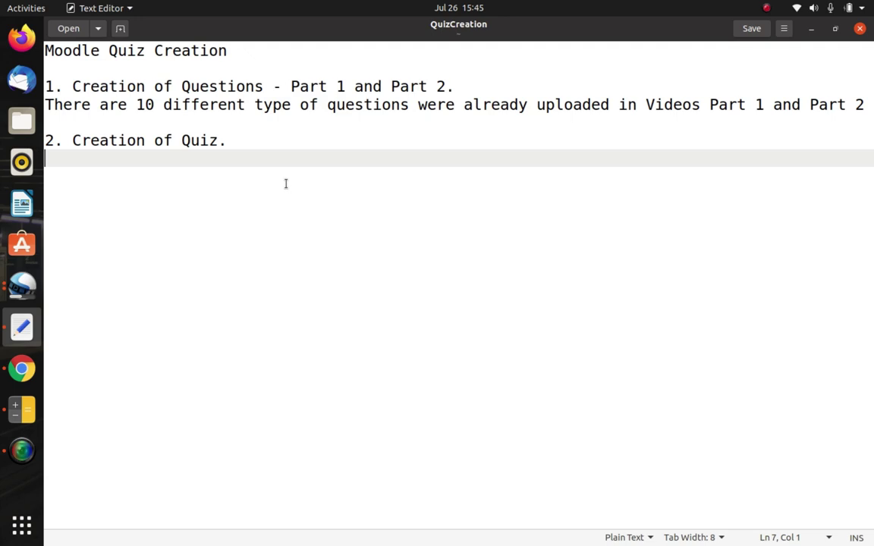
# - Move through the outline to the blank line above the Creation of Quiz item
pyautogui.doubleClick(206, 86)
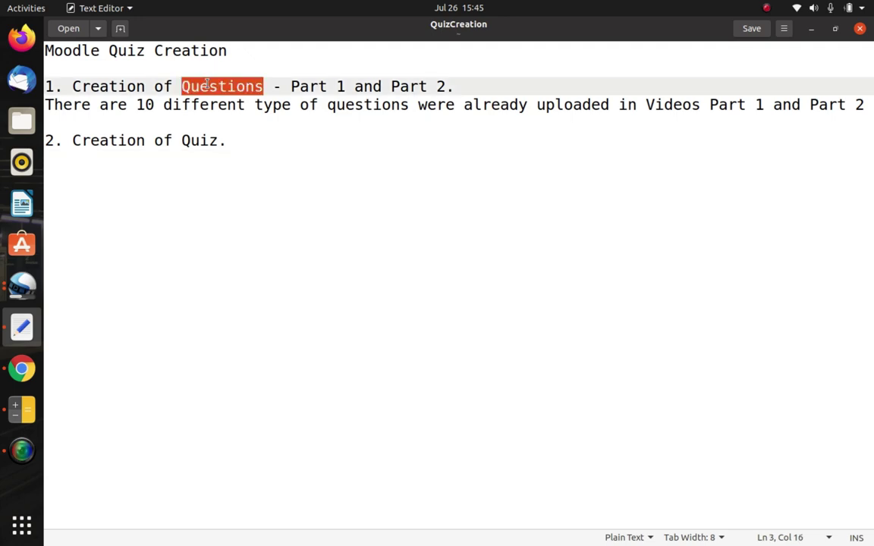
pyautogui.press('Right')
pyautogui.press('Right')
pyautogui.press('Right')
pyautogui.hotkey('ctrl', 'Right')
pyautogui.hotkey('ctrl', 'Left')
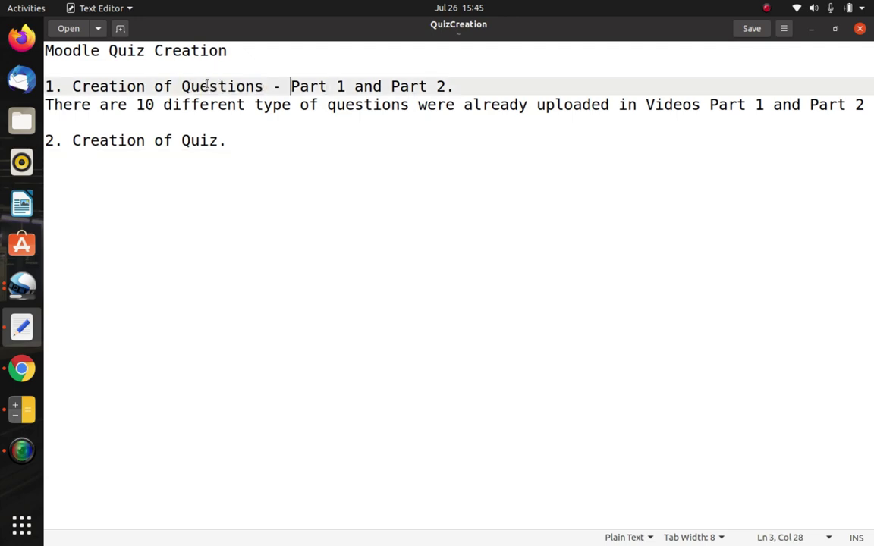
pyautogui.hotkey('ctrl', 'shift', 'Right')
pyautogui.hotkey('ctrl', 'shift', 'Right')
pyautogui.hotkey('ctrl', 'shift', 'Right')
pyautogui.hotkey('ctrl', 'shift', 'Right')
pyautogui.hotkey('ctrl', 'shift', 'Right')
pyautogui.press('Down')
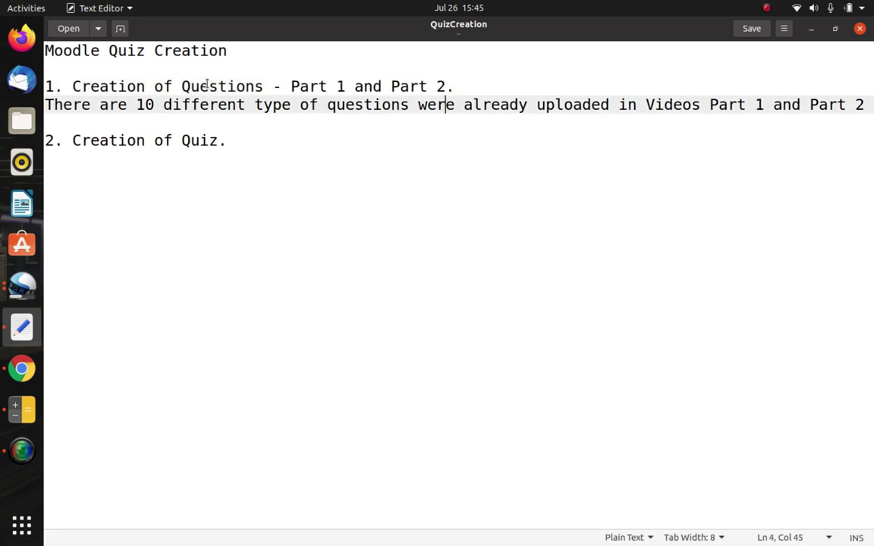
pyautogui.hotkey('ctrl', 'Right')
pyautogui.hotkey('ctrl', 'Right')
pyautogui.hotkey('ctrl', 'Right')
pyautogui.hotkey('ctrl', 'Right')
pyautogui.hotkey('ctrl', 'Right')
pyautogui.hotkey('ctrl', 'Right')
pyautogui.hotkey('ctrl', 'Right')
pyautogui.hotkey('ctrl', 'Right')
pyautogui.hotkey('ctrl', 'Right')
pyautogui.hotkey('ctrl', 'Right')
pyautogui.press('Down')
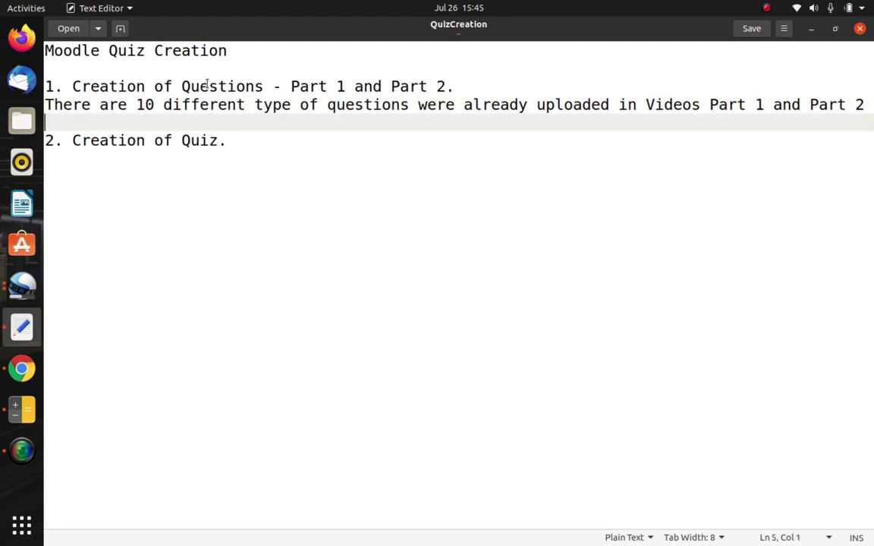
pyautogui.press('Down')
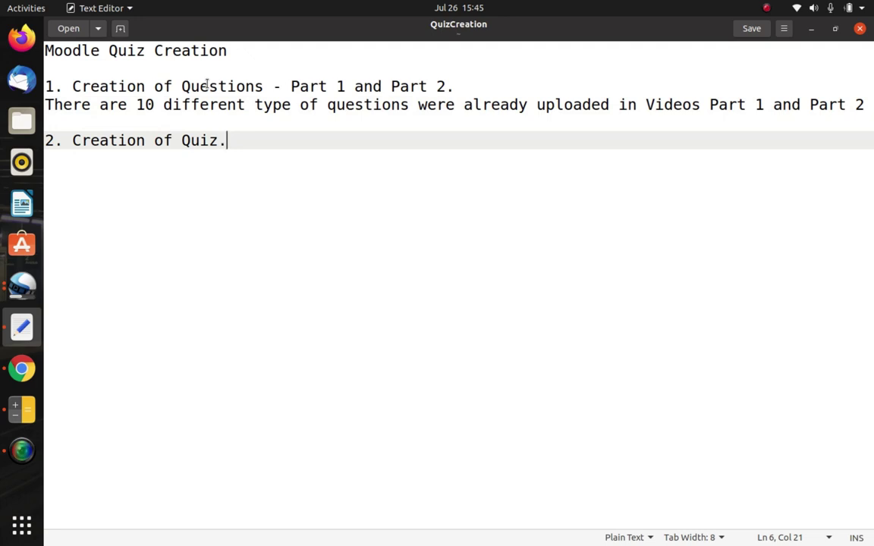
pyautogui.press('Up')
pyautogui.press('Up')
pyautogui.press('Down')
# - Add '2. Upload to question Bank' as a new item and renumber Creation of Quiz to 3
pyautogui.press('Return')
pyautogui.write('2. Uploa')
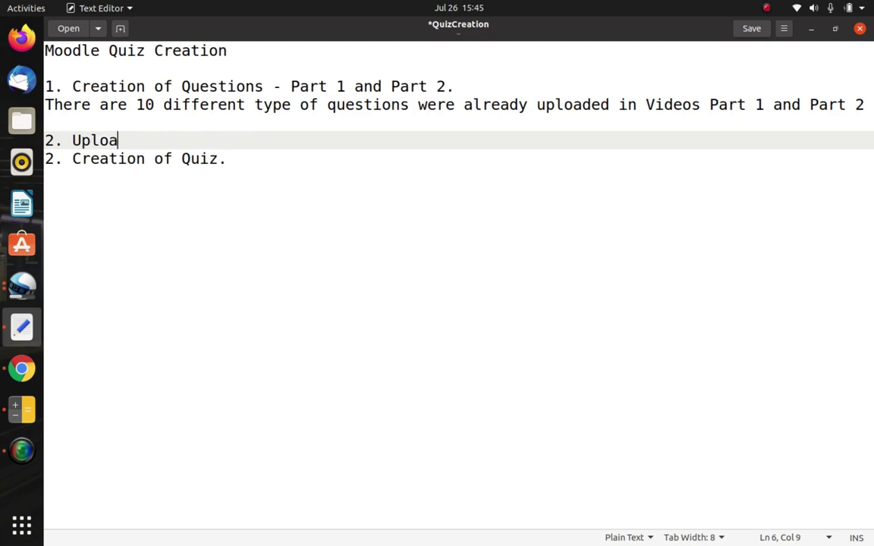
pyautogui.write('d to question Bank')
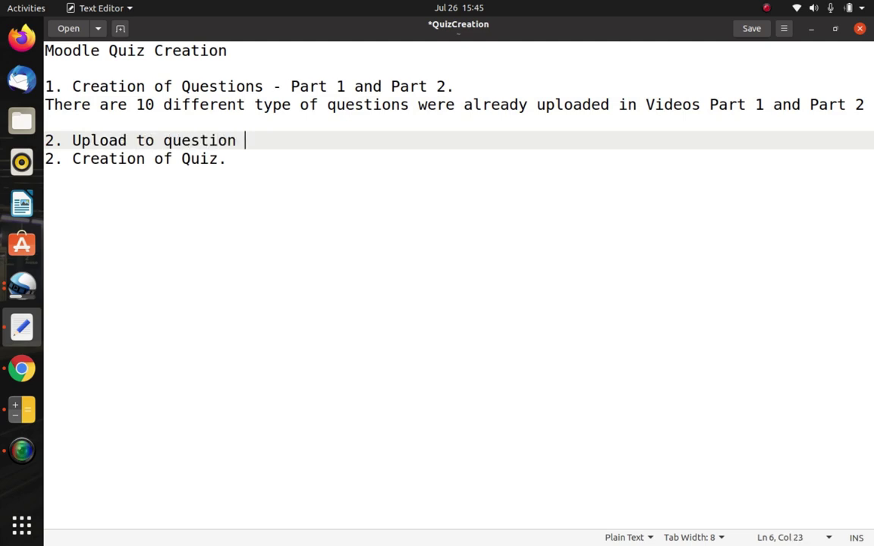
pyautogui.press('Return')
pyautogui.press('Down')
pyautogui.press('Delete')
pyautogui.write('3')
# - Save the notes file and return to Moodle in the browser
pyautogui.hotkey('ctrl', 's')
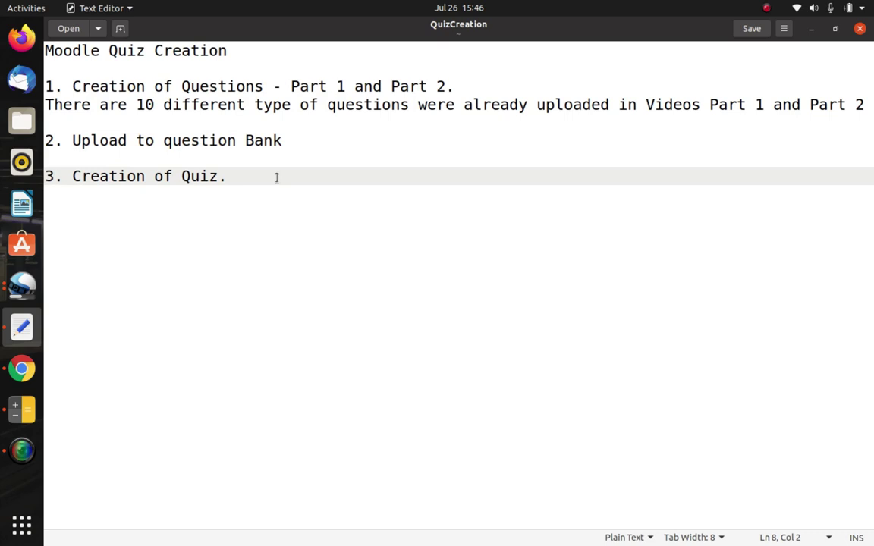
pyautogui.hotkey('ctrl', 's')
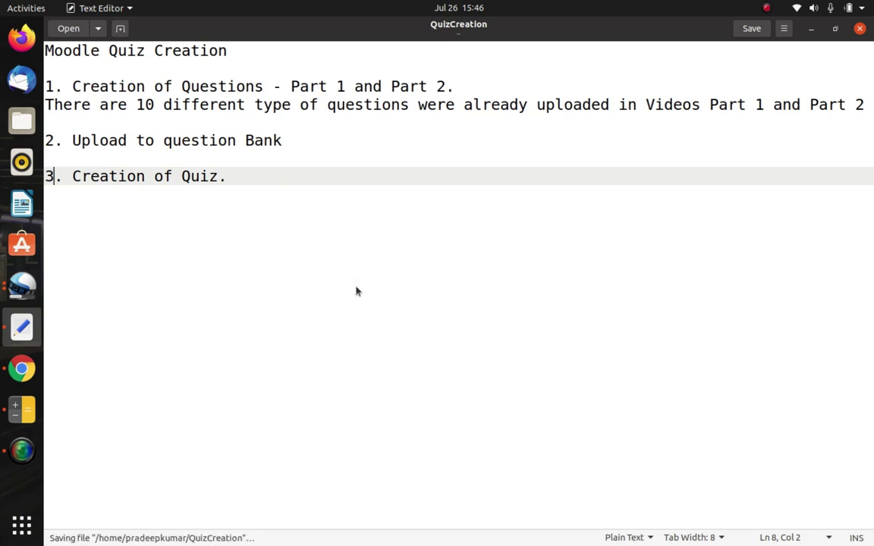
pyautogui.hotkey('alt', 'Tab')
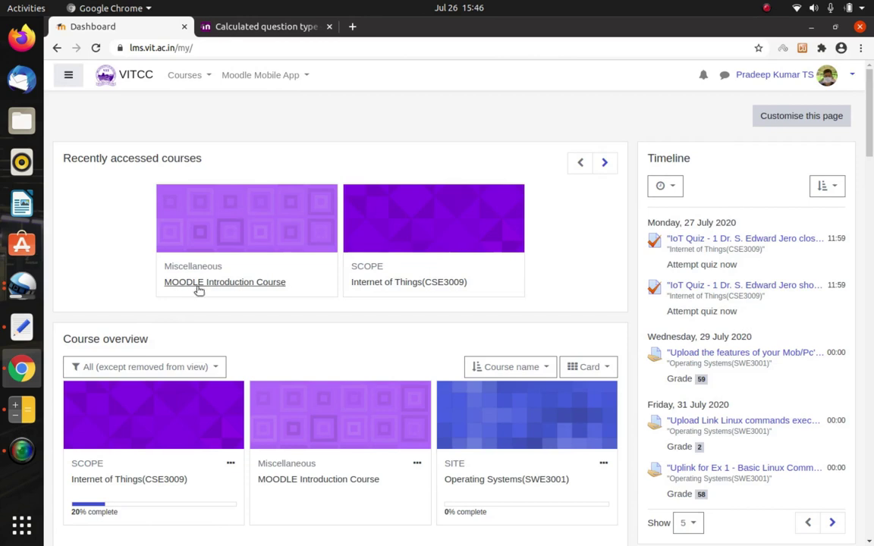
# - Open the MOODLE Introduction Course from the Dashboard and turn editing on
pyautogui.click(197, 289)
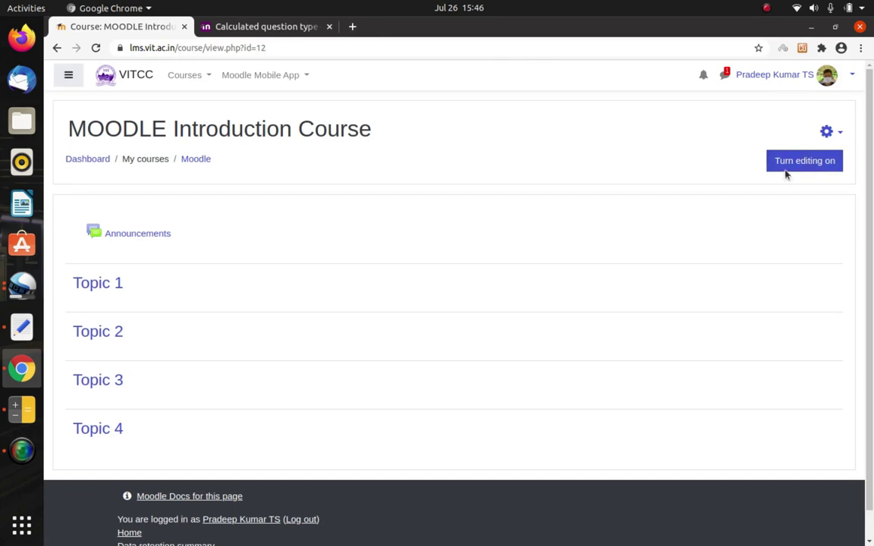
pyautogui.click(809, 164)
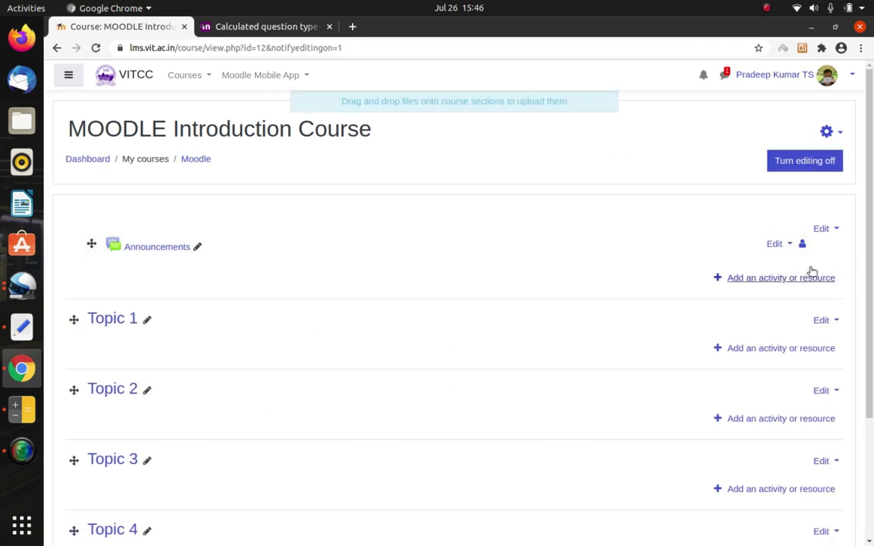
# - Add an activity to the top section and choose Quiz from the full activity list
pyautogui.click(759, 279)
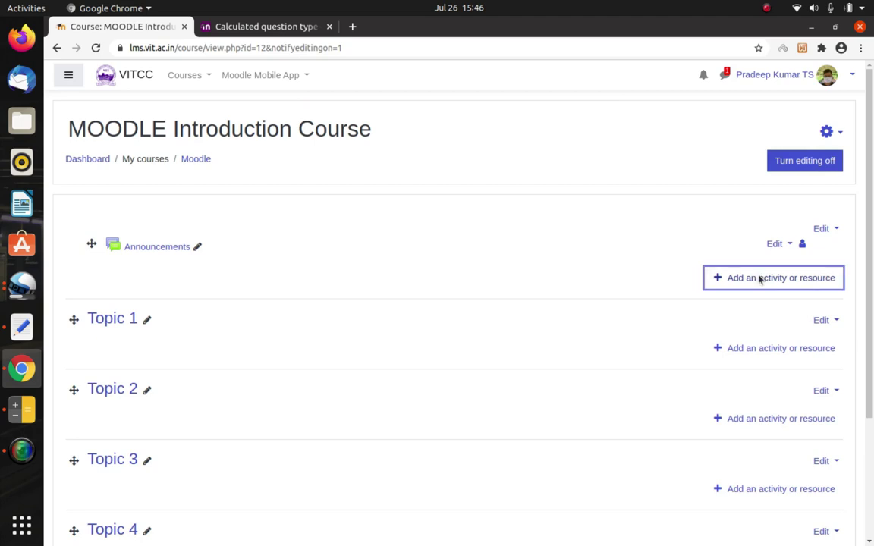
pyautogui.hotkey('ctrl', '+')
pyautogui.hotkey('ctrl', '+')
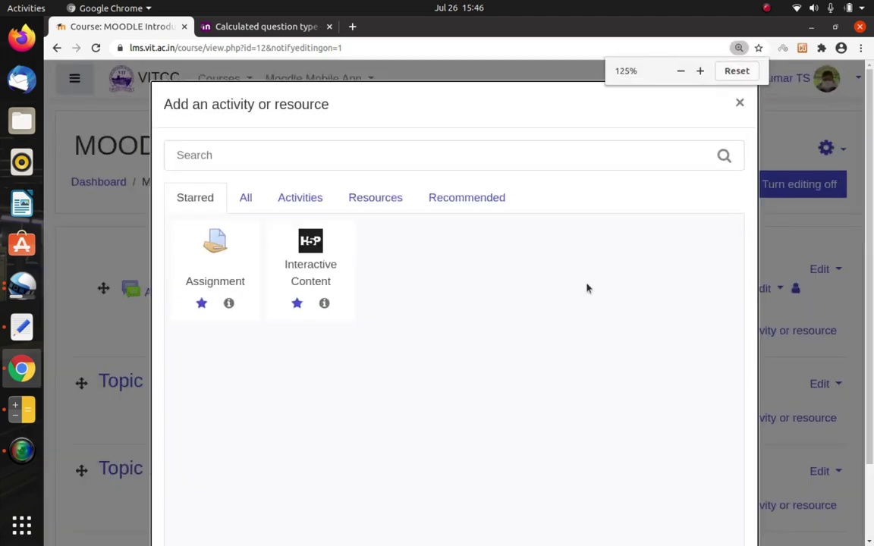
pyautogui.click(244, 198)
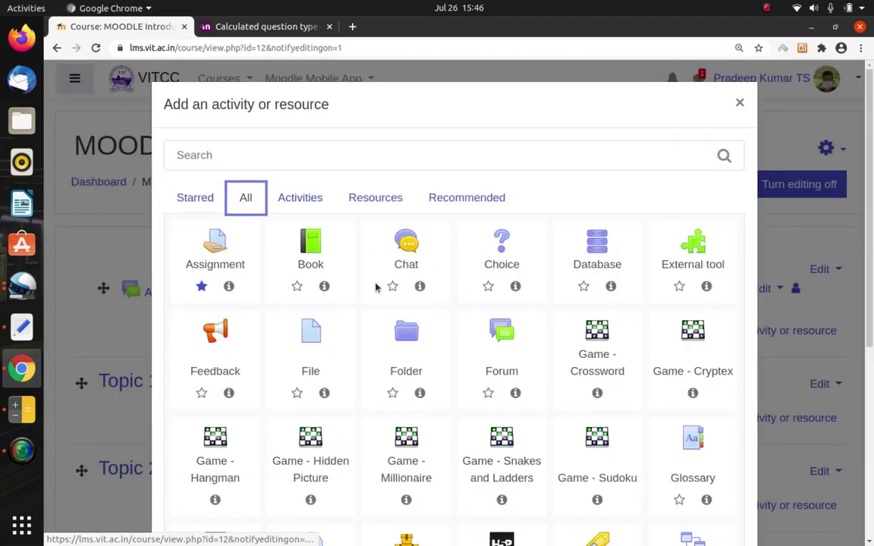
pyautogui.scroll(-3, 375, 287)
pyautogui.scroll(-1, 375, 286)
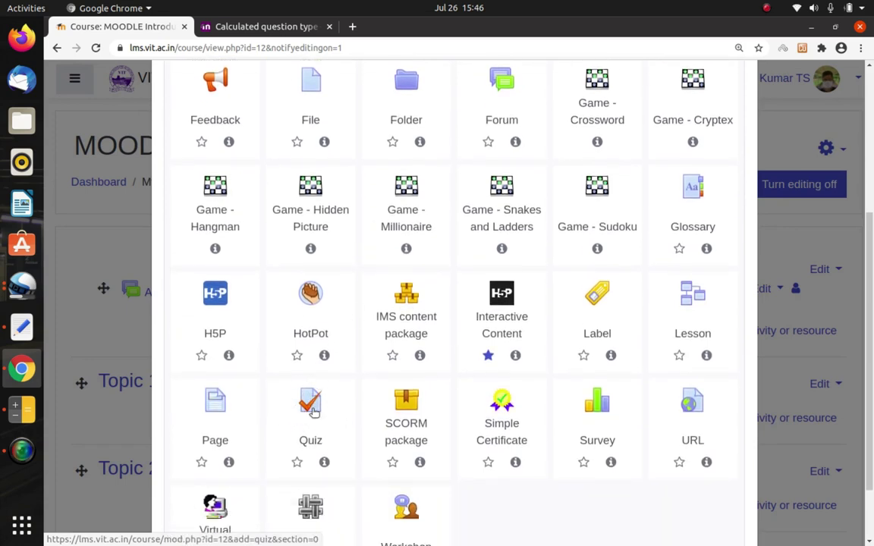
pyautogui.click(312, 409)
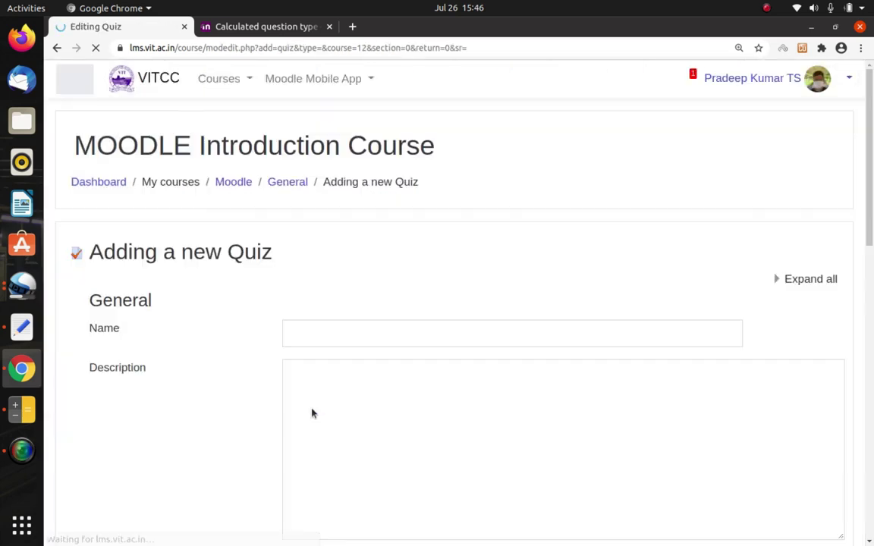
# - Name the quiz 'Quiz 1 - ' followed by the instructor's name
pyautogui.click(317, 336)
pyautogui.write('Quiz')
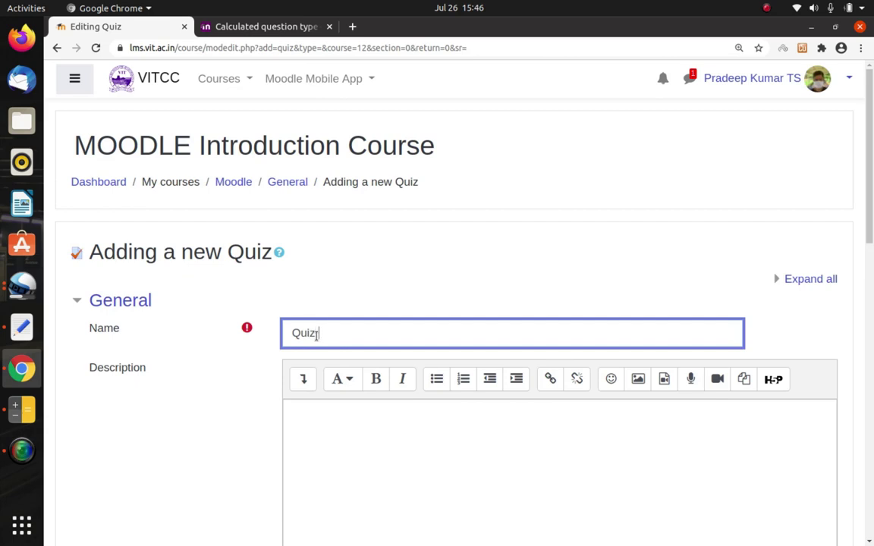
pyautogui.click(316, 336)
pyautogui.click(362, 306)
pyautogui.scroll(-1, 362, 306)
pyautogui.scroll(-5, 363, 305)
# - Describe the quiz as having no negative marking, 5 questions and 10 marks, shown on the course page
pyautogui.click(381, 269)
pyautogui.write('There is no')
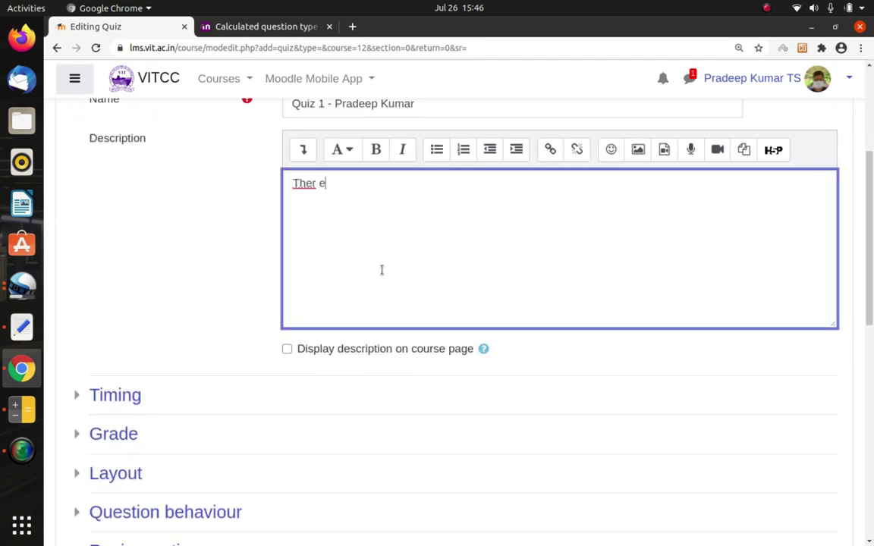
pyautogui.write(' neg')
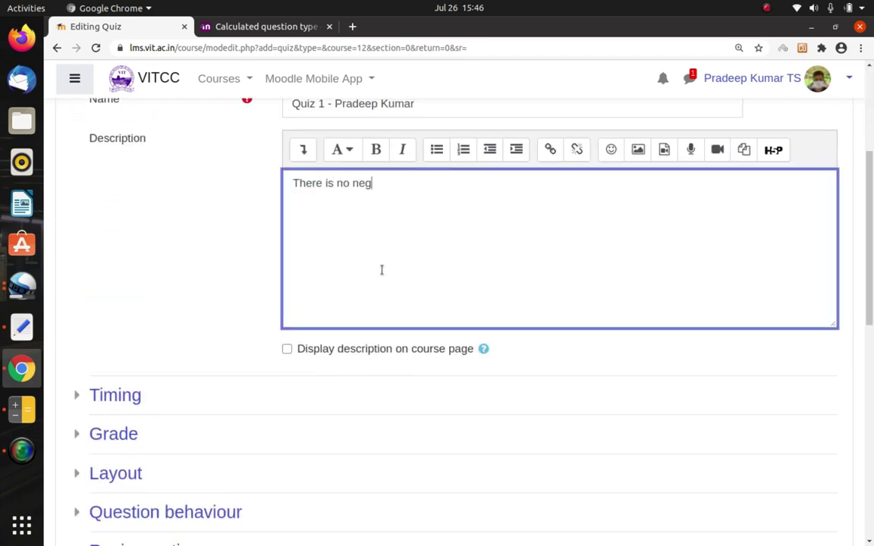
pyautogui.write('ative Marksin')
pyautogui.press('BackSpace')
pyautogui.press('BackSpace')
pyautogui.write('in')
pyautogui.press('BackSpace')
pyautogui.press('BackSpace')
pyautogui.press('BackSpace')
pyautogui.write('ingTha')
pyautogui.press('BackSpace')
pyautogui.press('BackSpace')
pyautogui.write('here are tota')
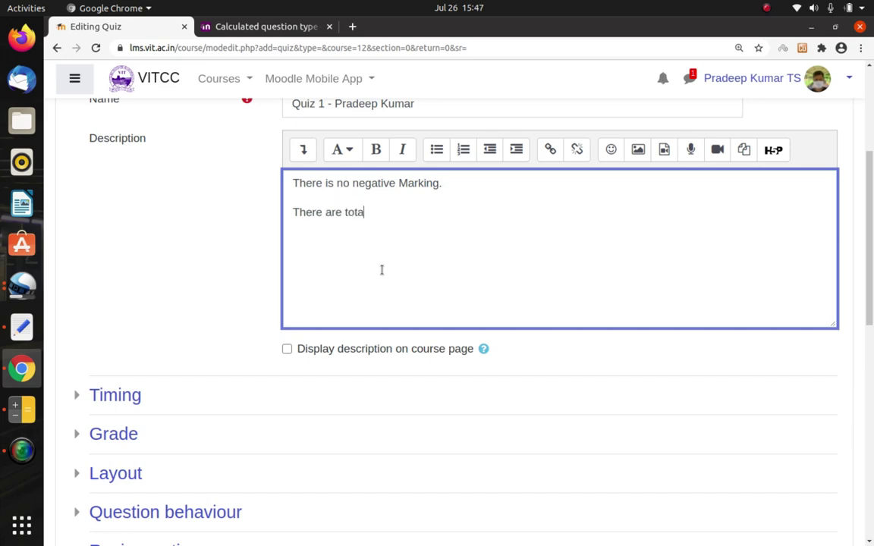
pyautogui.write('lly 5 ')
pyautogui.write('que')
pyautogui.write('stions no')
pyautogui.press('BackSpace')
pyautogui.press('BackSpace')
pyautogui.press('BackSpace')
pyautogui.write('and 10 marks.')
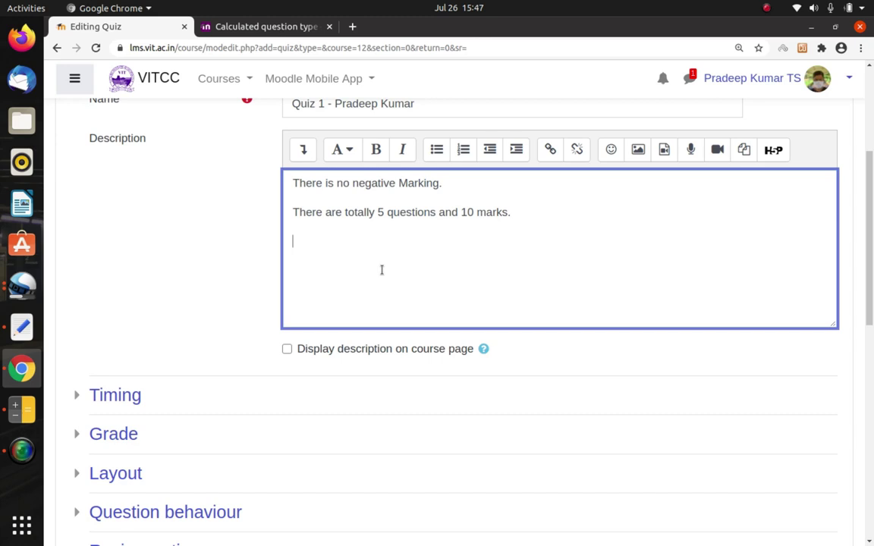
pyautogui.scroll(-1, 381, 270)
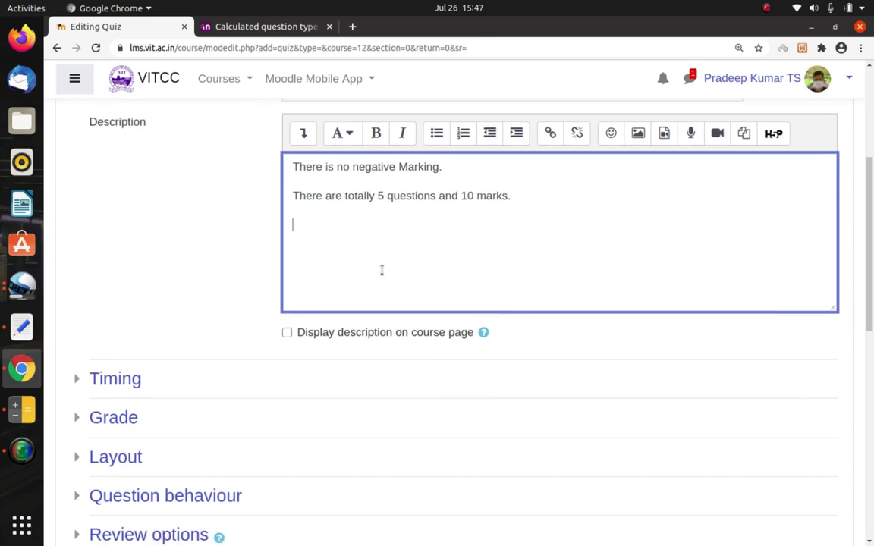
pyautogui.click(287, 333)
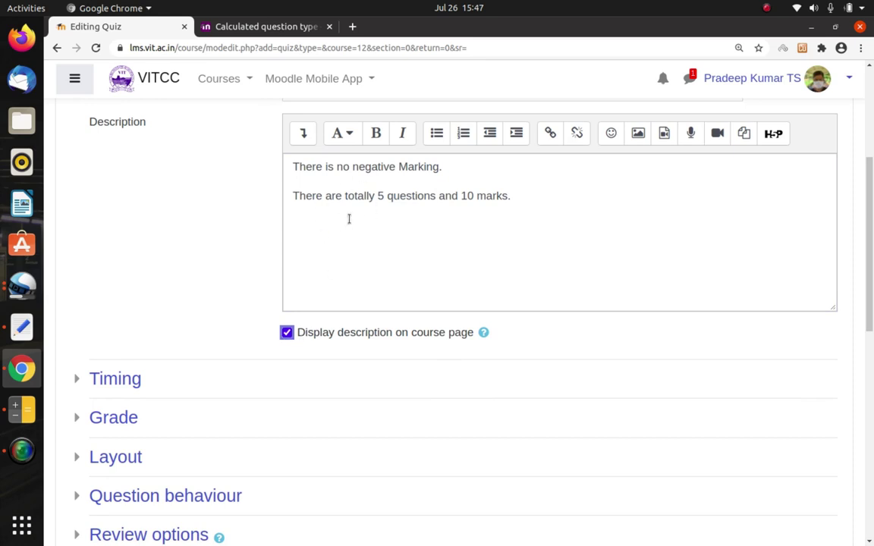
pyautogui.scroll(-3, 221, 288)
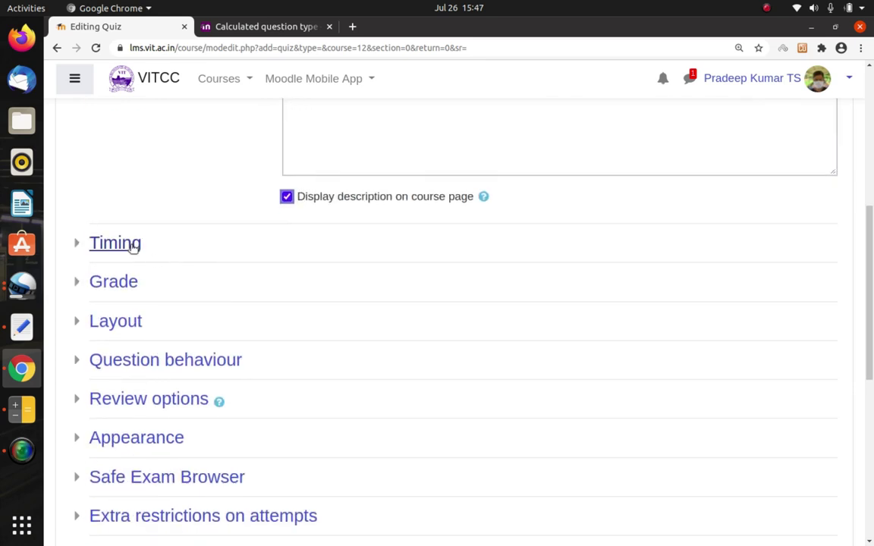
# - Enable the quiz open and close dates and set the closing hour to 16
pyautogui.click(133, 243)
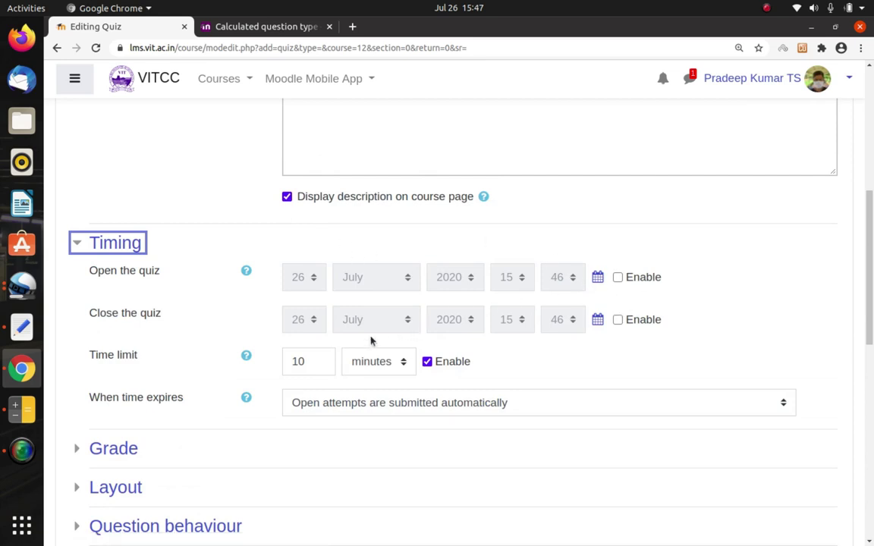
pyautogui.doubleClick(309, 367)
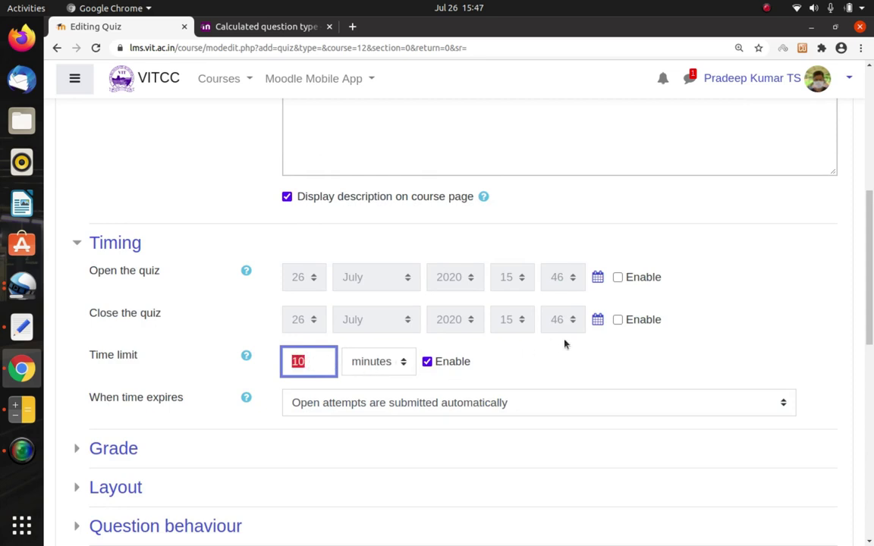
pyautogui.click(618, 277)
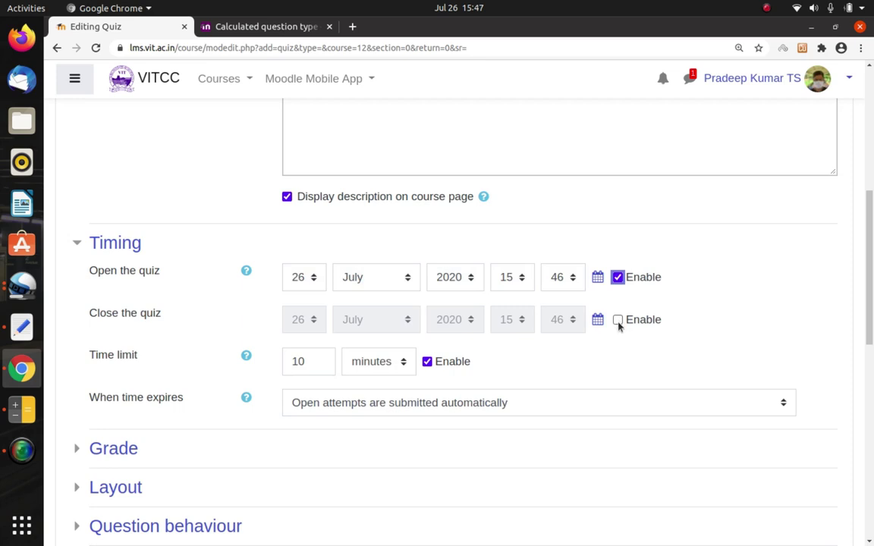
pyautogui.click(617, 320)
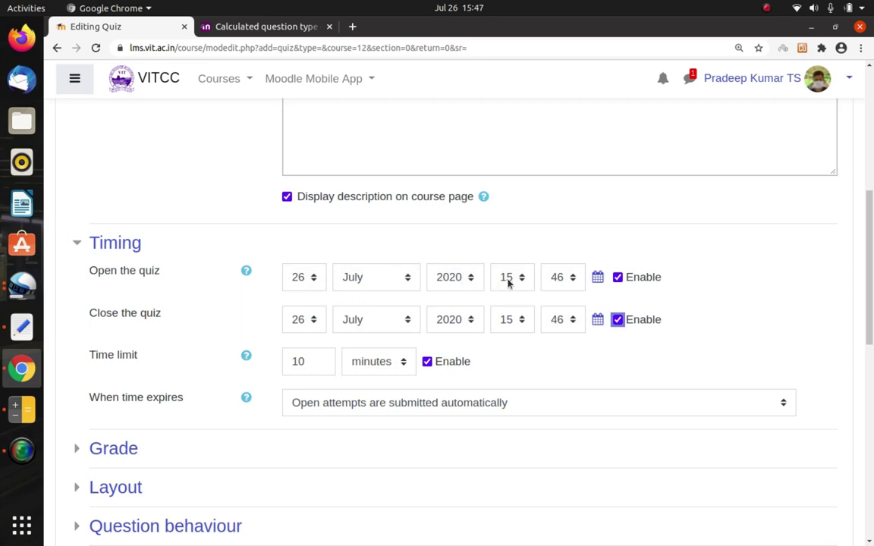
pyautogui.click(503, 325)
pyautogui.press('Down')
pyautogui.press('Down')
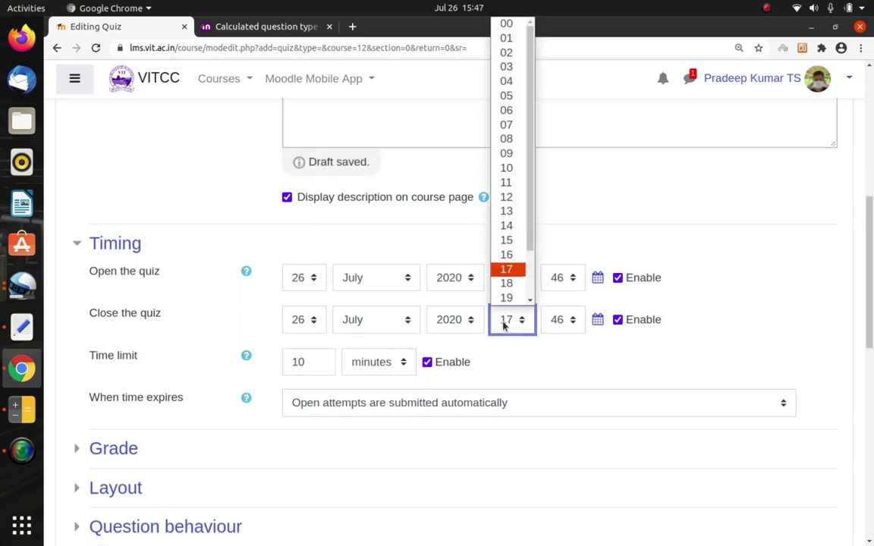
pyautogui.press('Up')
pyautogui.press('Return')
pyautogui.click(529, 358)
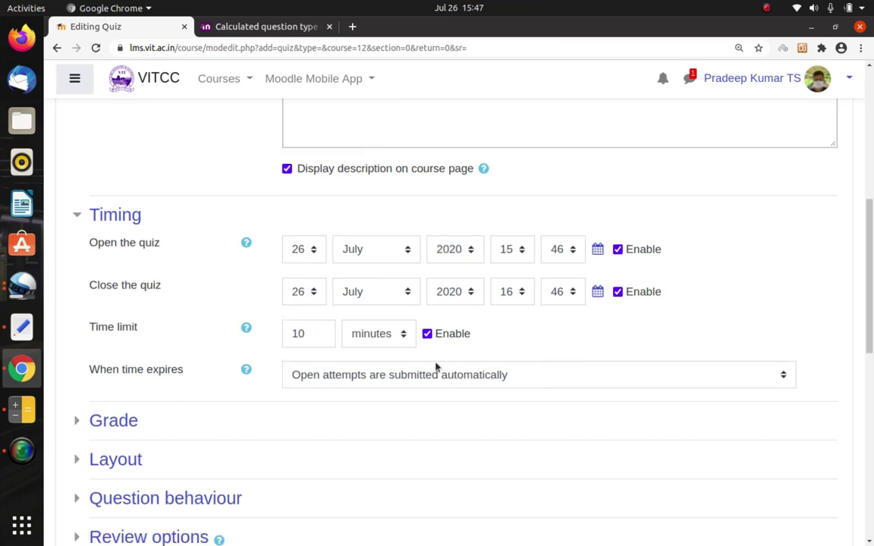
# - Keep 'Open attempts are submitted automatically' for when time expires
pyautogui.click(398, 382)
pyautogui.click(396, 382)
pyautogui.click(396, 382)
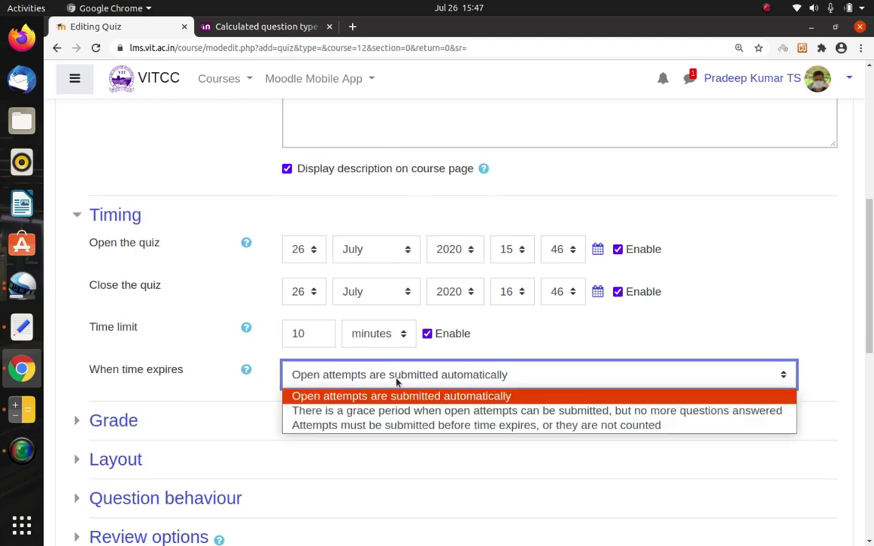
pyautogui.click(396, 382)
pyautogui.click(533, 358)
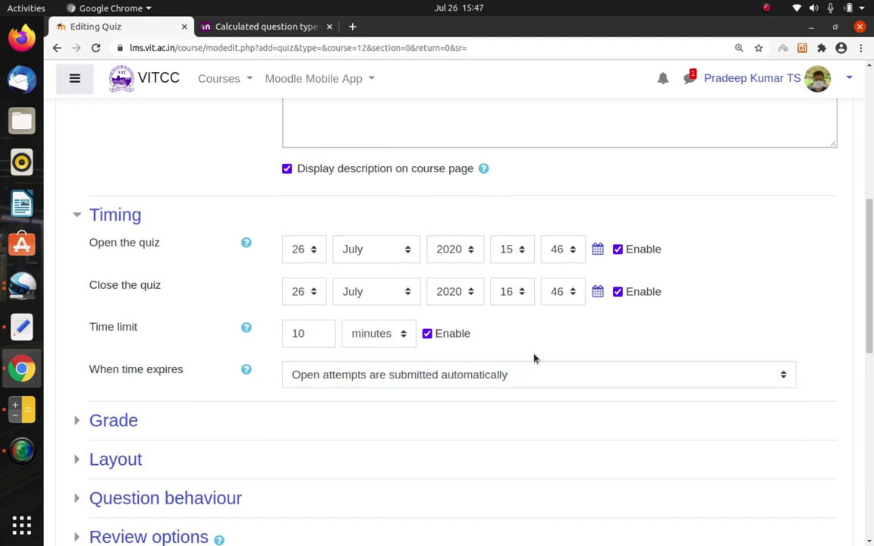
pyautogui.scroll(-2, 533, 358)
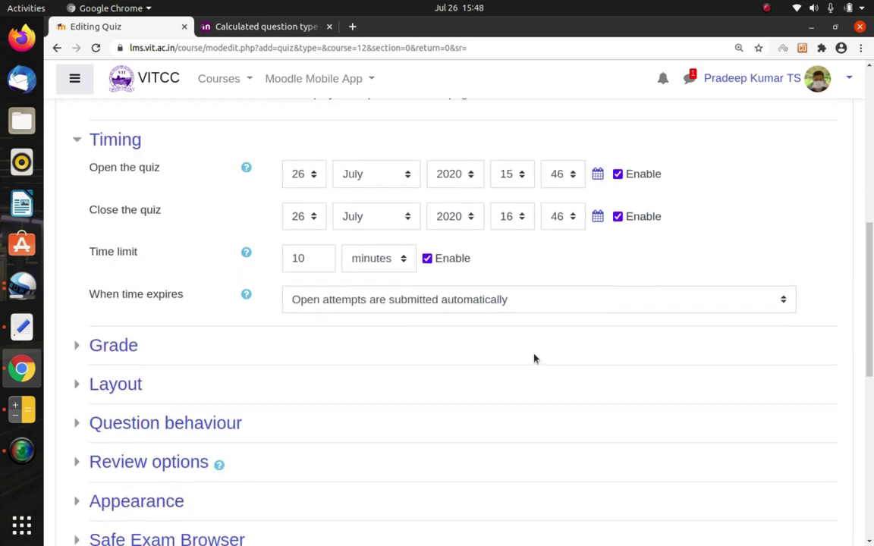
pyautogui.click(510, 297)
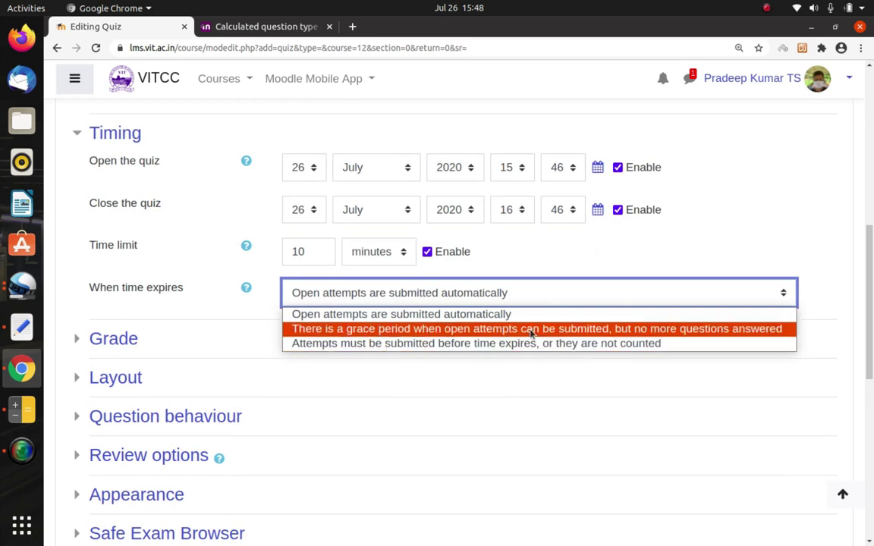
pyautogui.click(498, 322)
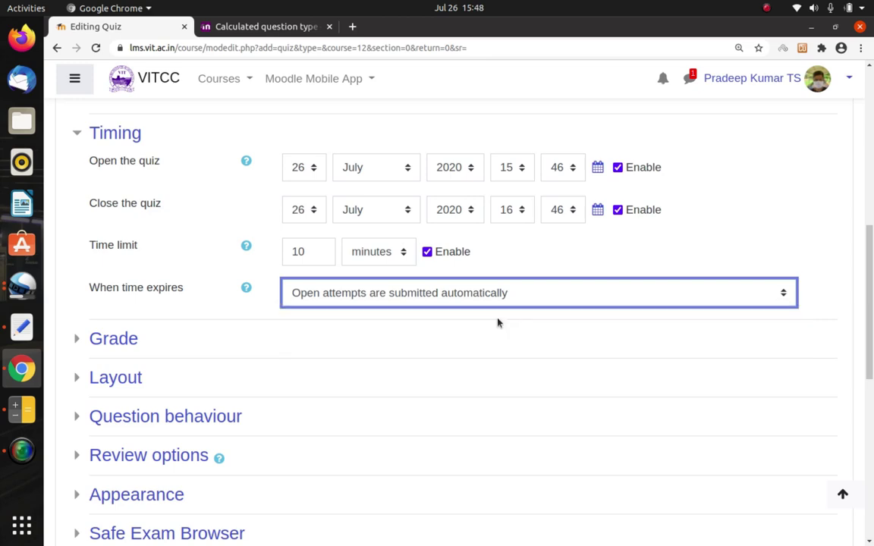
pyautogui.click(94, 355)
pyautogui.click(116, 338)
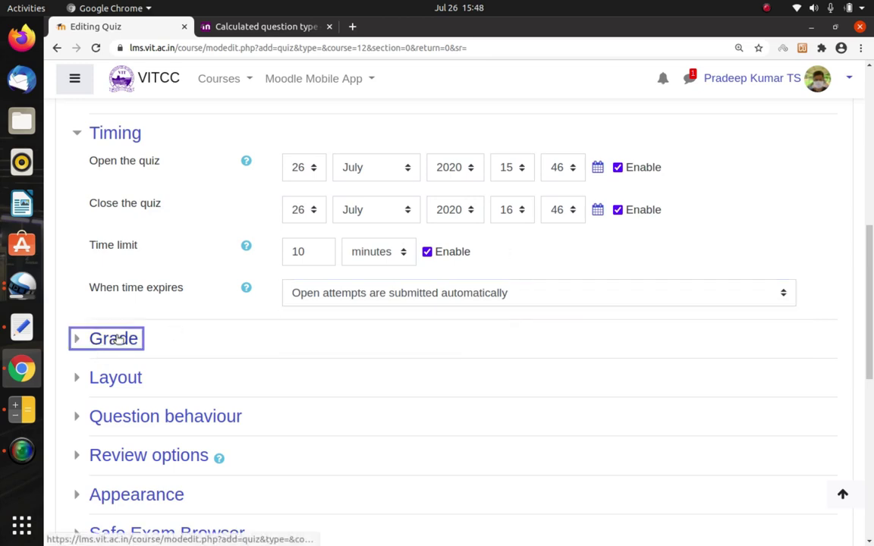
# - Try Unlimited attempts, then settle on 1 attempt allowed with grade category Uncategorised
pyautogui.scroll(-5, 332, 335)
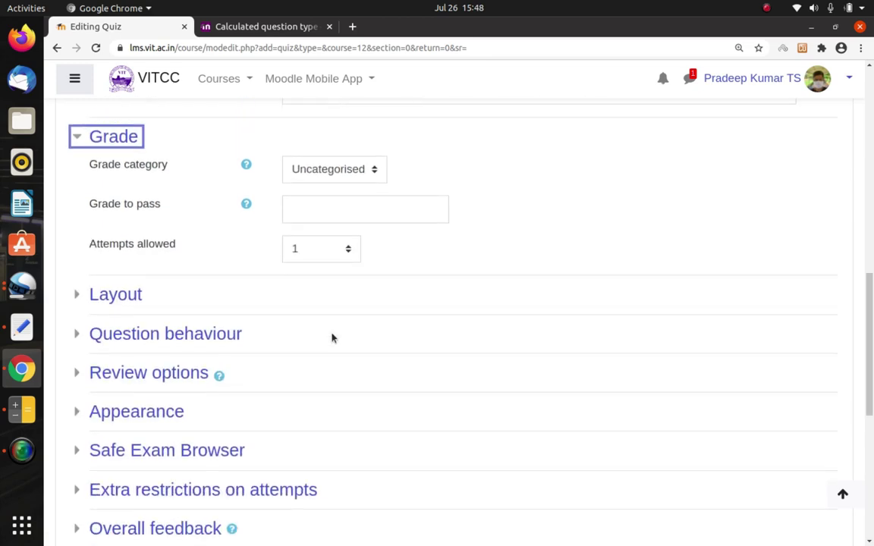
pyautogui.click(310, 250)
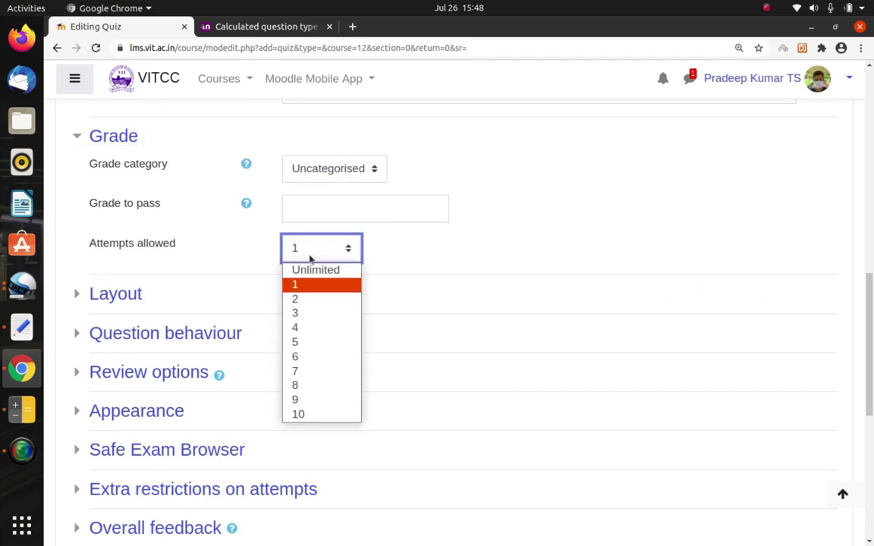
pyautogui.click(307, 271)
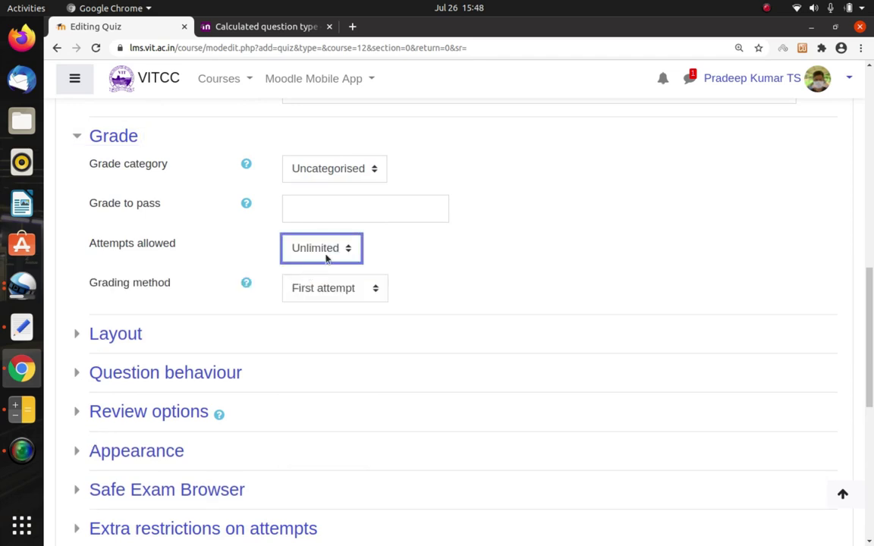
pyautogui.click(325, 254)
pyautogui.click(313, 286)
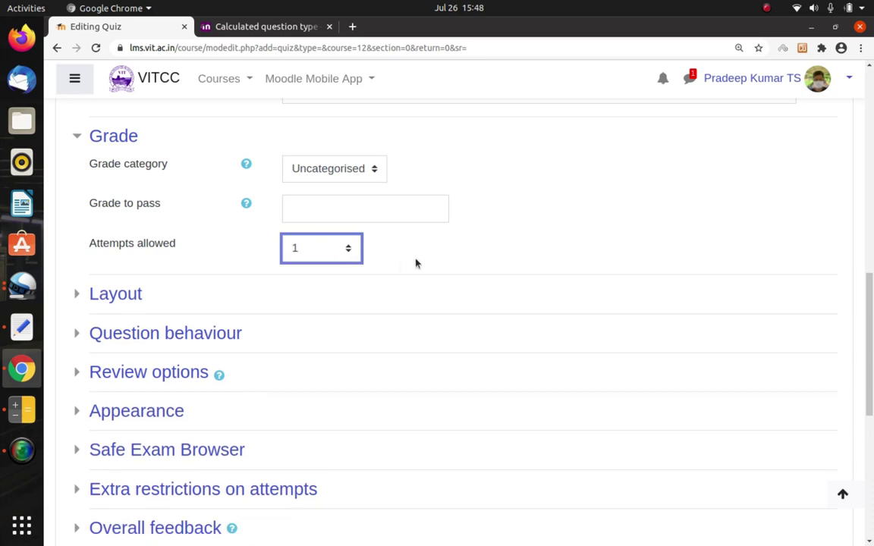
pyautogui.click(321, 177)
pyautogui.click(322, 177)
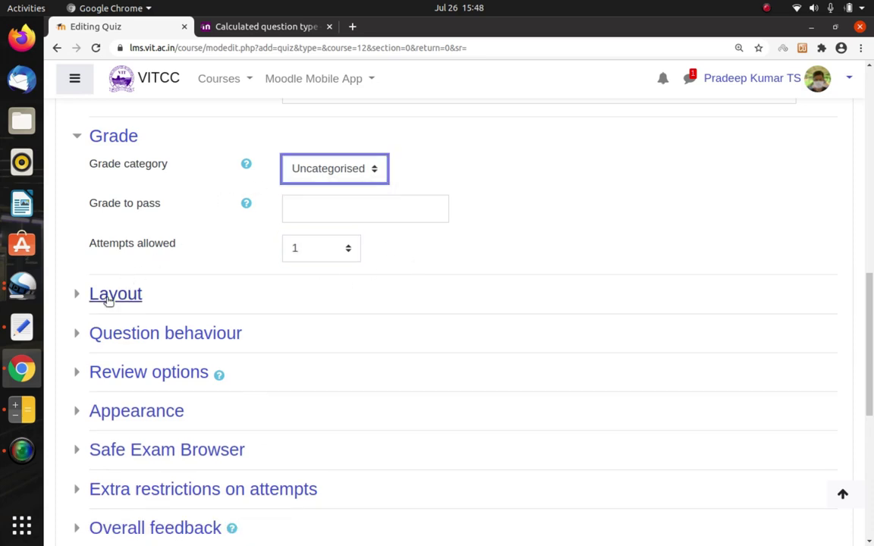
pyautogui.click(109, 296)
# - Keep the quiz starting a new page every 5 questions
pyautogui.click(326, 331)
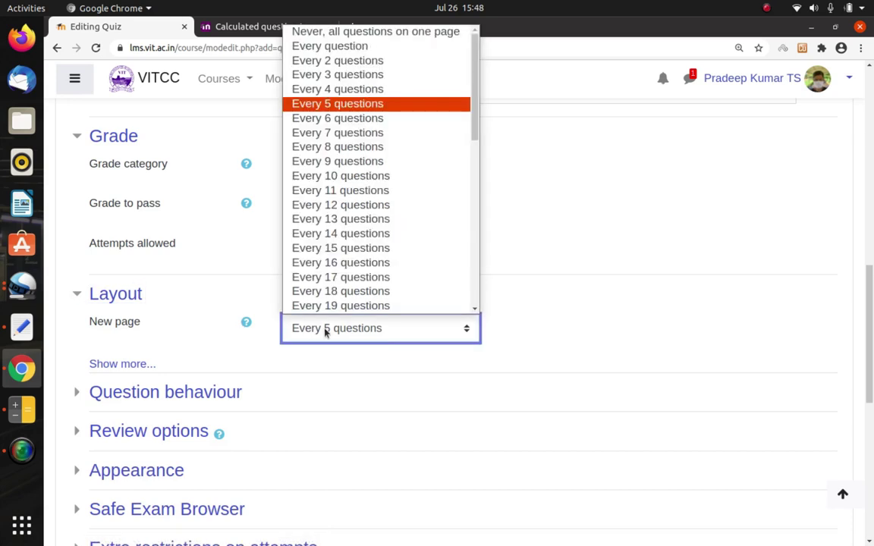
pyautogui.click(324, 332)
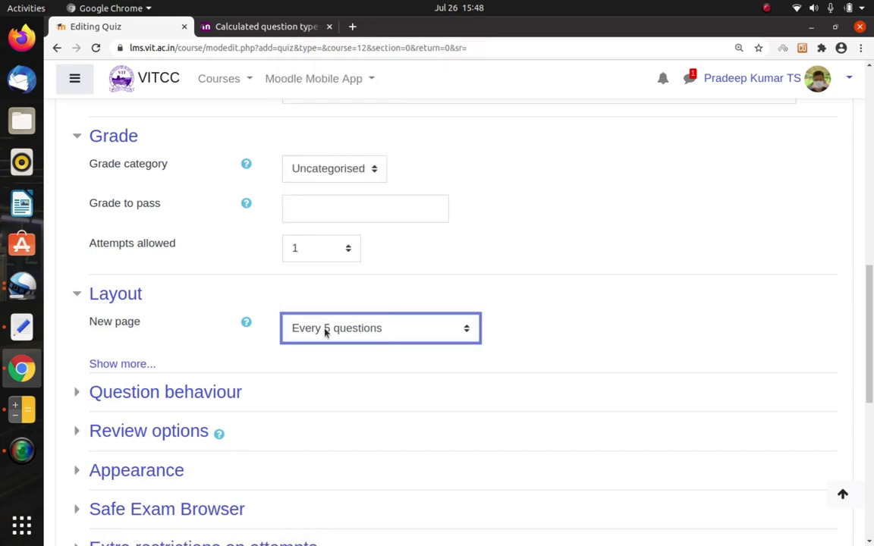
pyautogui.click(324, 332)
pyautogui.scroll(-5, 368, 253)
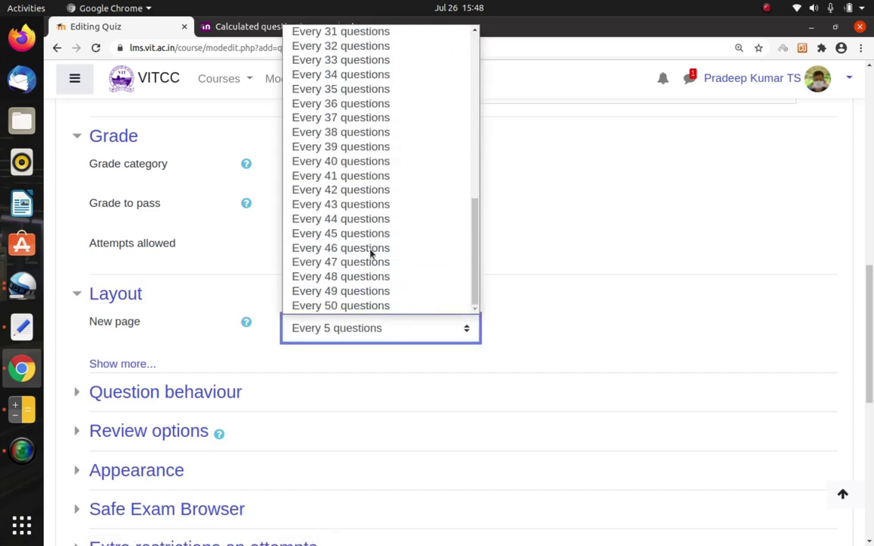
pyautogui.scroll(10, 371, 252)
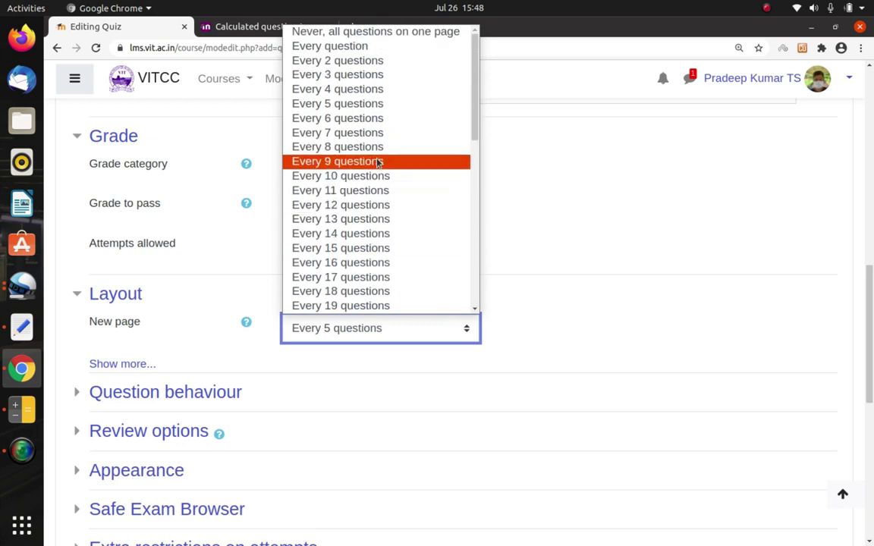
pyautogui.click(380, 104)
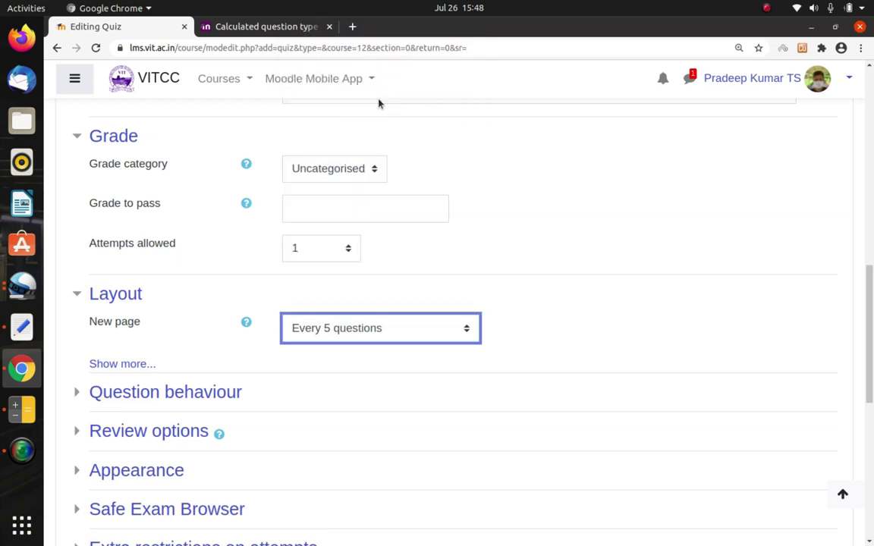
pyautogui.click(168, 304)
# - Reveal the extra Layout settings and leave the navigation method at Free
pyautogui.click(120, 365)
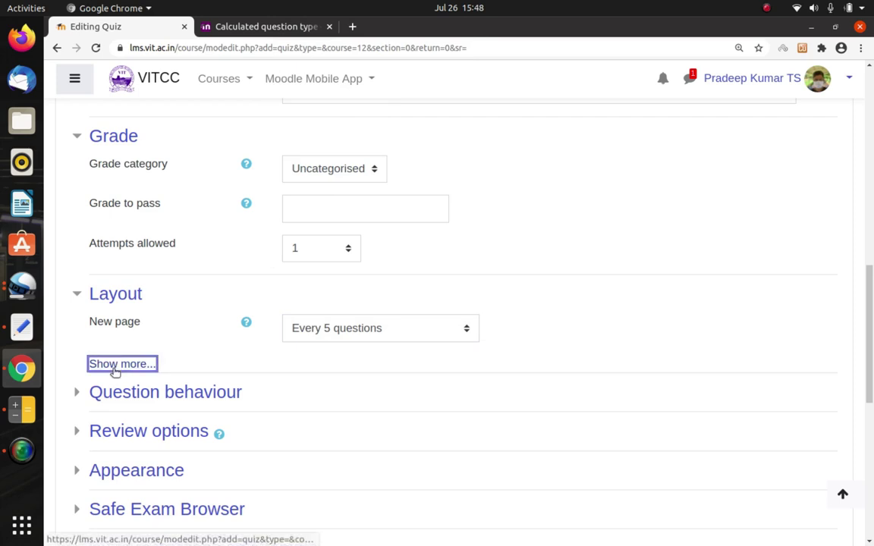
pyautogui.click(315, 330)
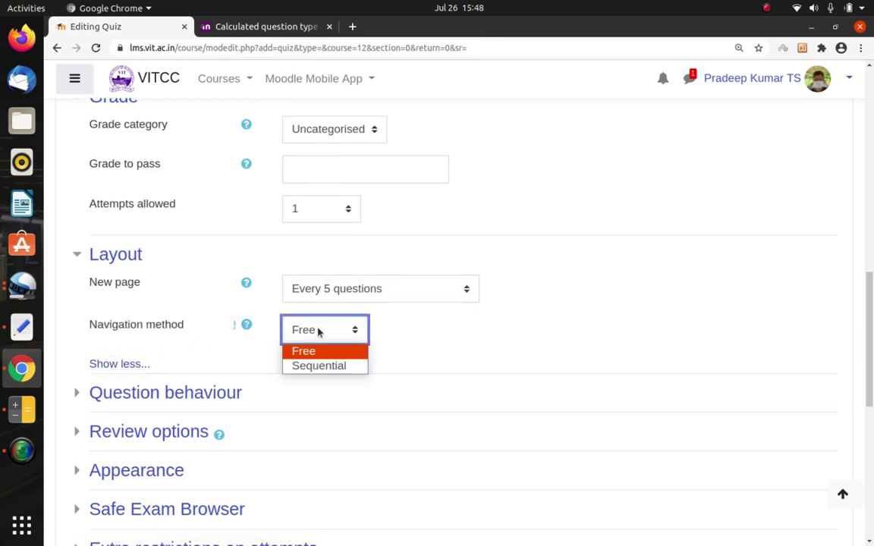
pyautogui.click(319, 331)
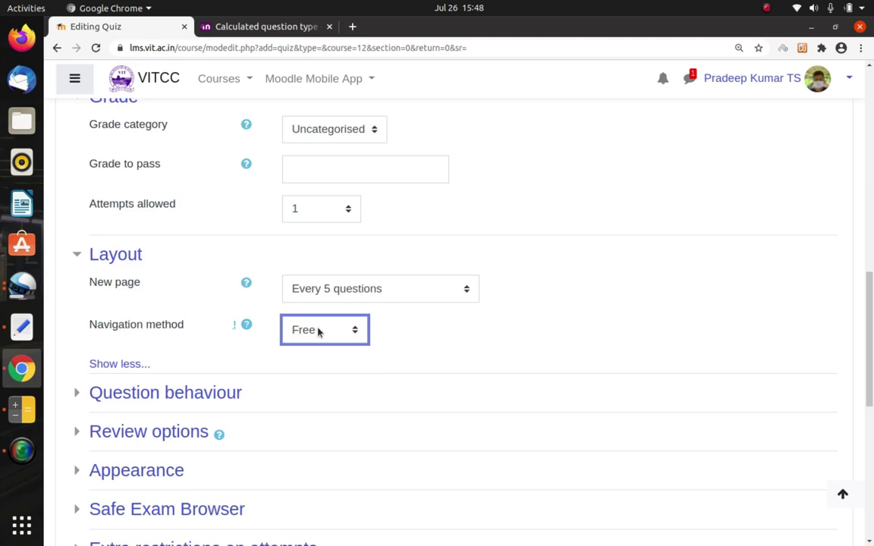
pyautogui.click(319, 332)
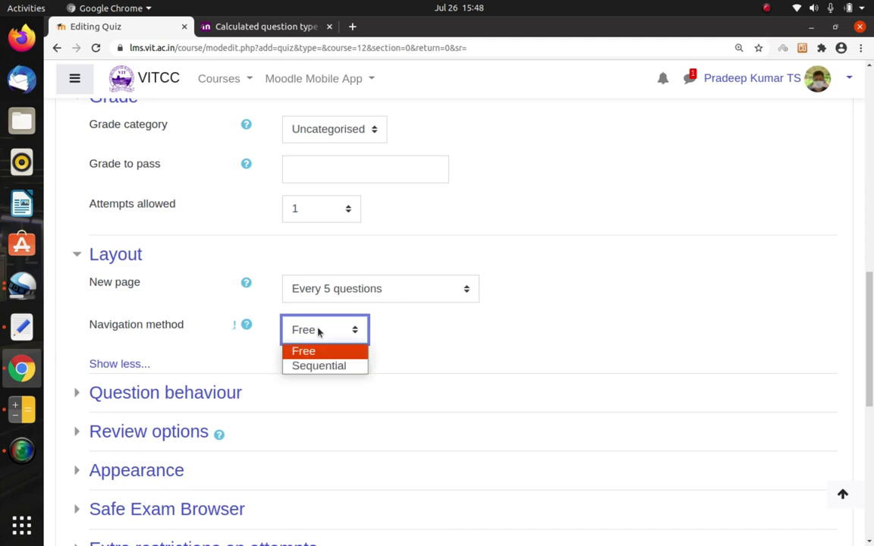
pyautogui.click(319, 332)
pyautogui.click(392, 342)
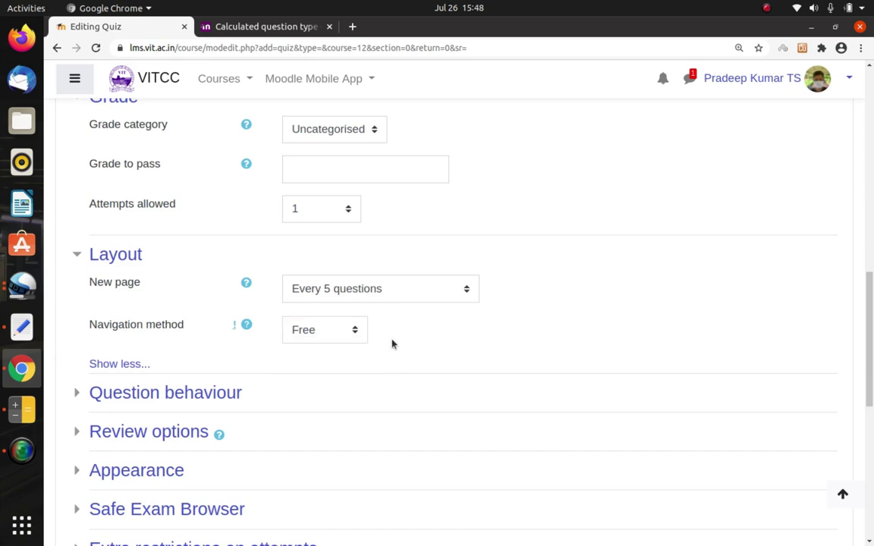
pyautogui.scroll(-1, 392, 344)
pyautogui.scroll(-5, 392, 343)
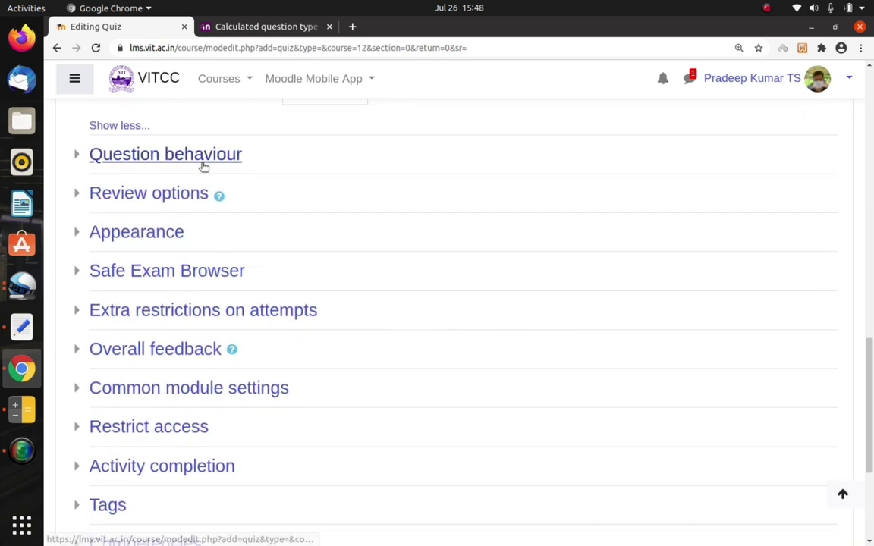
# - Tick Marks under 'Immediately after the attempt' in the quiz Review options
pyautogui.click(203, 167)
pyautogui.click(353, 246)
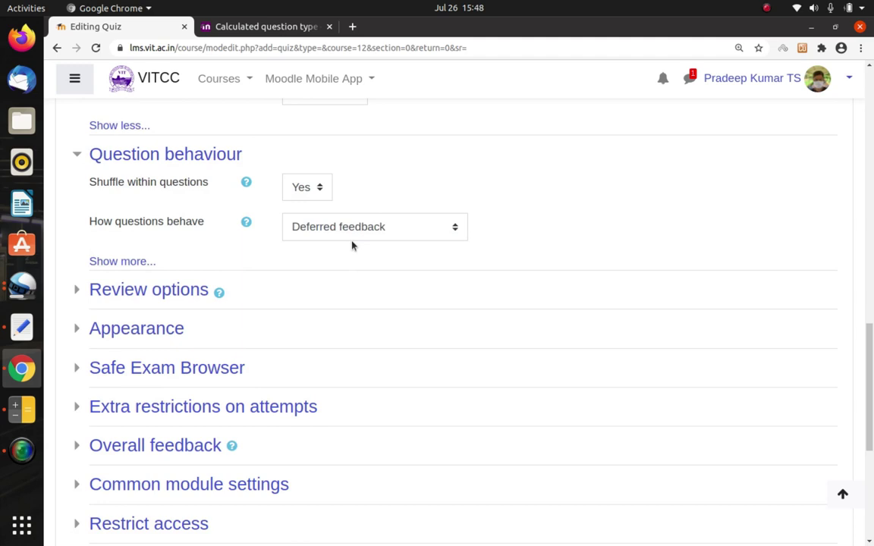
pyautogui.click(141, 261)
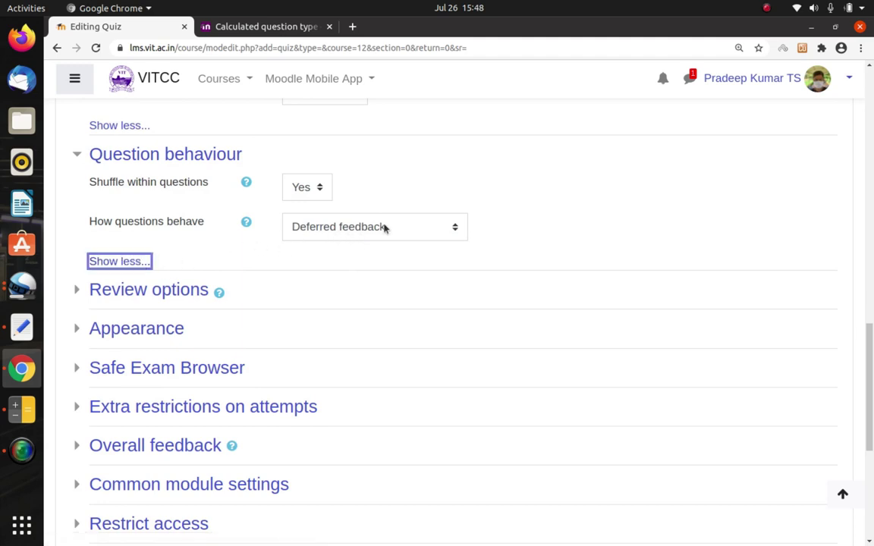
pyautogui.click(160, 292)
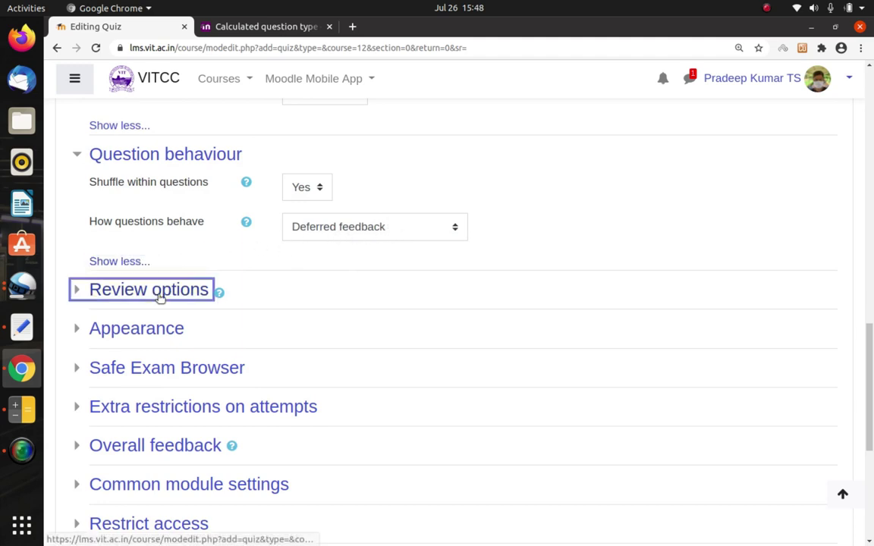
pyautogui.scroll(-4, 375, 322)
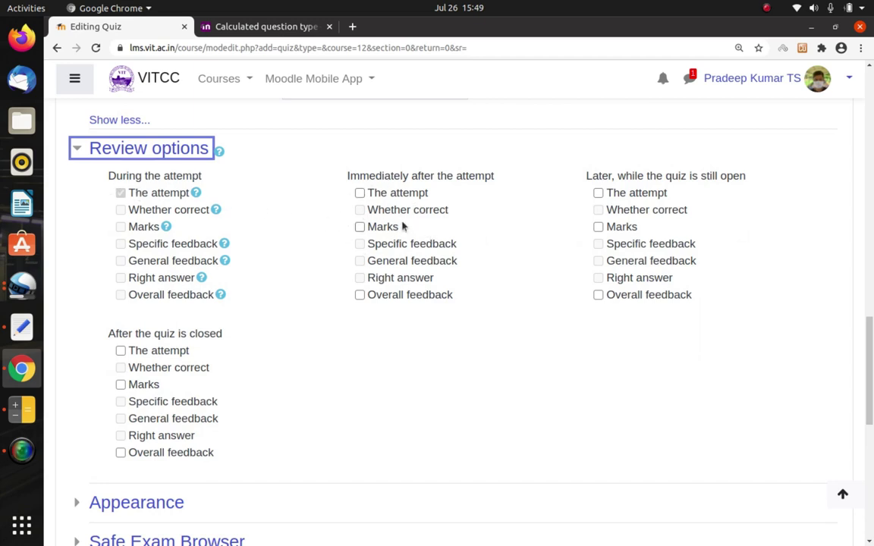
pyautogui.click(360, 228)
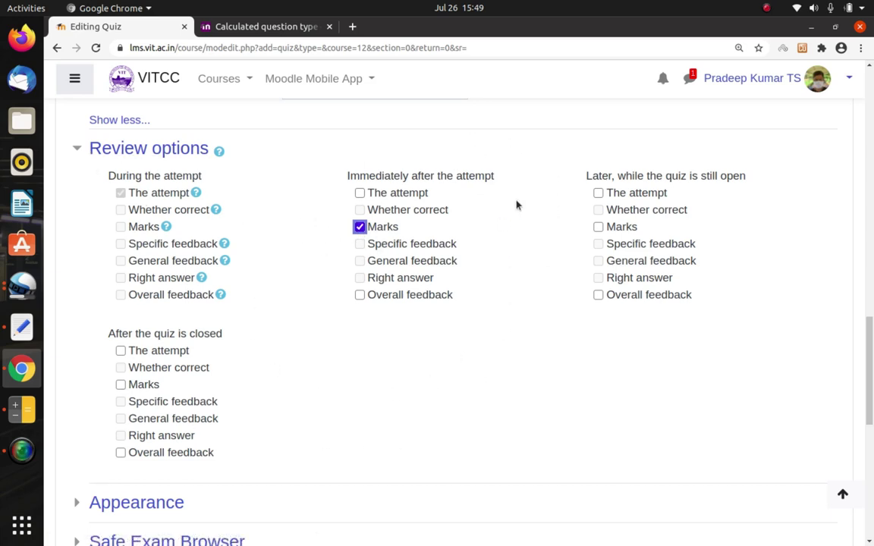
# - Keep No image for Show the user's picture in the Appearance settings
pyautogui.scroll(-5, 475, 249)
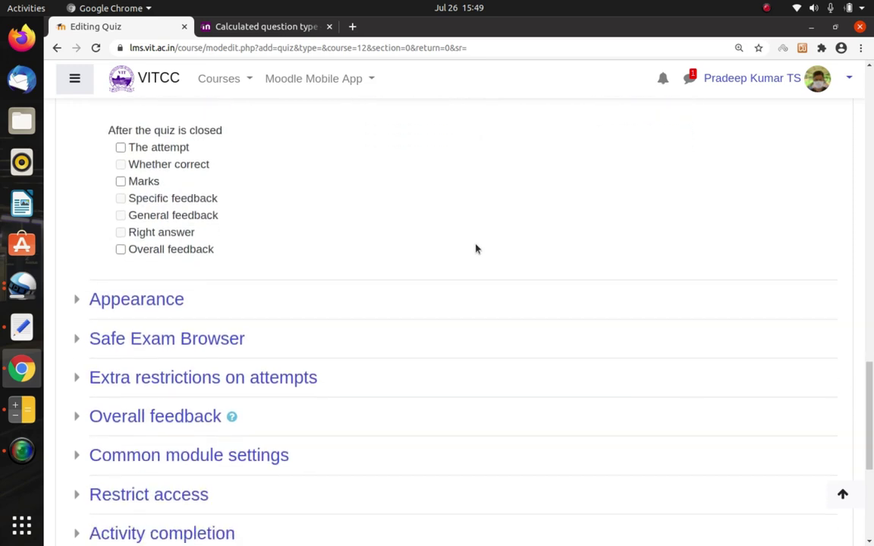
pyautogui.click(136, 300)
pyautogui.scroll(-2, 345, 286)
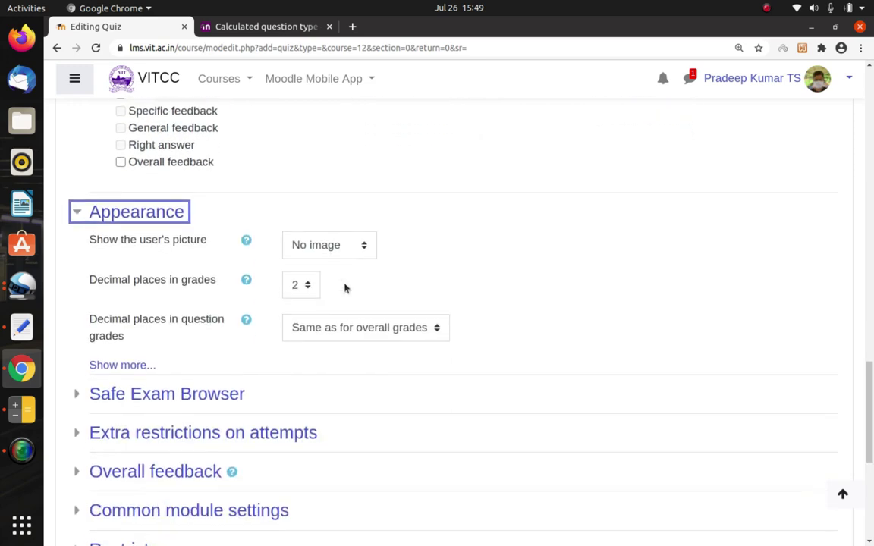
pyautogui.click(343, 244)
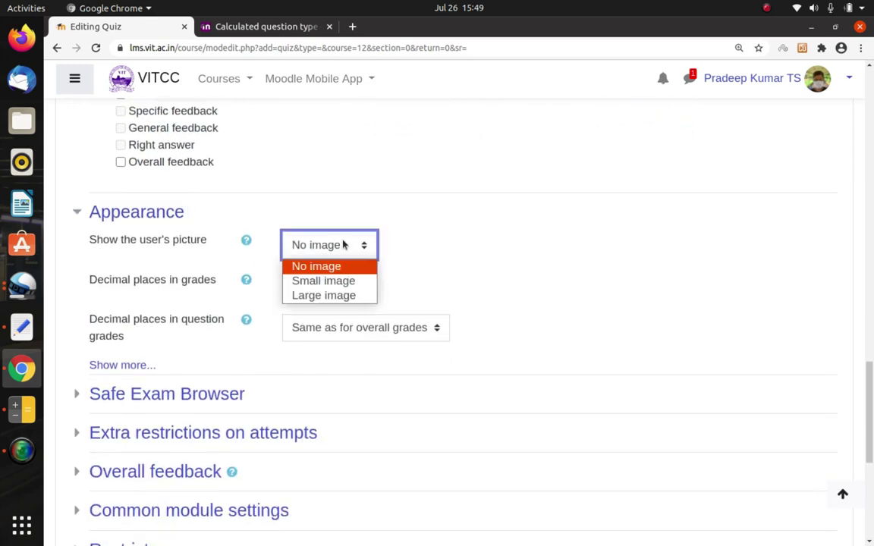
pyautogui.click(342, 244)
pyautogui.click(343, 244)
pyautogui.click(369, 266)
pyautogui.click(457, 270)
pyautogui.scroll(-3, 458, 271)
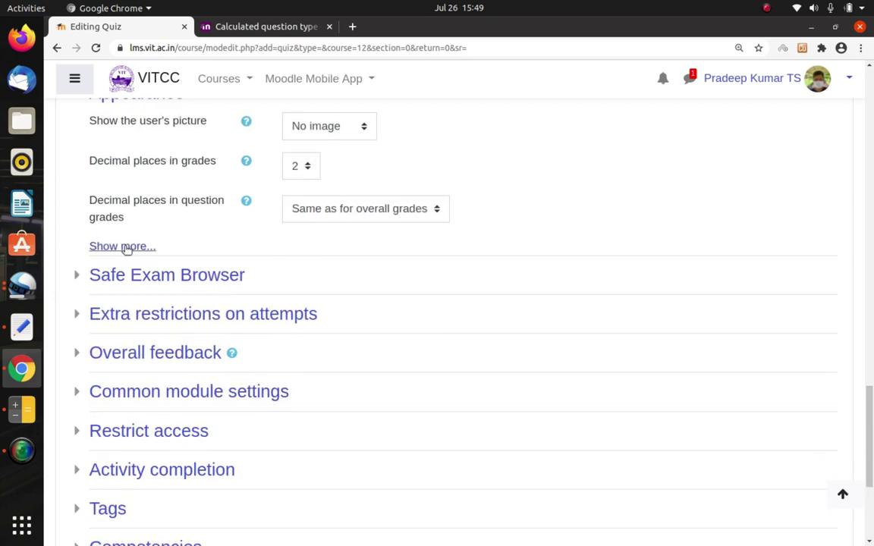
# - Reveal the remaining Appearance settings and briefly inspect the Safe Exam Browser section
pyautogui.click(123, 247)
pyautogui.scroll(3, 314, 264)
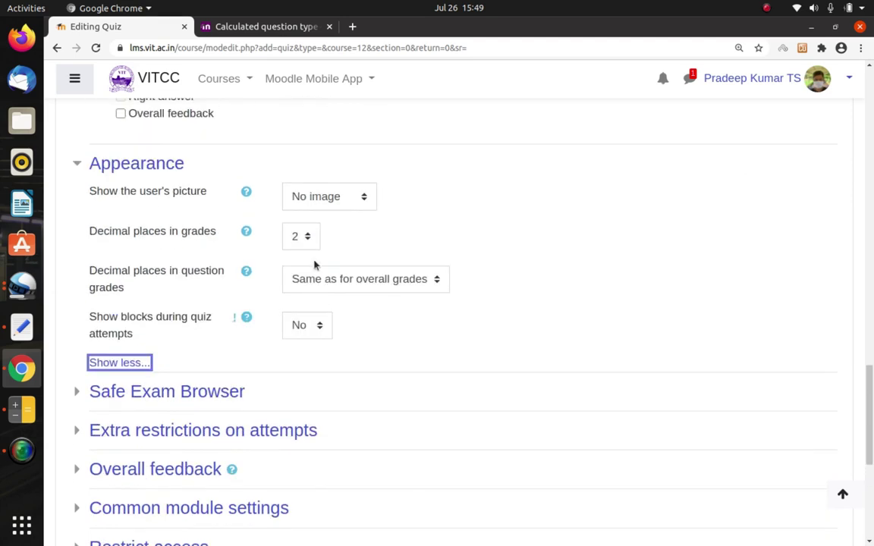
pyautogui.scroll(-5, 315, 264)
pyautogui.click(204, 186)
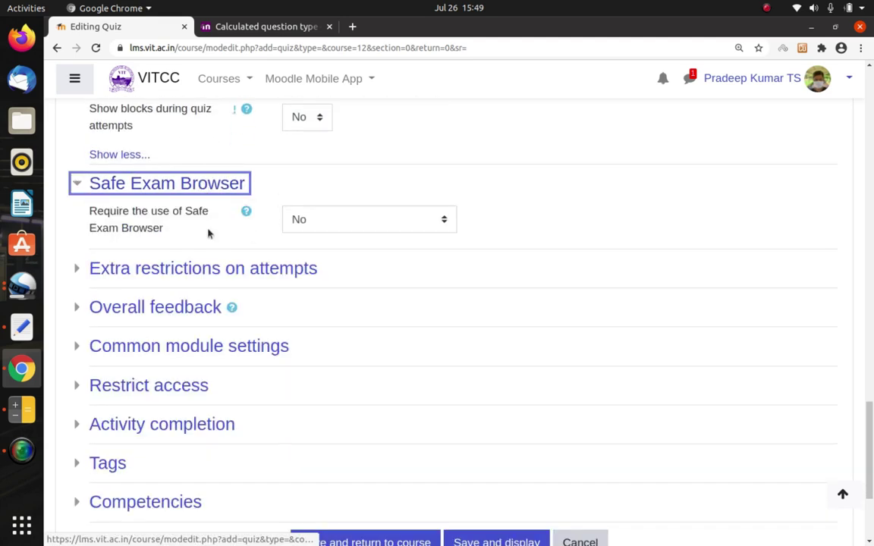
pyautogui.click(203, 182)
pyautogui.click(220, 188)
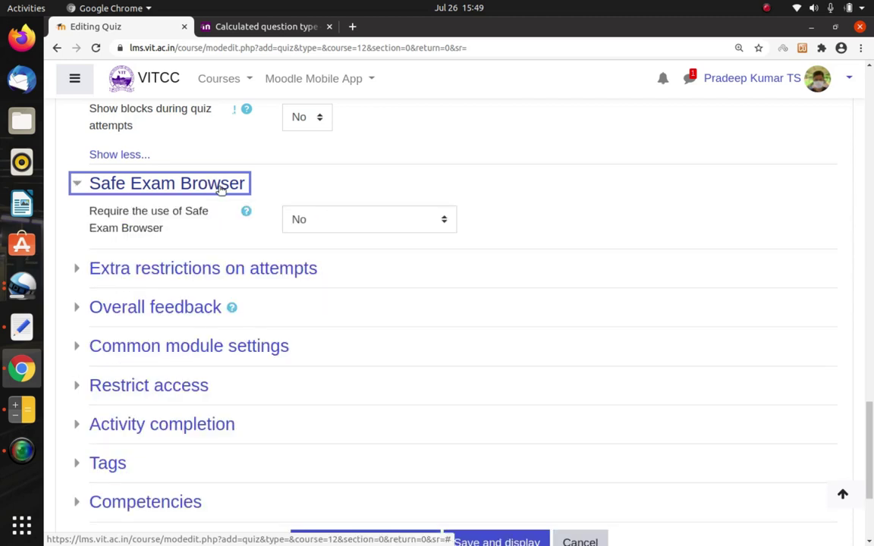
pyautogui.click(220, 188)
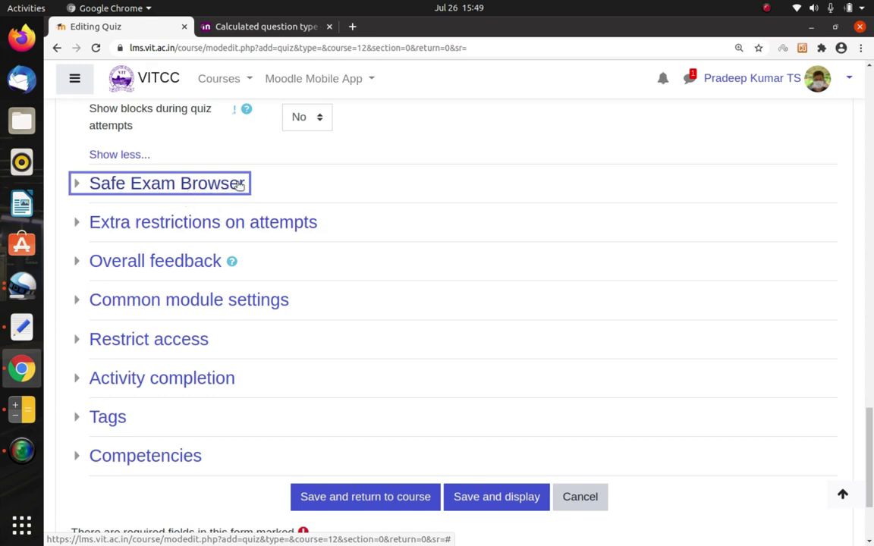
pyautogui.click(184, 219)
# - Set an access password under Require password in the extra restrictions on attempts
pyautogui.click(127, 281)
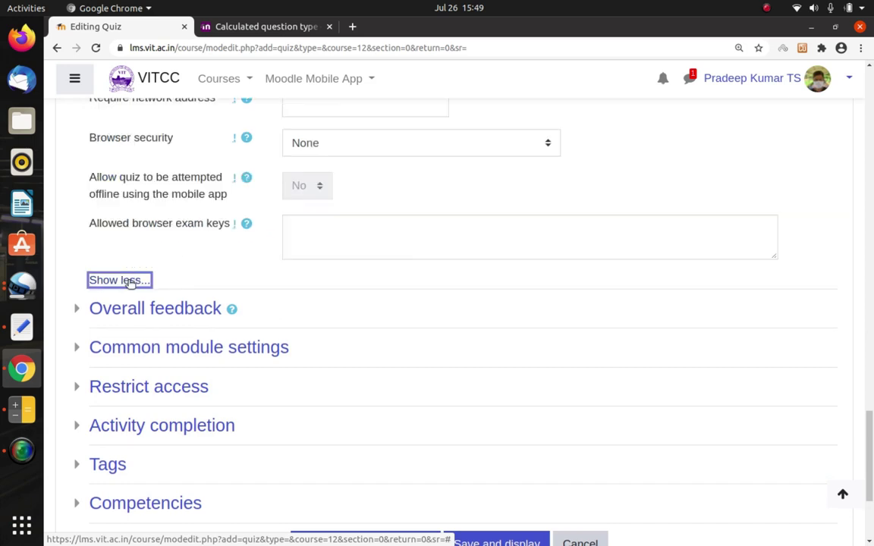
pyautogui.scroll(3, 330, 314)
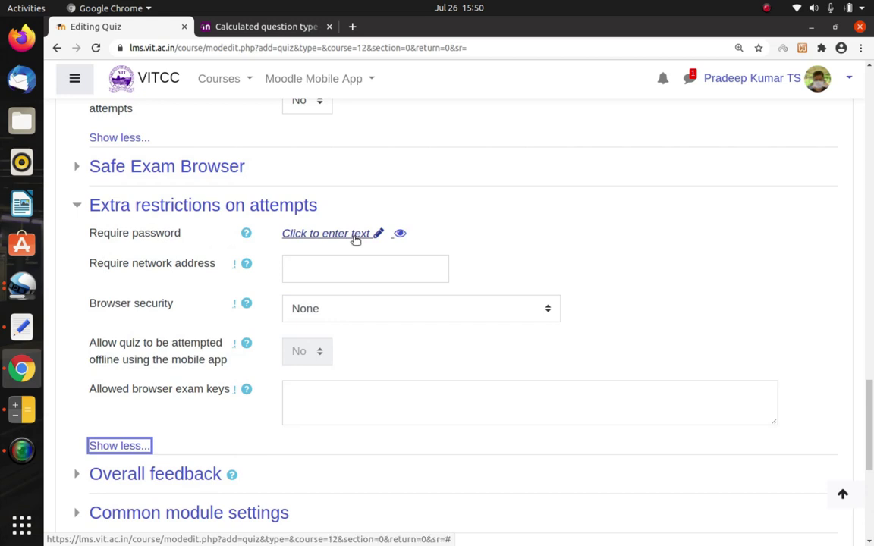
pyautogui.click(355, 237)
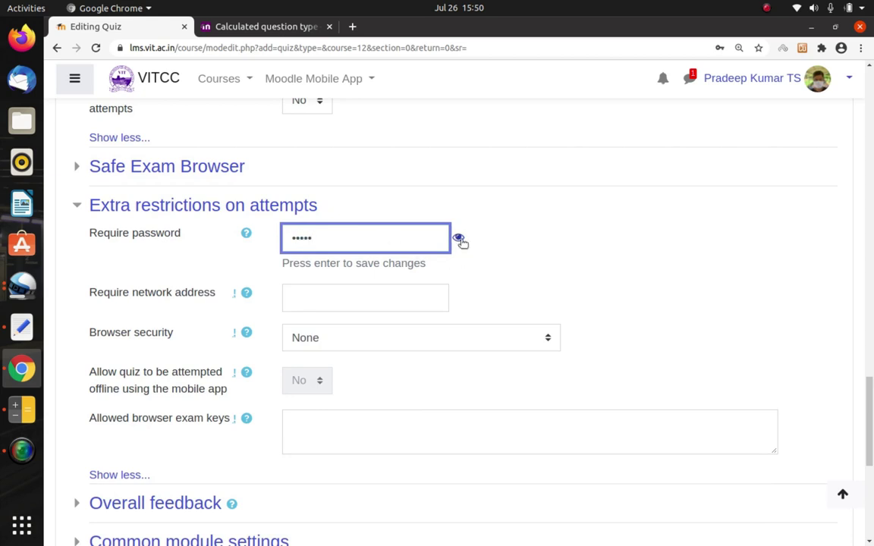
pyautogui.click(459, 239)
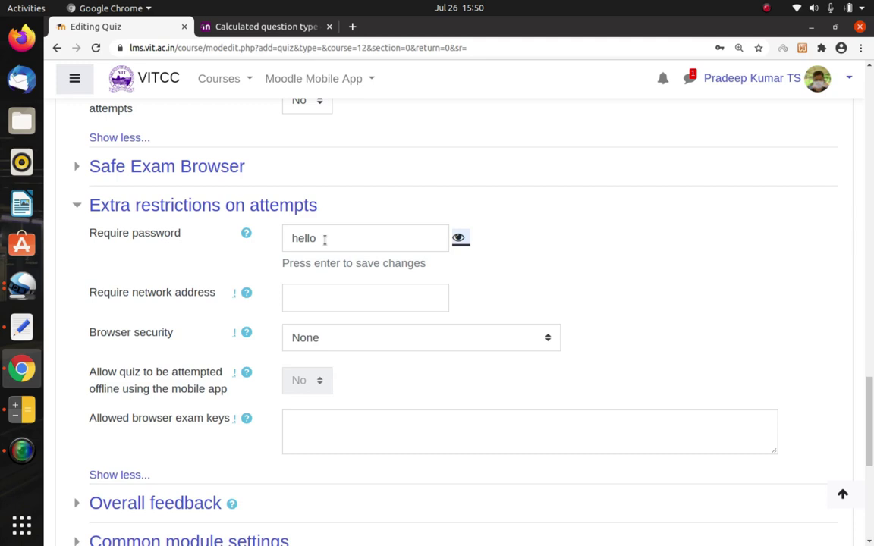
pyautogui.press('Return')
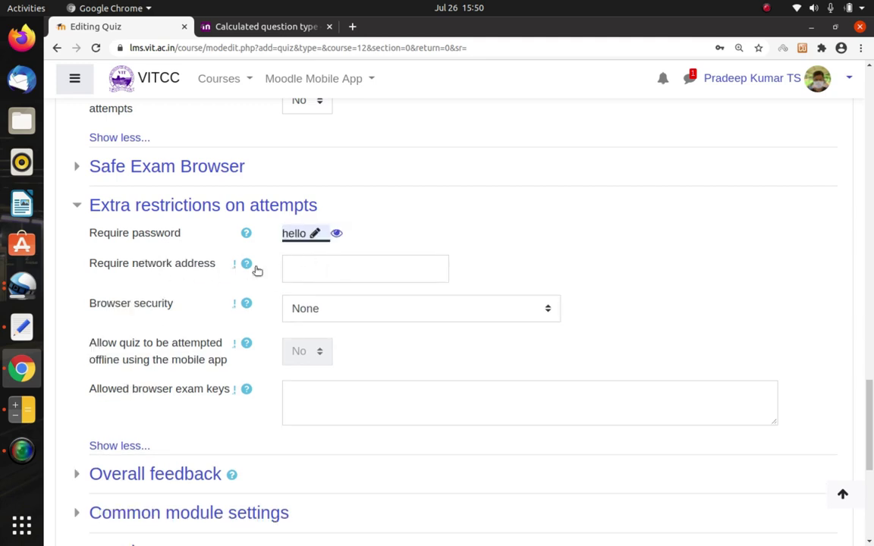
pyautogui.click(364, 277)
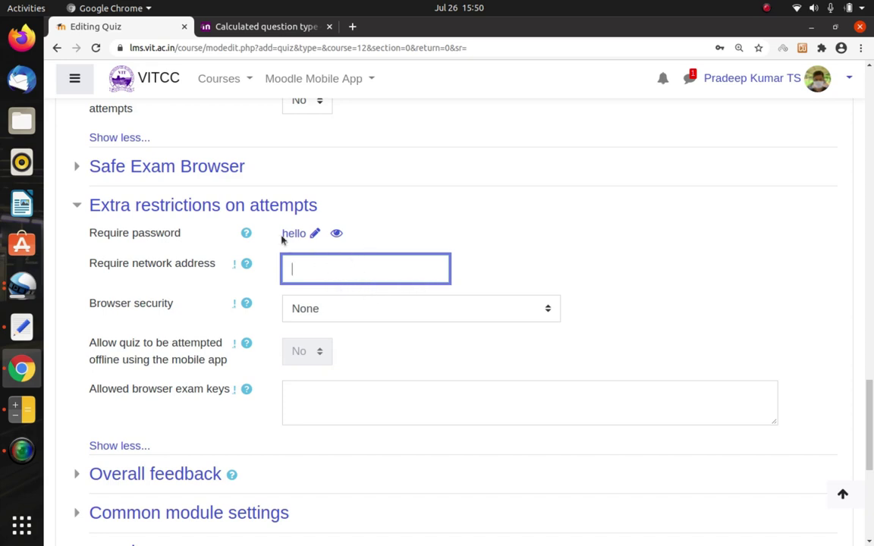
# - Leave Restrict access with no conditions added and save the quiz, returning to the course
pyautogui.scroll(-5, 176, 325)
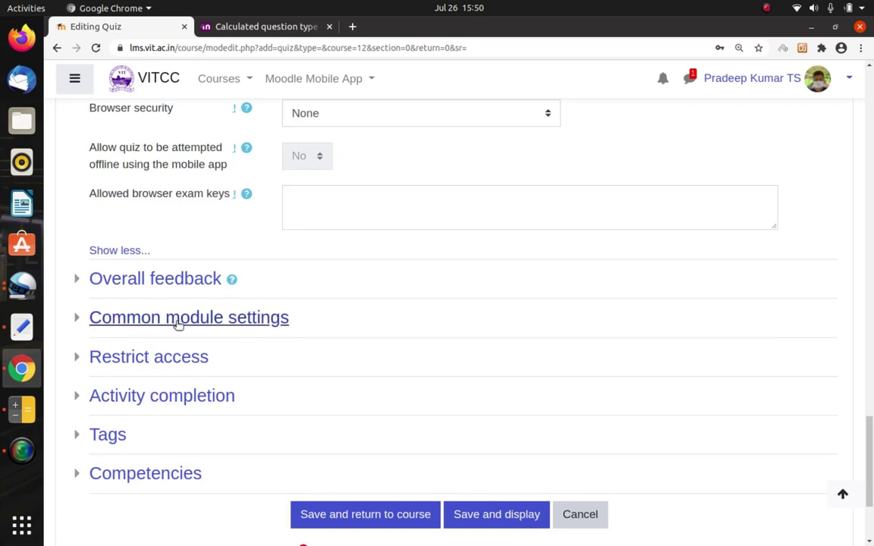
pyautogui.scroll(-2, 177, 323)
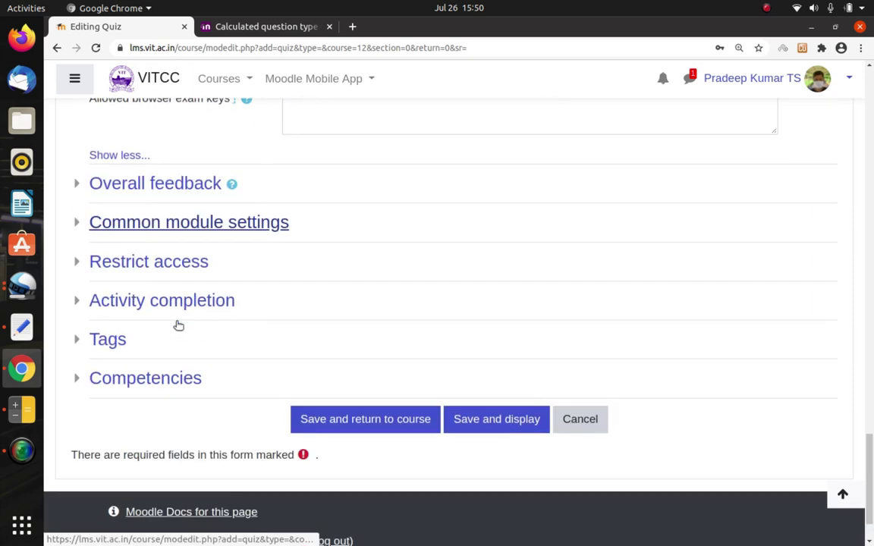
pyautogui.click(136, 261)
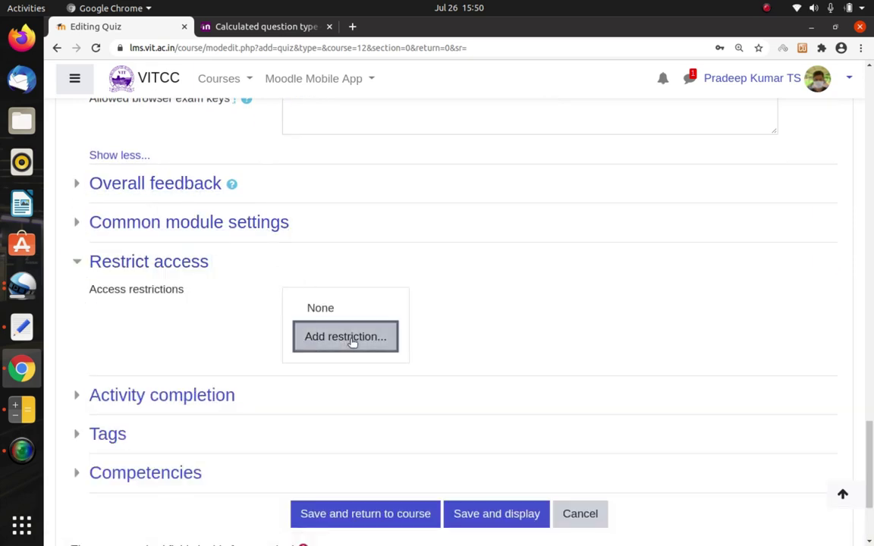
pyautogui.click(351, 339)
pyautogui.click(454, 437)
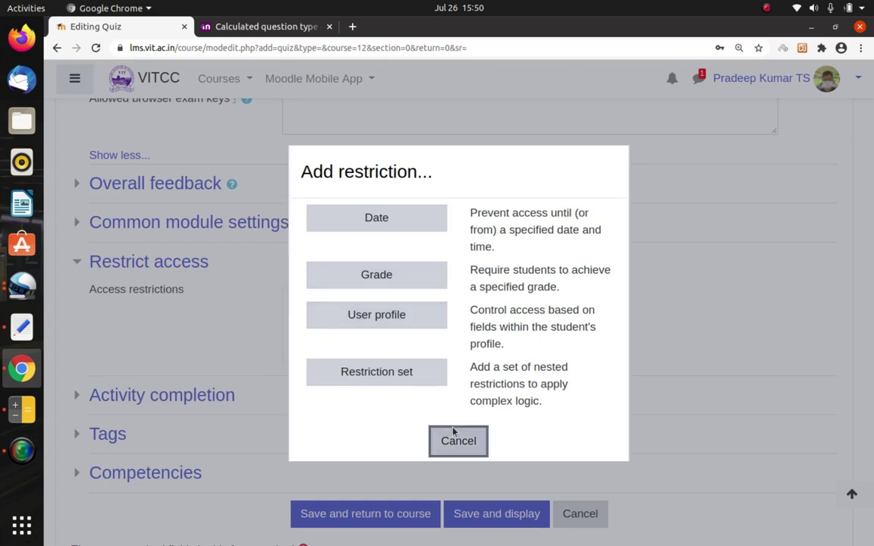
pyautogui.click(133, 263)
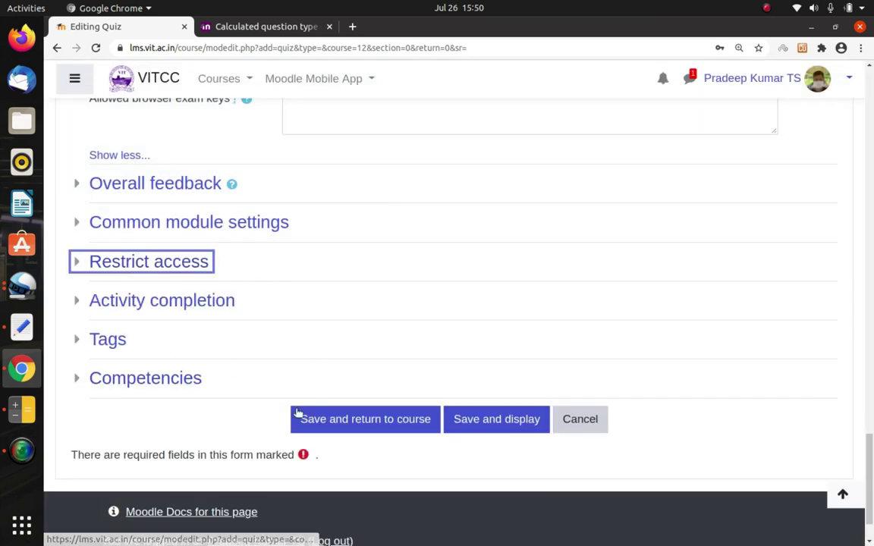
pyautogui.click(361, 428)
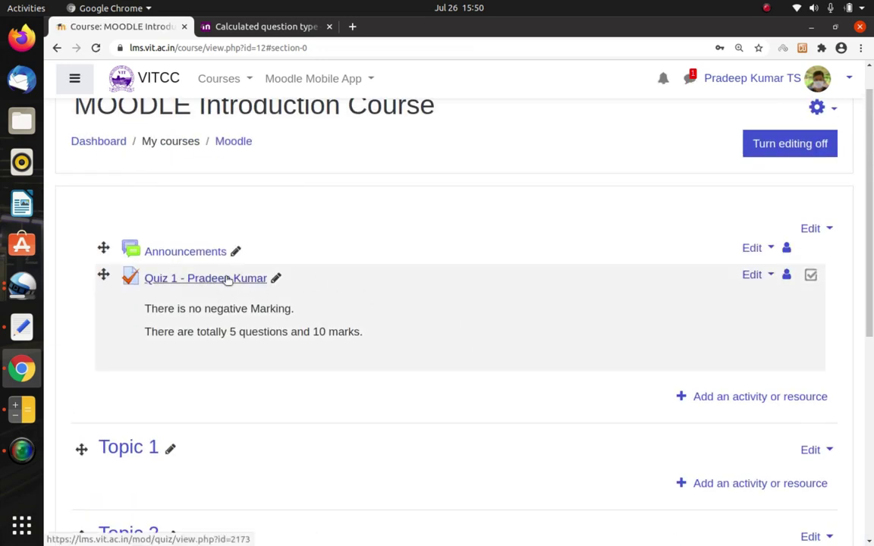
# - Open Quiz 1 and review its summary: 1 attempt, 3:46–4:46 PM window, password, 10-minute limit
pyautogui.click(226, 278)
pyautogui.scroll(-4, 451, 320)
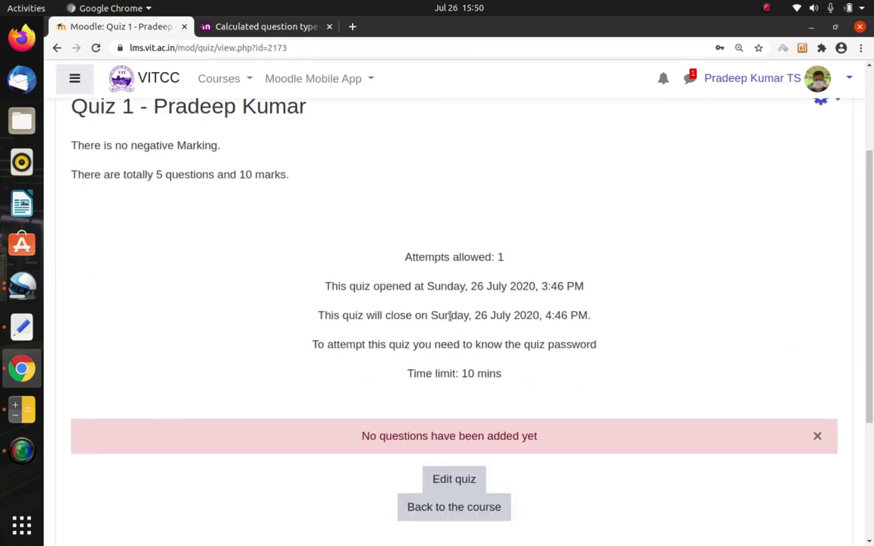
pyautogui.scroll(-1, 450, 316)
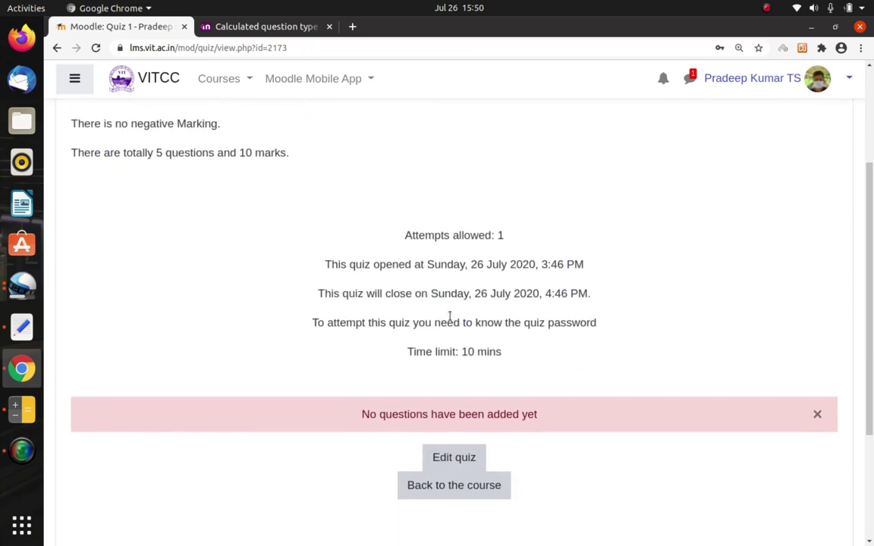
pyautogui.scroll(-3, 450, 316)
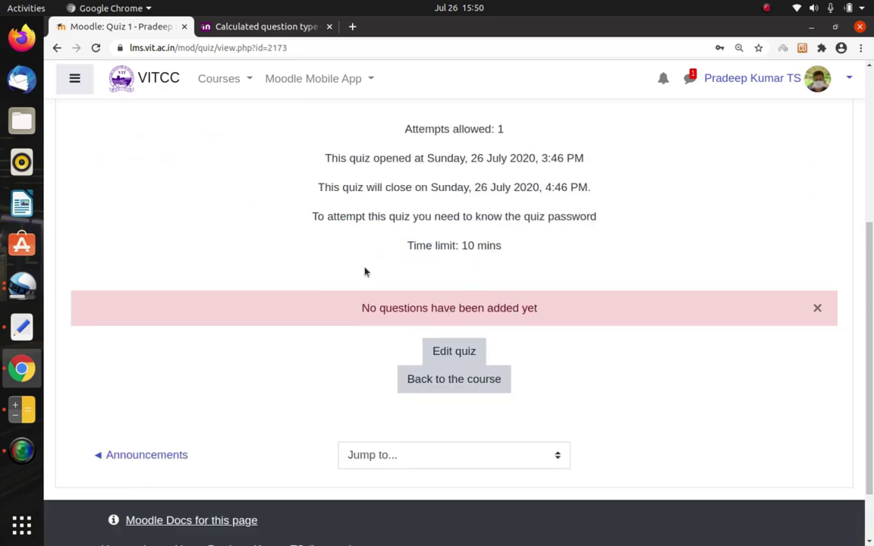
pyautogui.scroll(4, 365, 272)
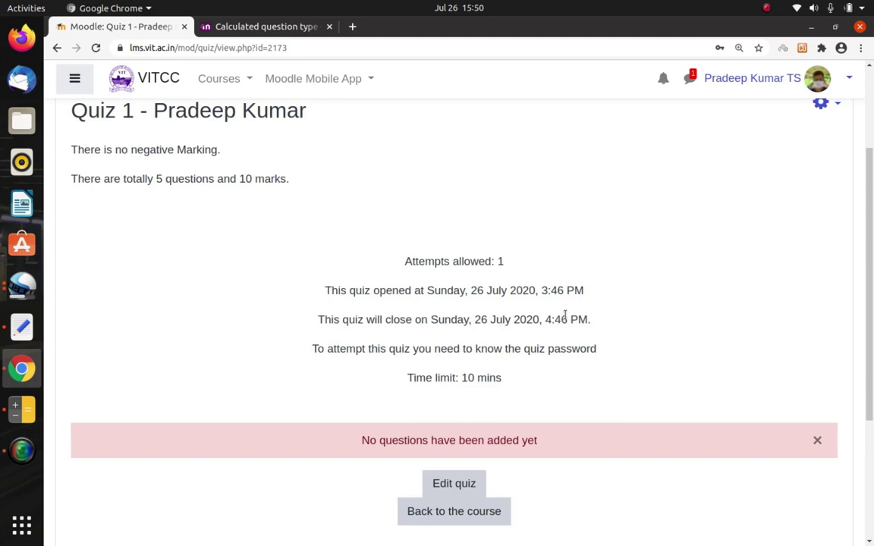
pyautogui.scroll(-2, 585, 320)
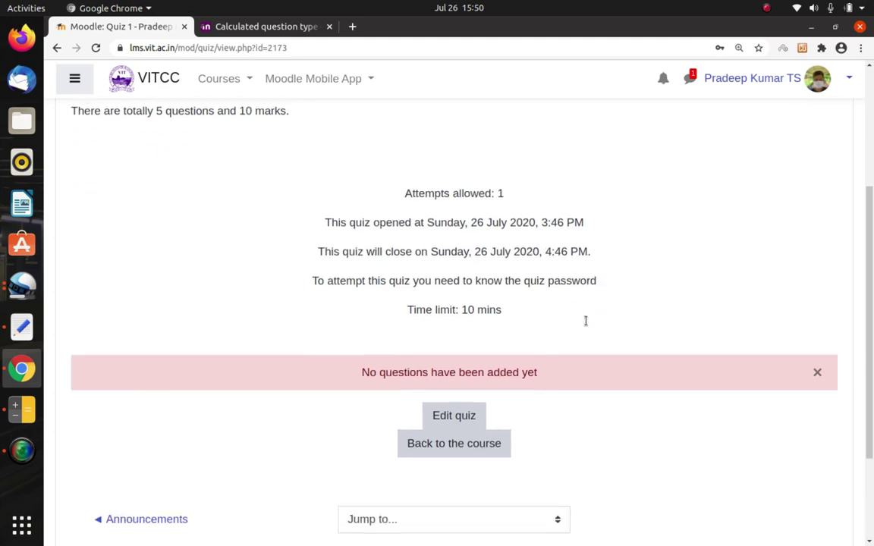
# - On Quiz 1's editing page, save the maximum grade as 10.00
pyautogui.click(455, 420)
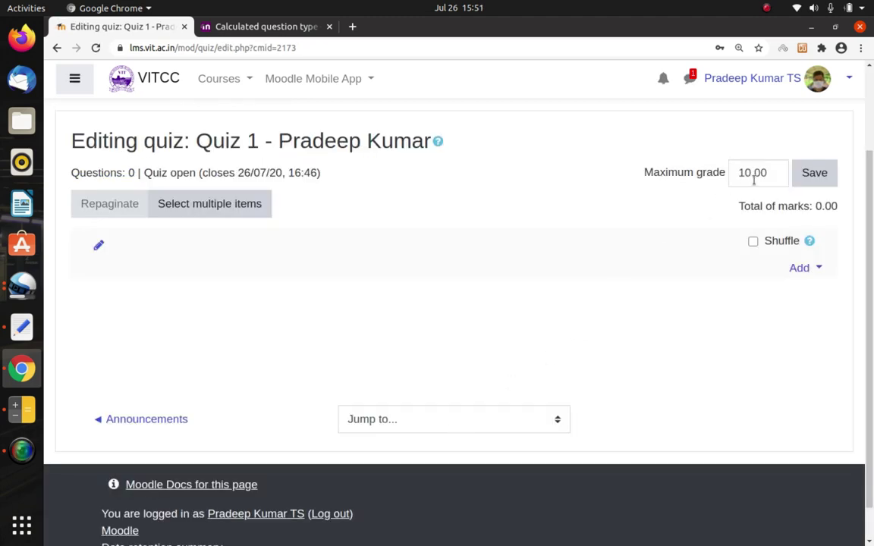
pyautogui.doubleClick(760, 168)
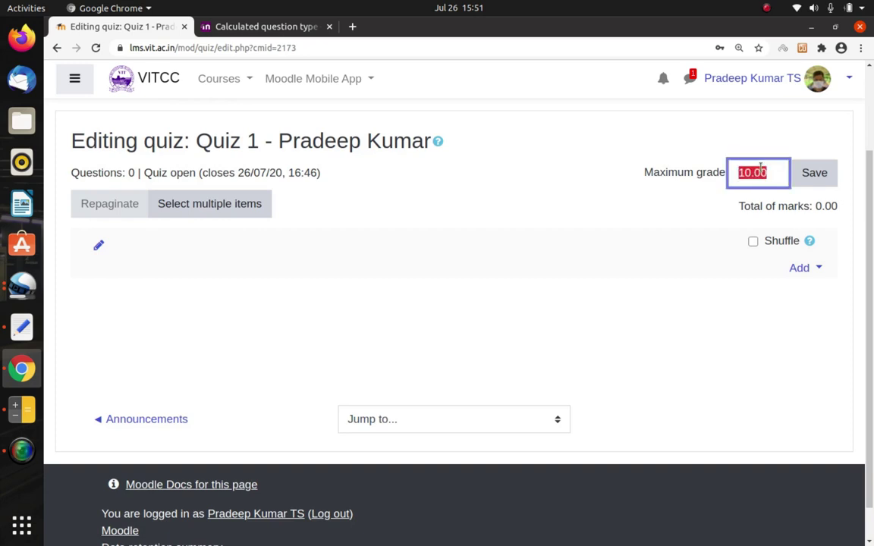
pyautogui.click(817, 180)
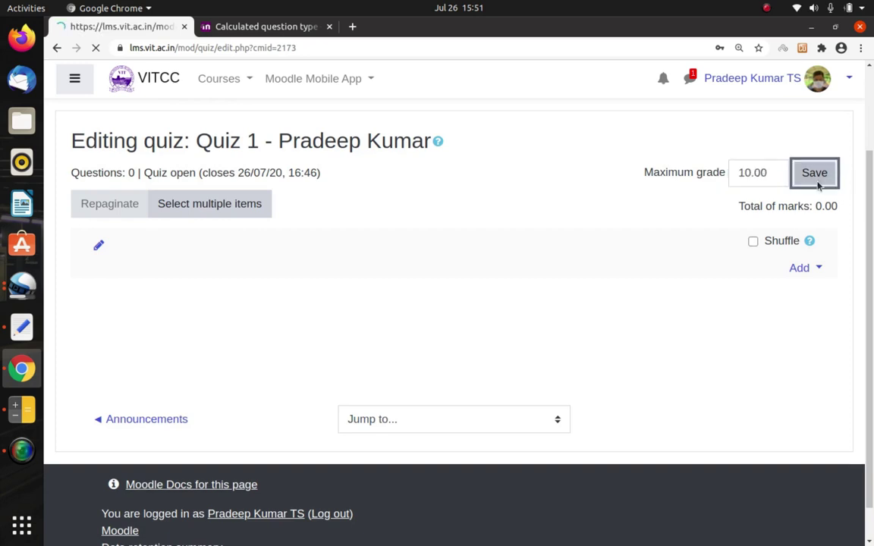
# - Turn on question shuffling and bring up the Add question menu
pyautogui.click(753, 352)
pyautogui.scroll(-3, 788, 311)
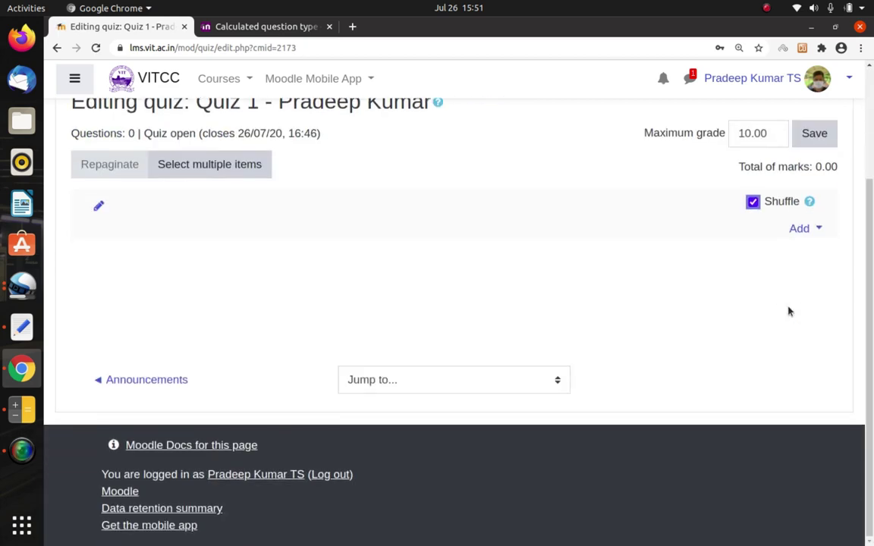
pyautogui.click(806, 232)
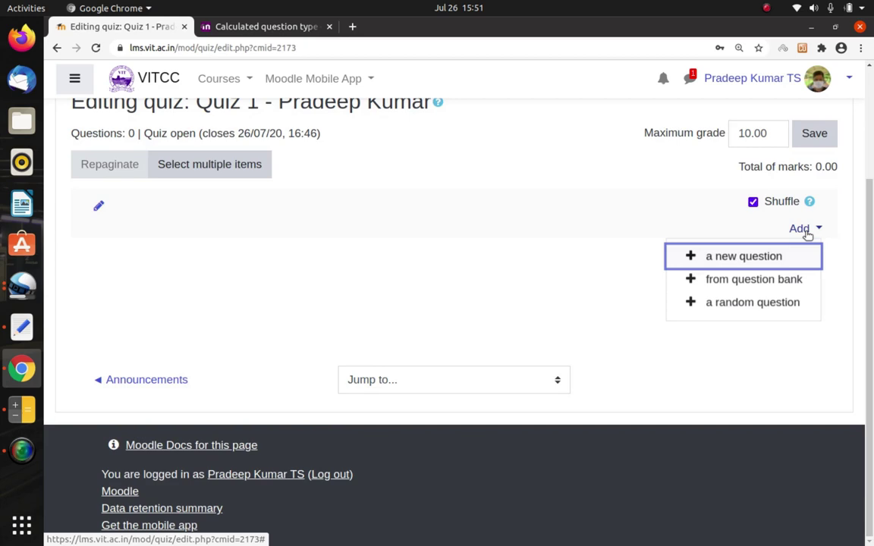
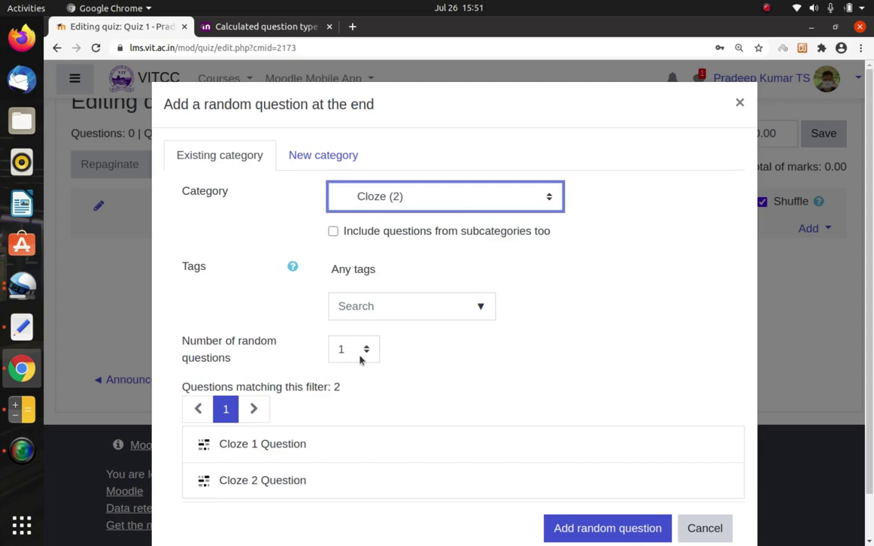
# - Add a random question from the Cloze (2) category to Quiz 1, worth 1.00 mark
pyautogui.click(596, 526)
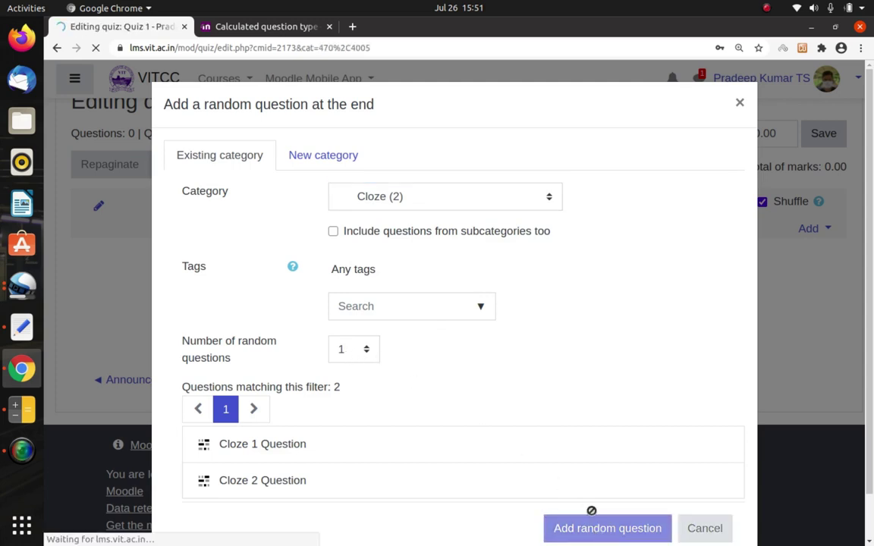
pyautogui.scroll(-5, 474, 339)
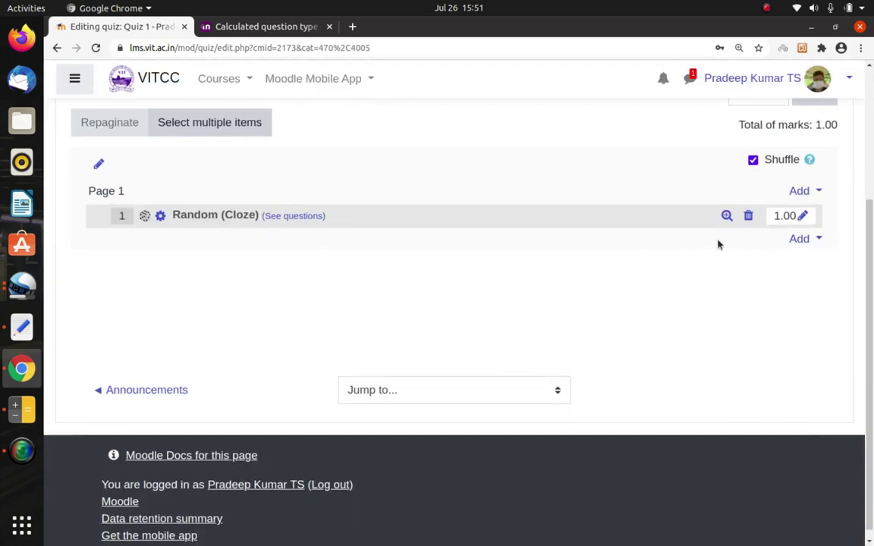
# - Add a random question from the Module 1 category to Quiz 1
pyautogui.click(797, 240)
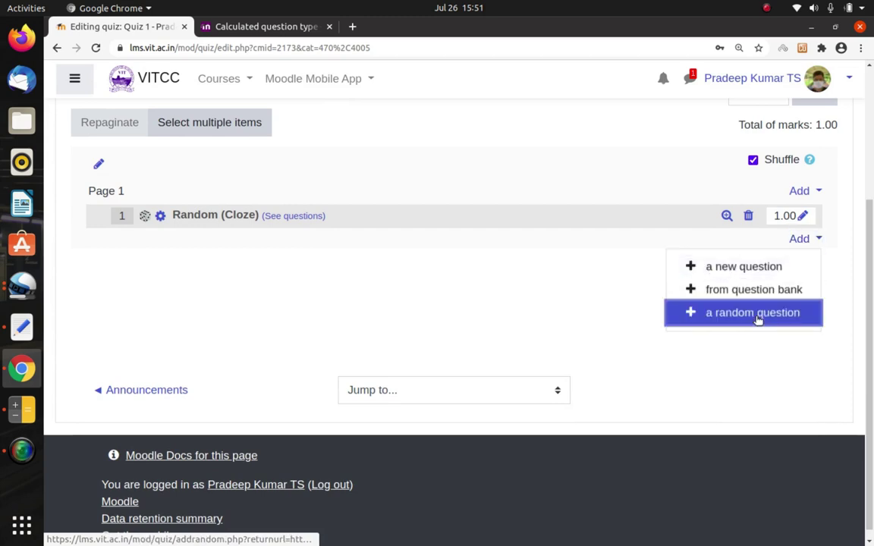
pyautogui.click(757, 314)
pyautogui.click(470, 196)
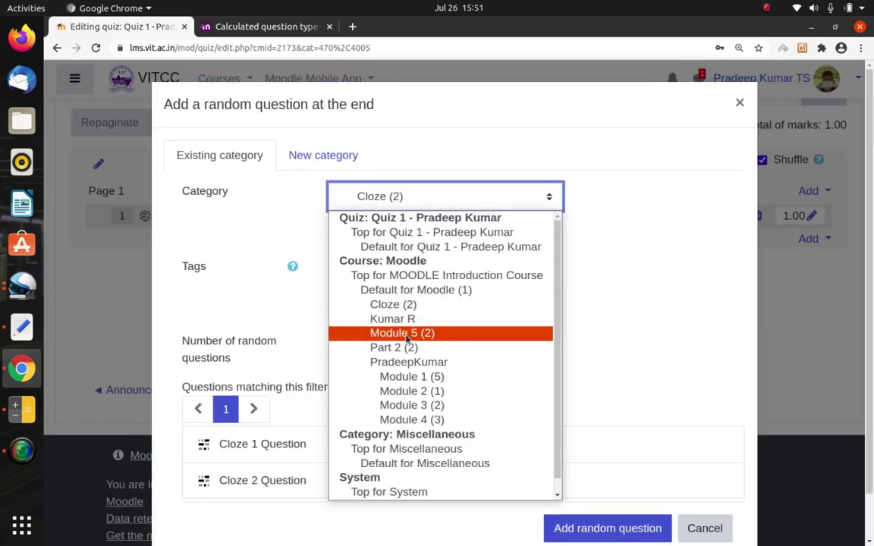
pyautogui.click(402, 379)
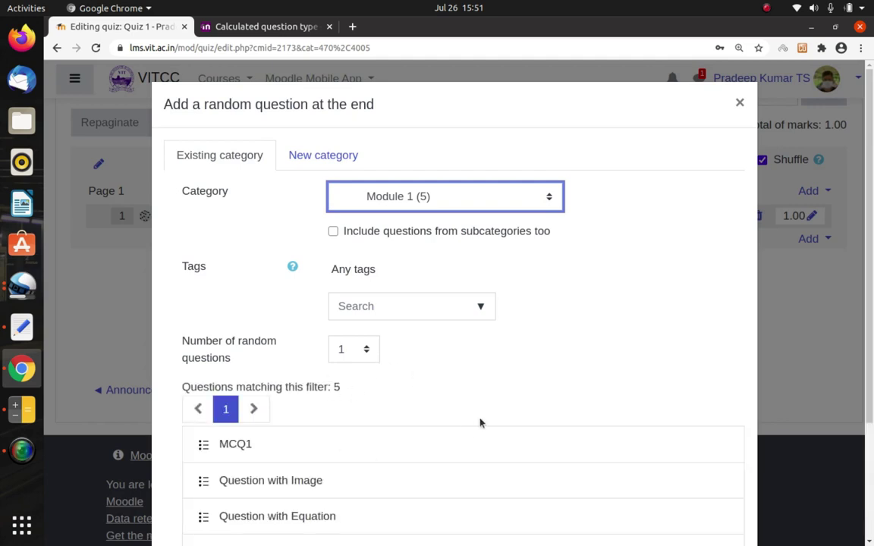
pyautogui.scroll(-3, 479, 423)
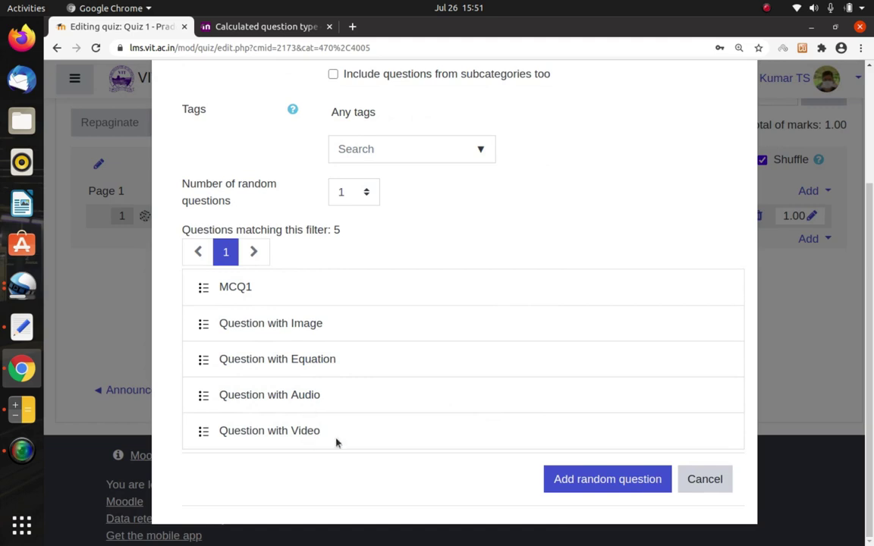
pyautogui.click(591, 477)
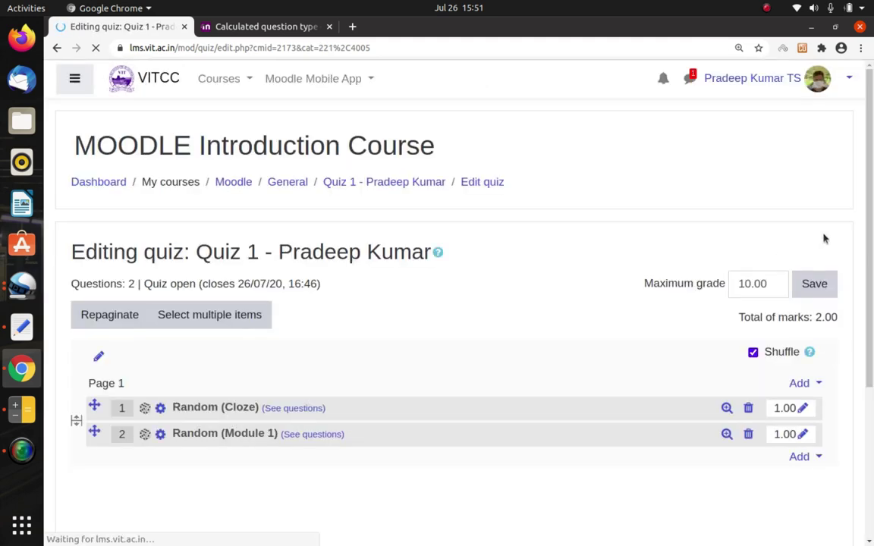
pyautogui.scroll(-5, 781, 416)
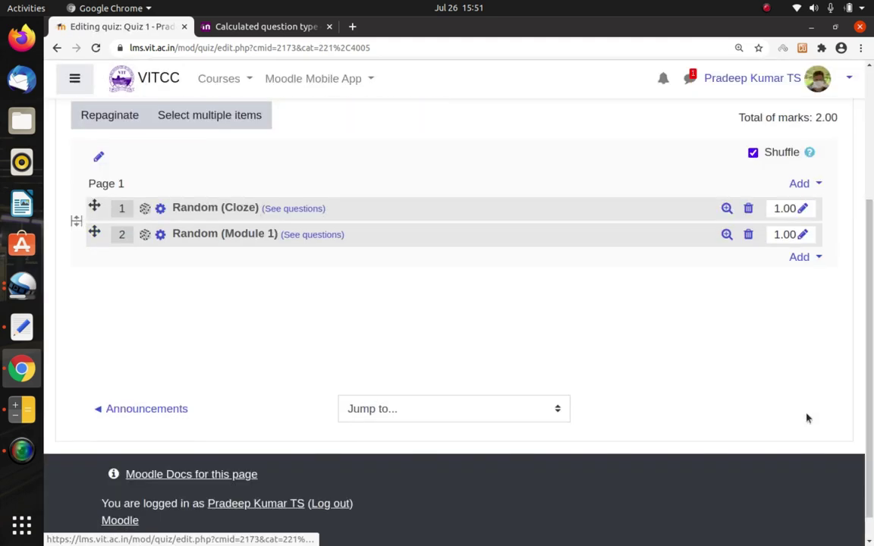
# - Add a random question from the Module 2 category to Quiz 1
pyautogui.click(806, 257)
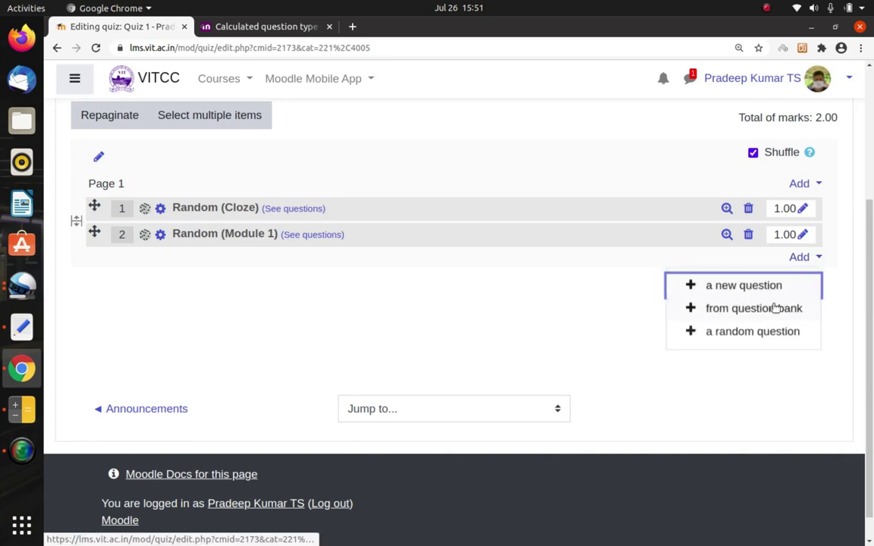
pyautogui.click(752, 334)
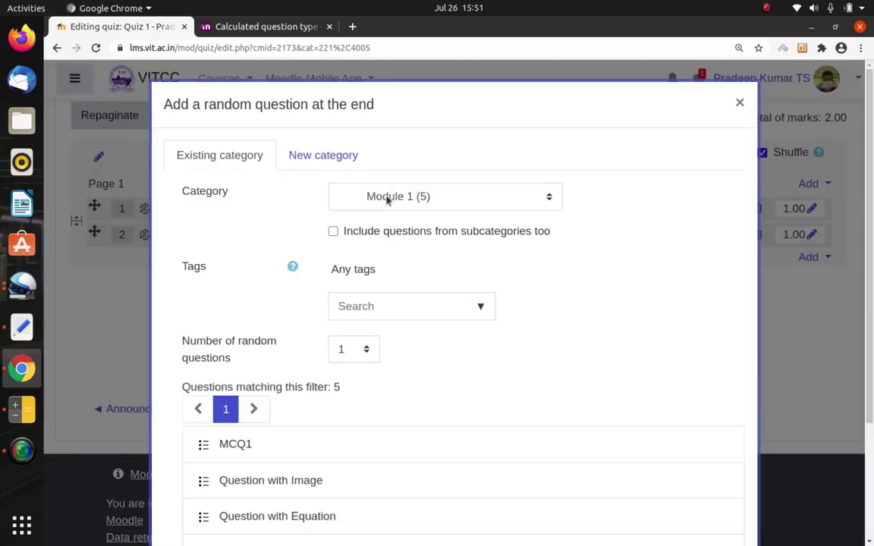
pyautogui.click(388, 199)
pyautogui.click(387, 393)
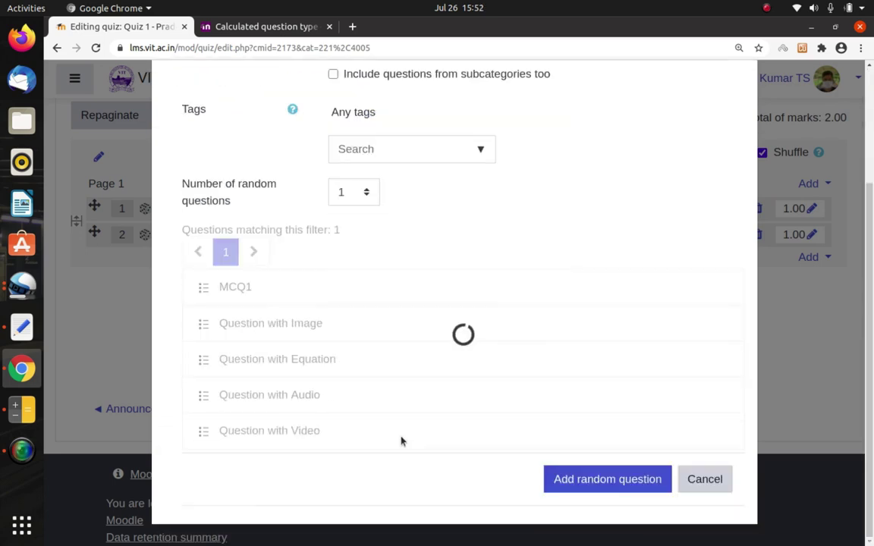
pyautogui.click(628, 481)
pyautogui.scroll(-4, 628, 480)
# - Add a random question from the Module 3 category, bringing total marks to 4.00
pyautogui.click(799, 330)
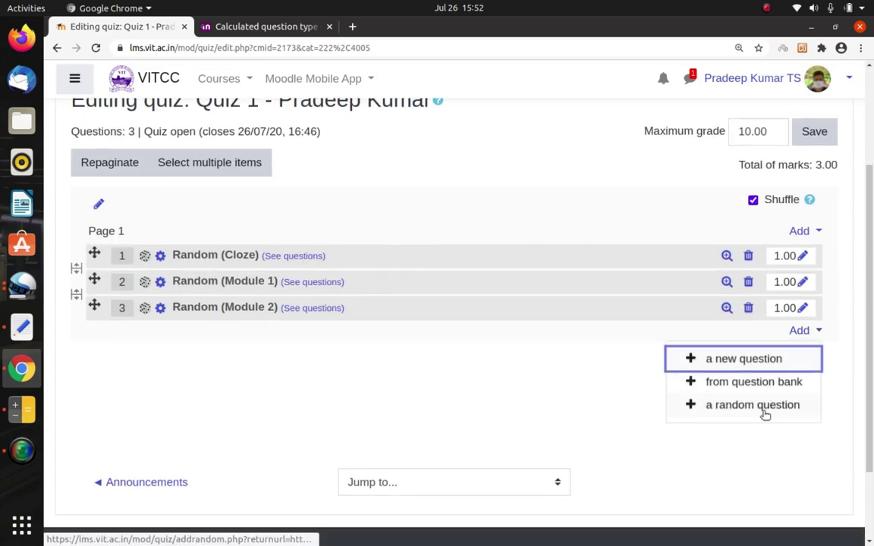
pyautogui.click(764, 413)
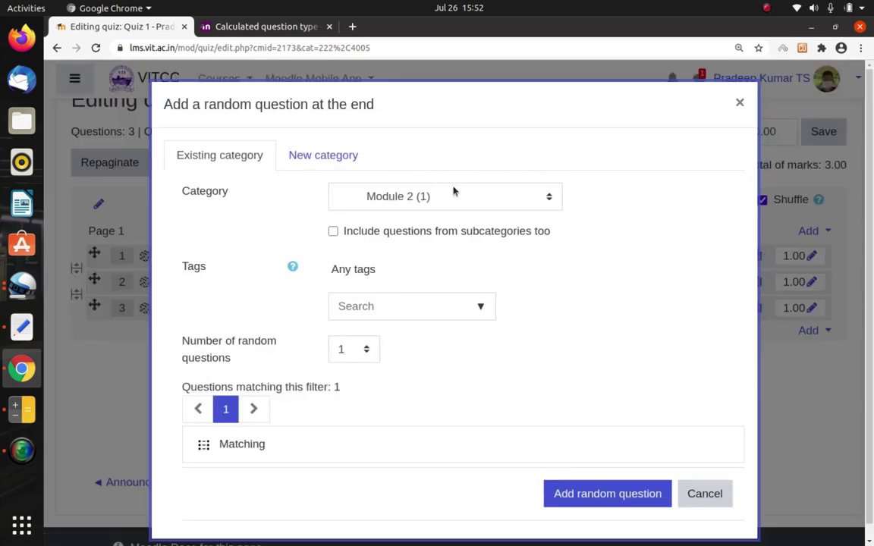
pyautogui.click(447, 196)
pyautogui.click(404, 406)
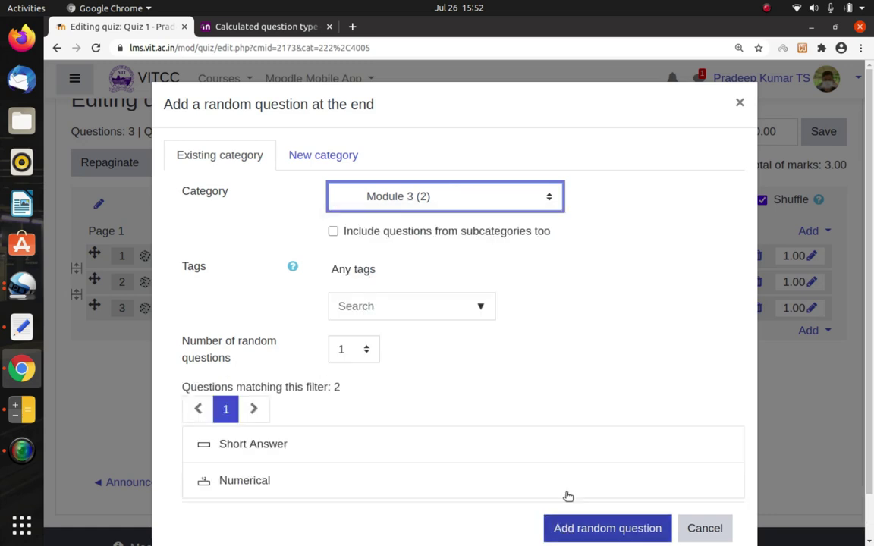
pyautogui.click(584, 527)
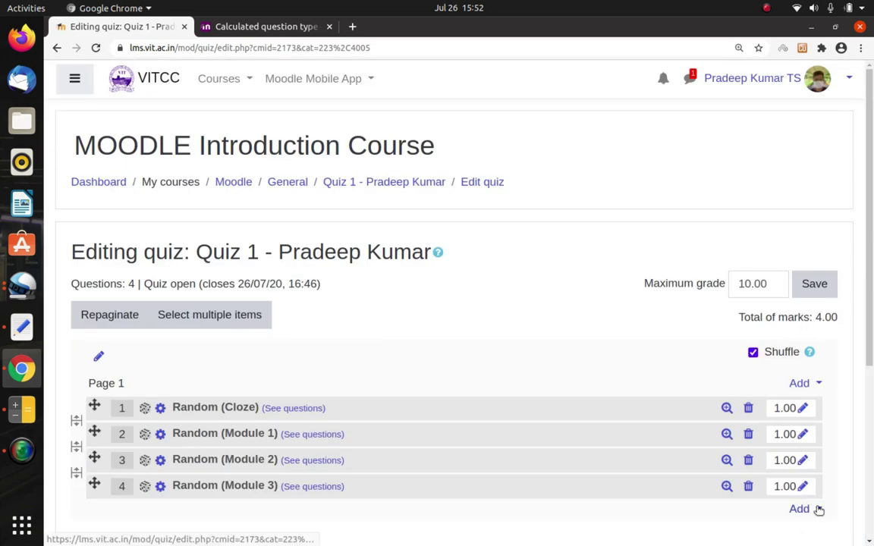
pyautogui.click(813, 508)
# - Add a random question from the Module 4 category to Quiz 1
pyautogui.scroll(-3, 690, 511)
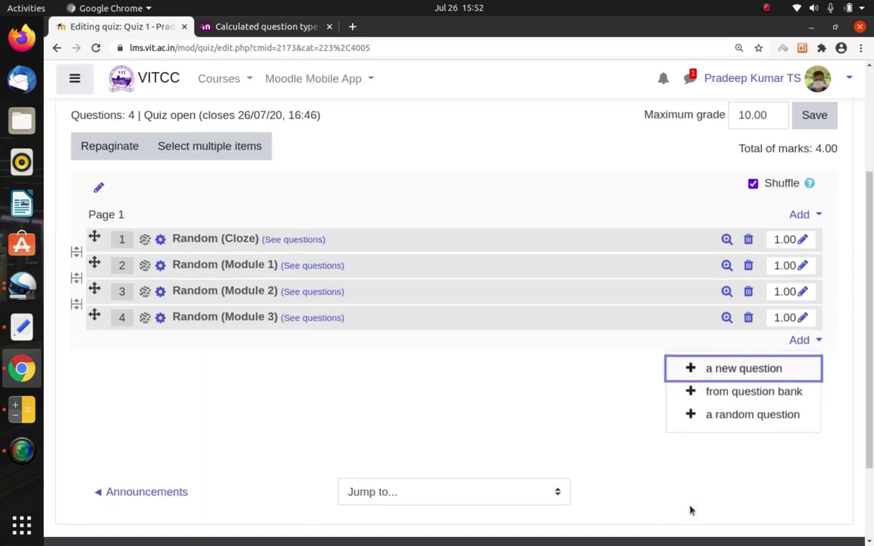
pyautogui.click(742, 417)
pyautogui.click(429, 191)
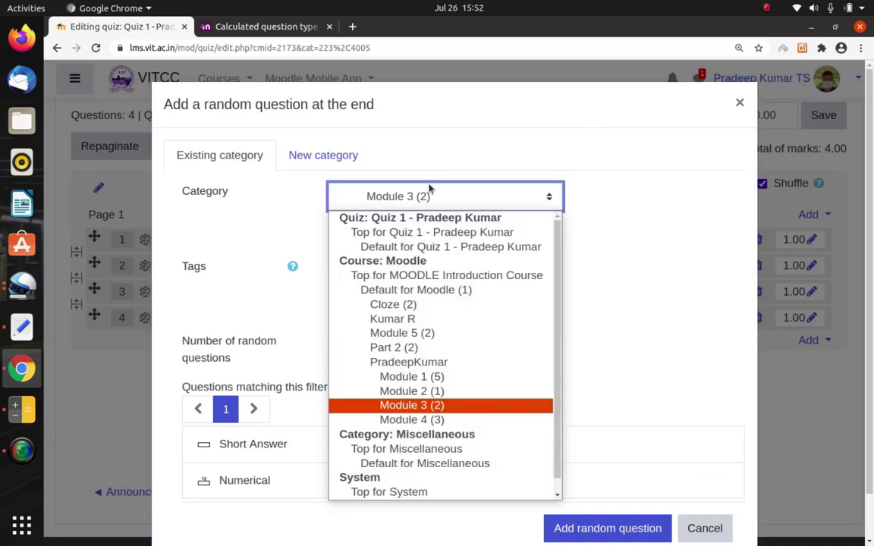
pyautogui.click(392, 420)
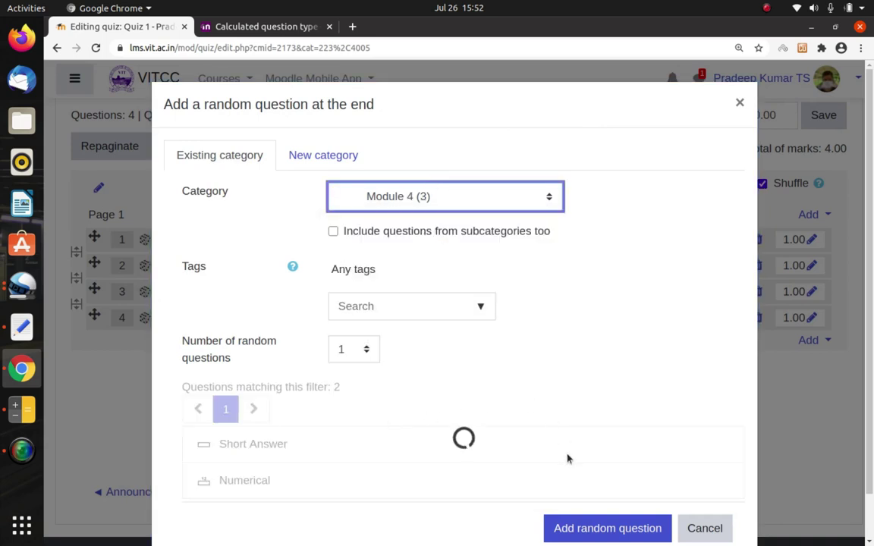
pyautogui.scroll(-1, 567, 458)
pyautogui.scroll(-1, 569, 459)
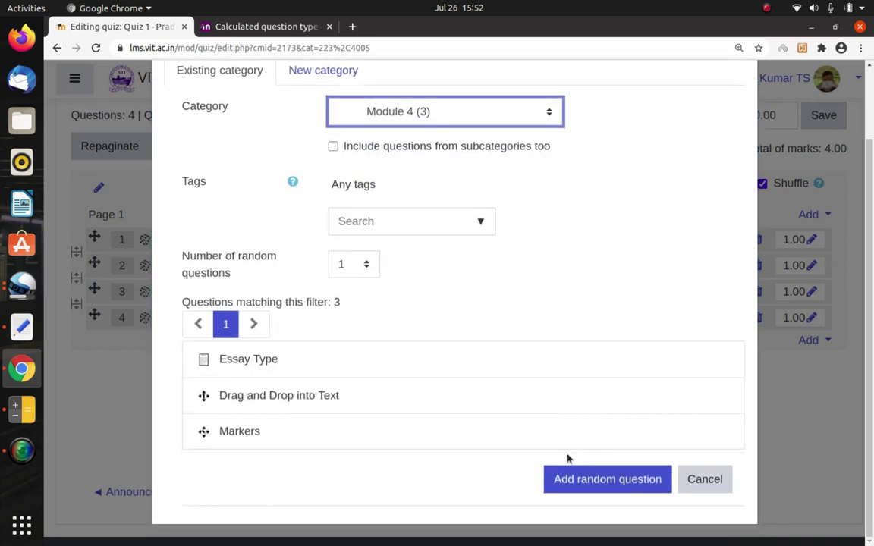
pyautogui.click(601, 473)
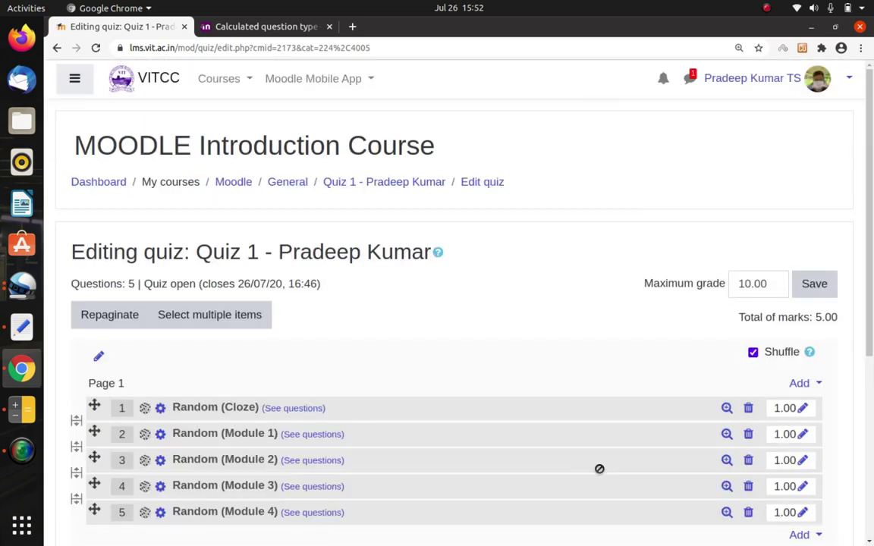
pyautogui.scroll(-5, 805, 405)
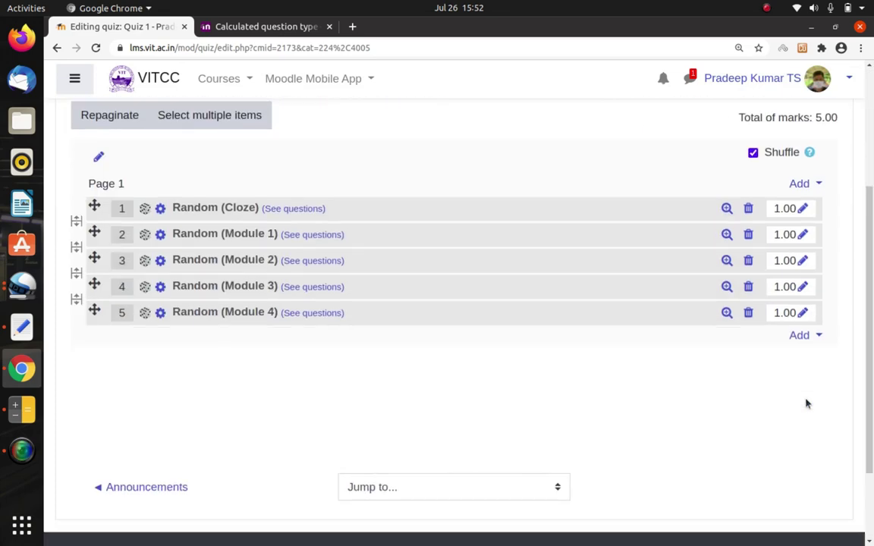
# - Add 2 random questions from the Module 5 category to the end of the quiz
pyautogui.click(800, 335)
pyautogui.click(751, 412)
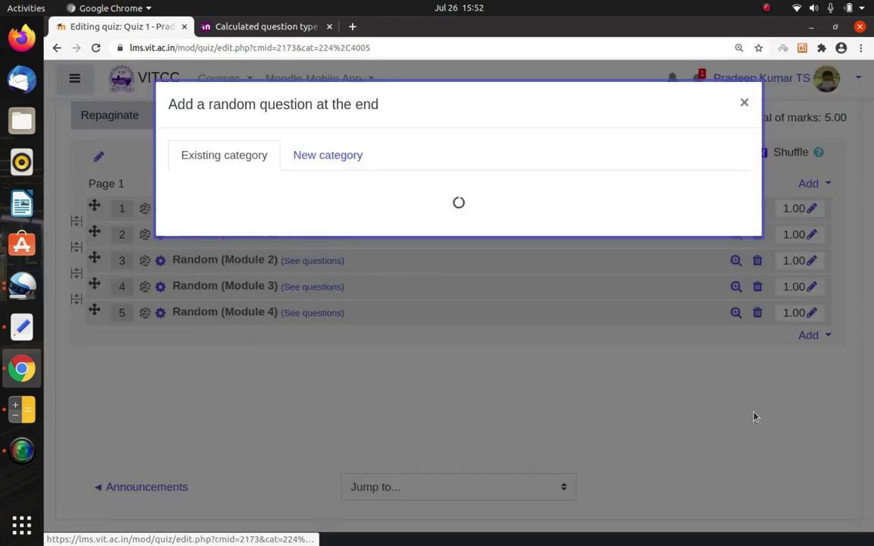
pyautogui.click(409, 197)
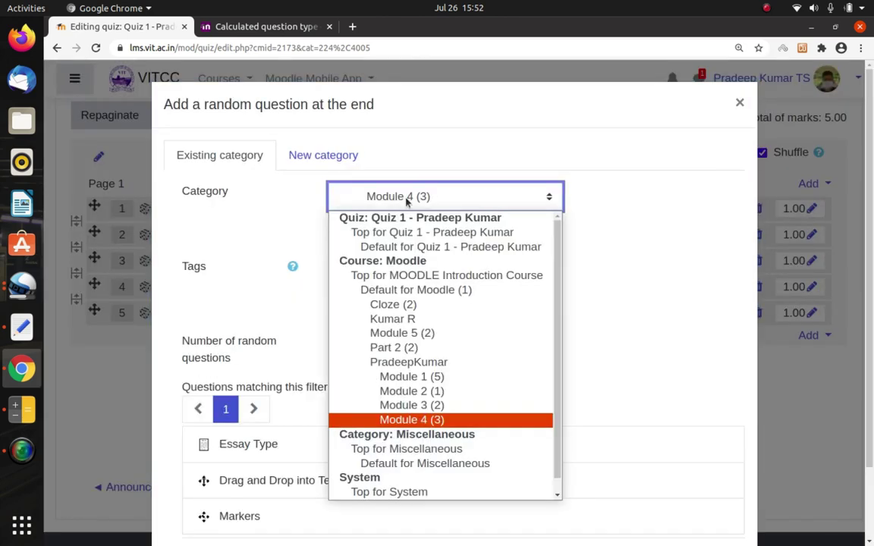
pyautogui.click(448, 332)
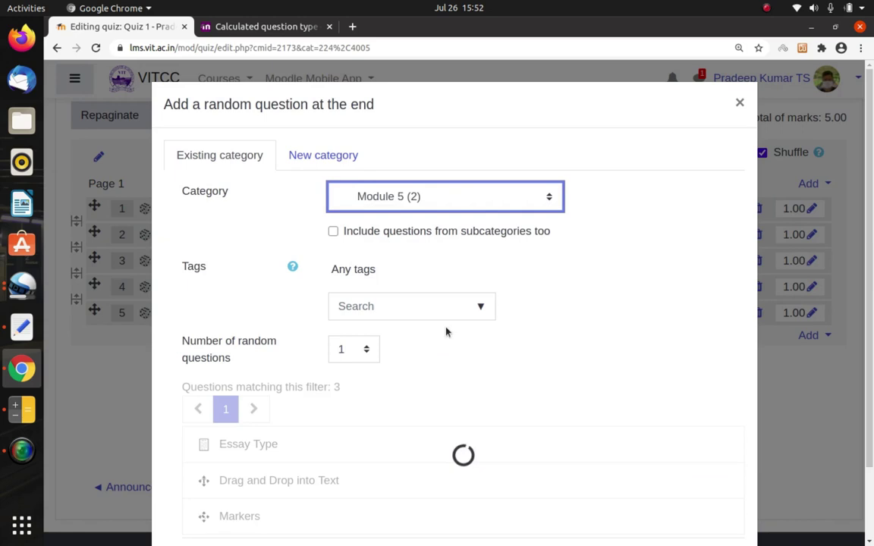
pyautogui.click(358, 350)
pyautogui.click(358, 350)
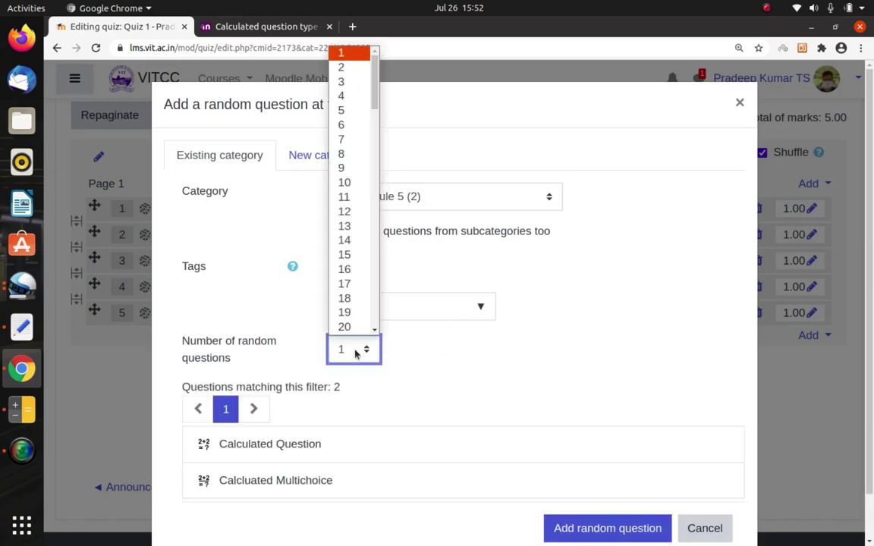
pyautogui.click(341, 66)
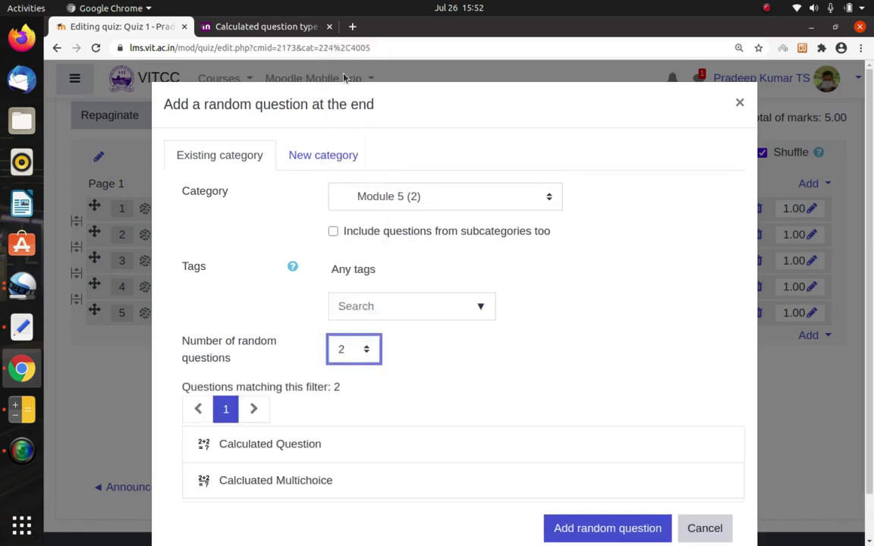
pyautogui.click(343, 349)
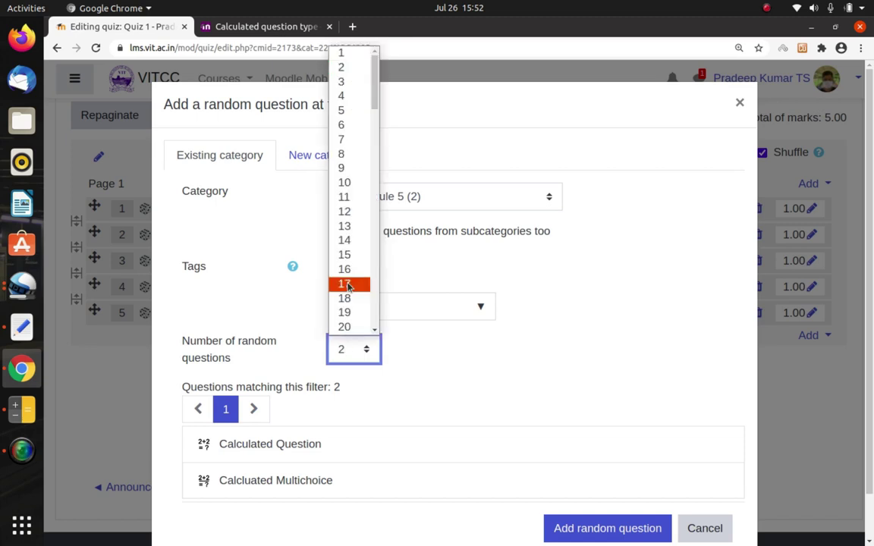
pyautogui.scroll(-3, 350, 260)
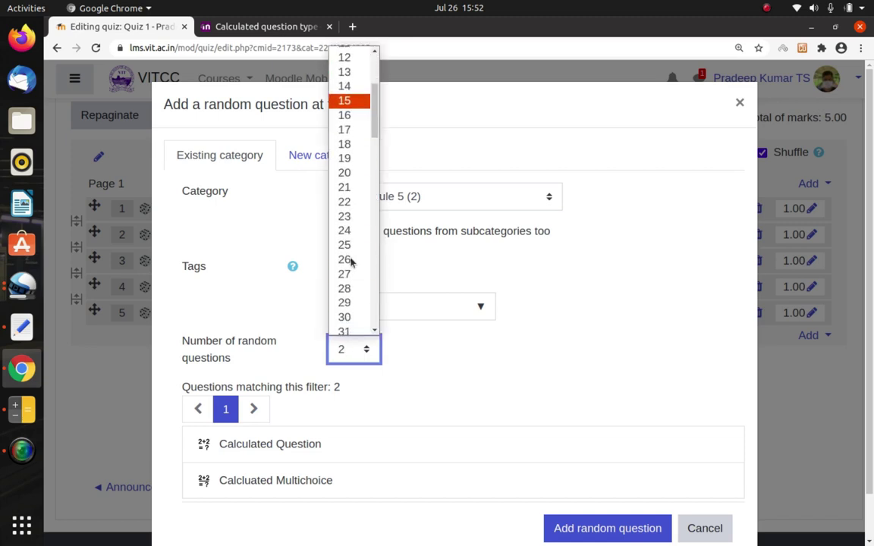
pyautogui.scroll(-20, 350, 261)
pyautogui.scroll(20, 351, 261)
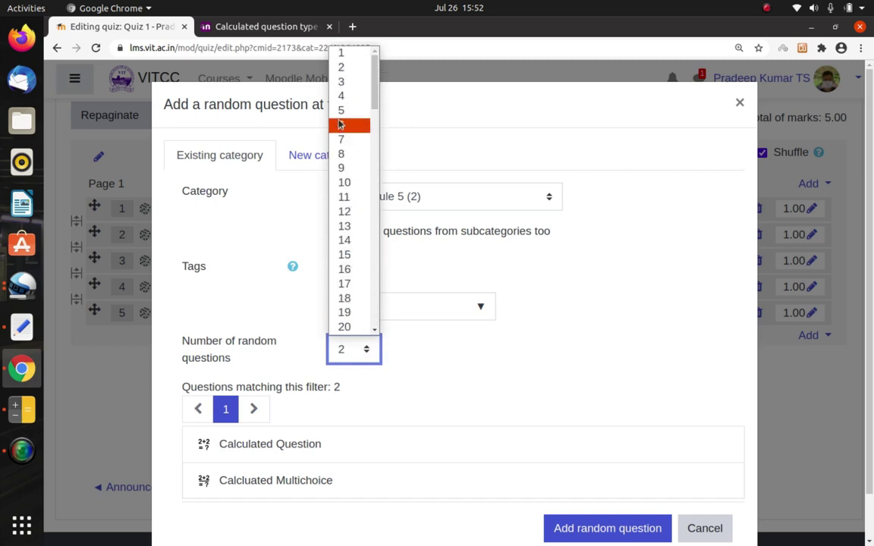
pyautogui.click(430, 356)
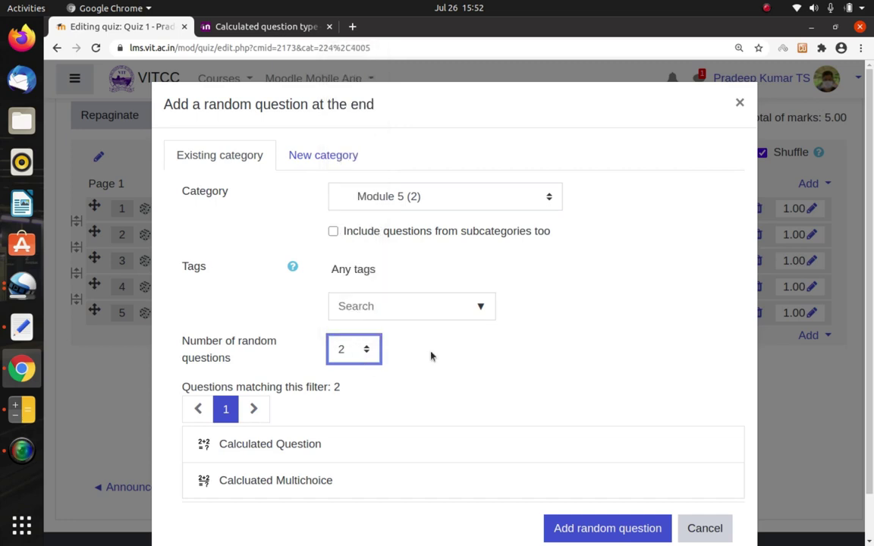
pyautogui.click(599, 529)
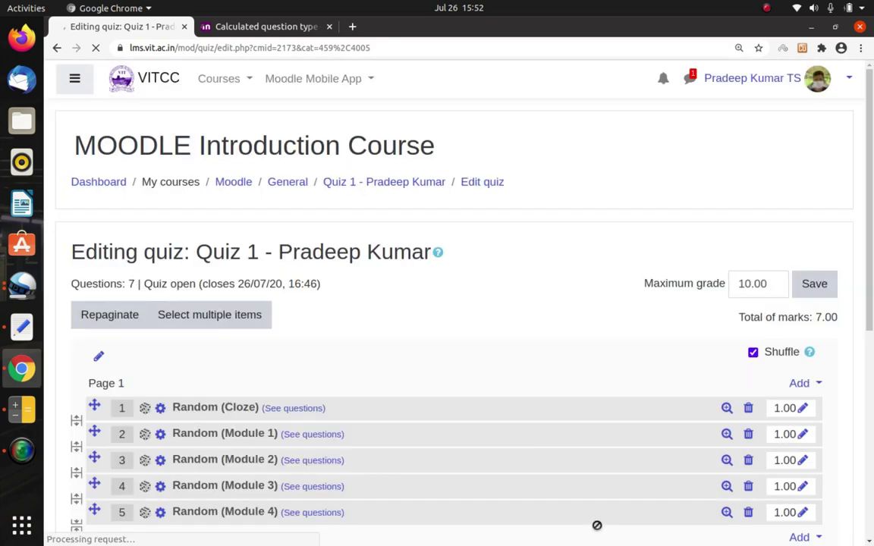
# - Keep Quiz 1's Maximum grade at 10.00 and save it
pyautogui.scroll(-2, 597, 524)
pyautogui.scroll(4, 686, 431)
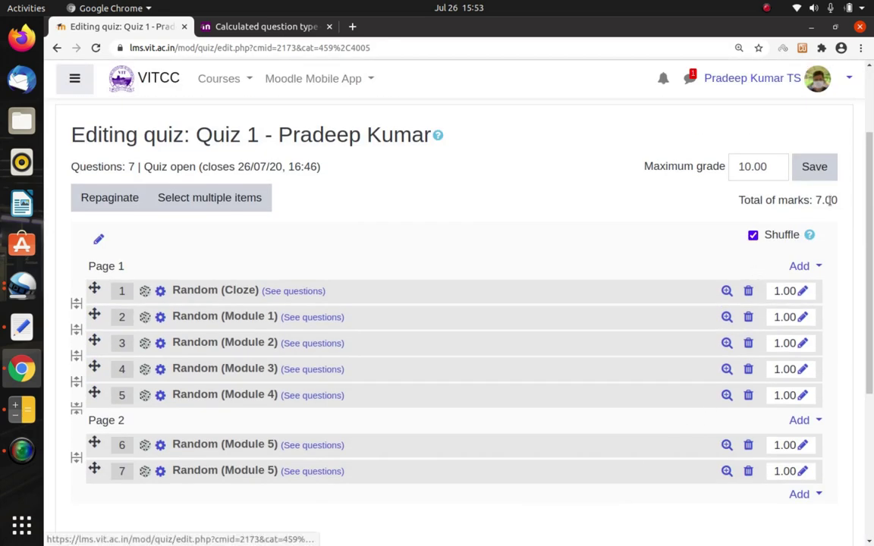
pyautogui.doubleClick(749, 156)
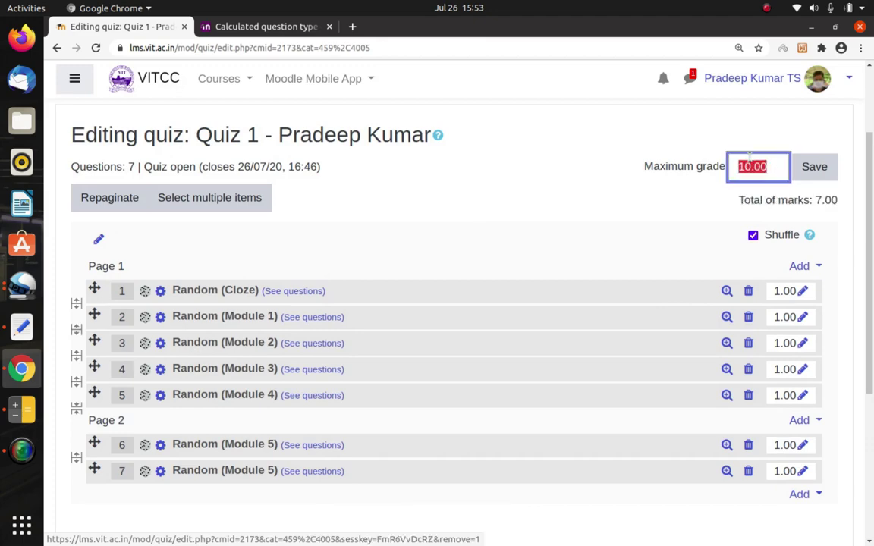
pyautogui.click(815, 175)
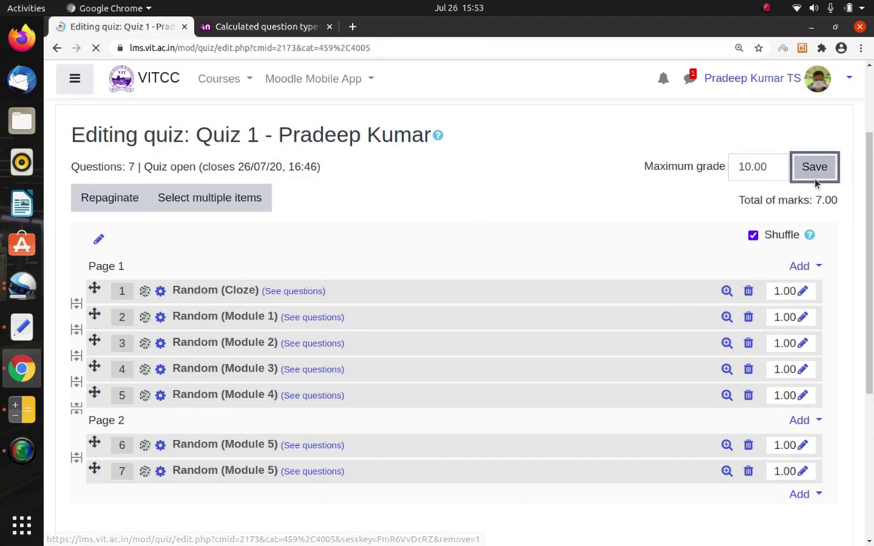
pyautogui.scroll(-3, 514, 281)
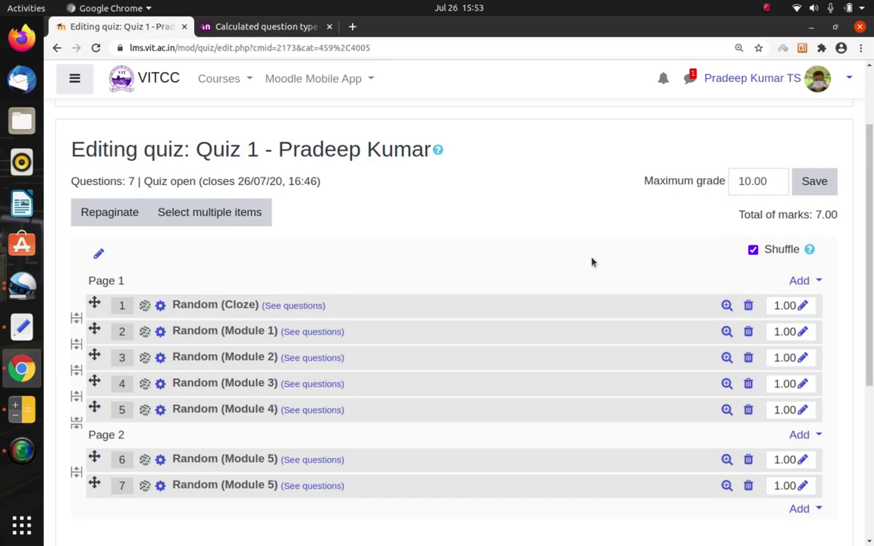
pyautogui.click(814, 181)
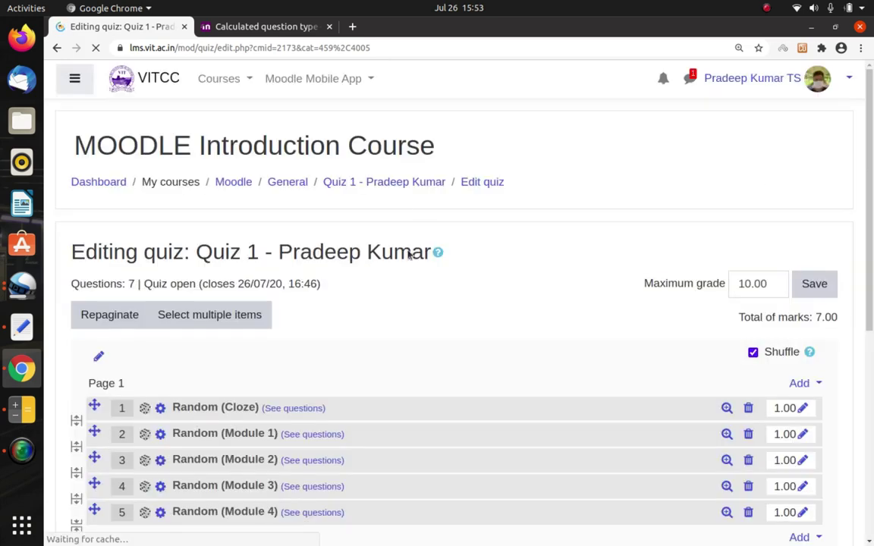
# - Start a new attempt at Quiz 1, entering the quiz password
pyautogui.click(241, 184)
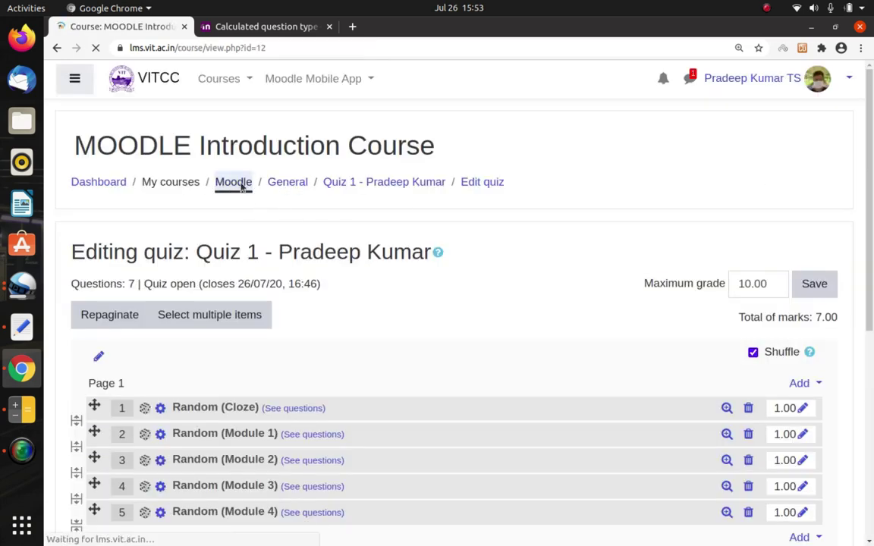
pyautogui.click(209, 320)
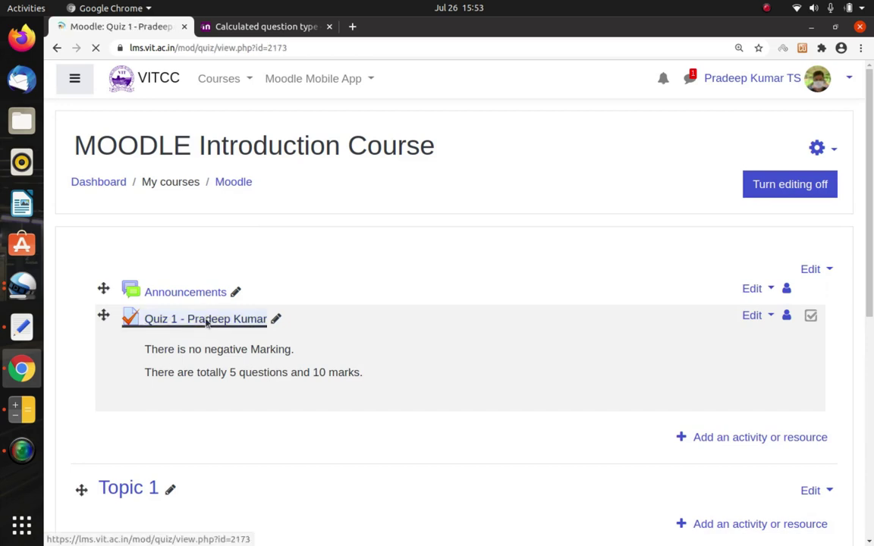
pyautogui.scroll(-3, 405, 341)
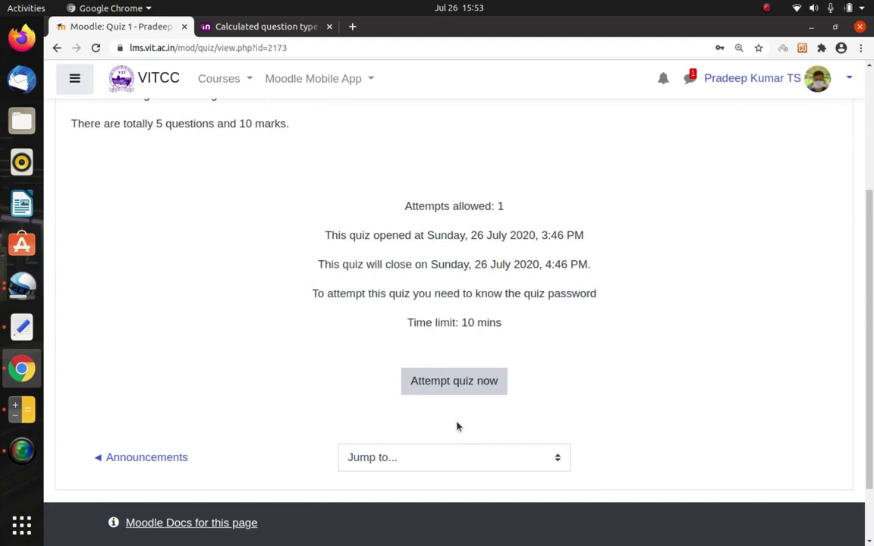
pyautogui.click(478, 386)
pyautogui.click(448, 266)
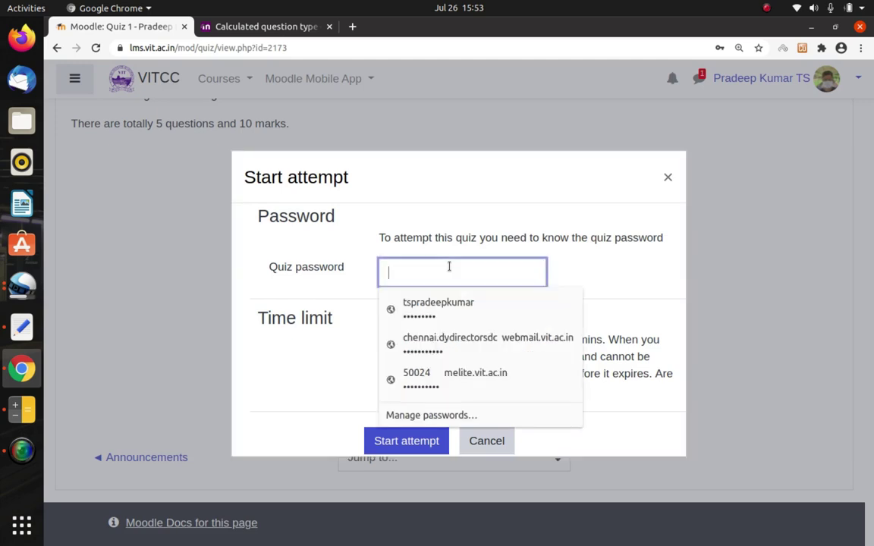
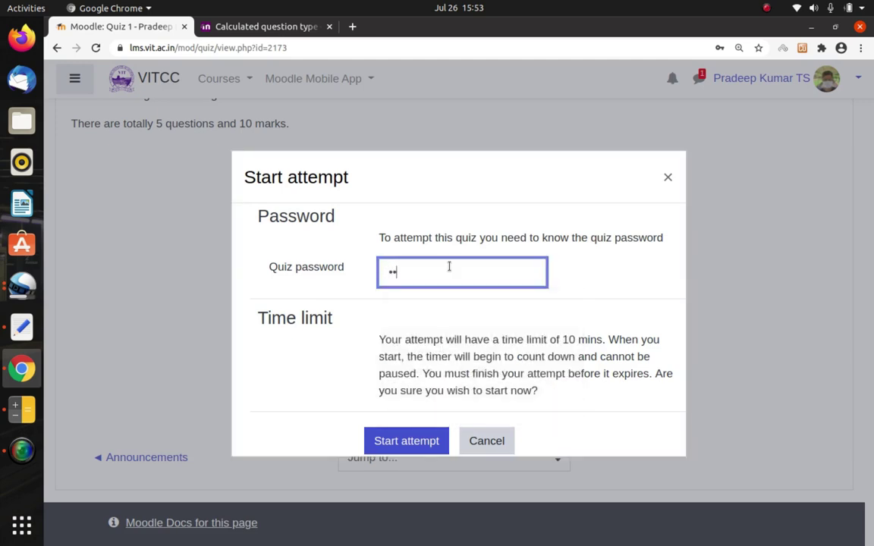
pyautogui.click(388, 439)
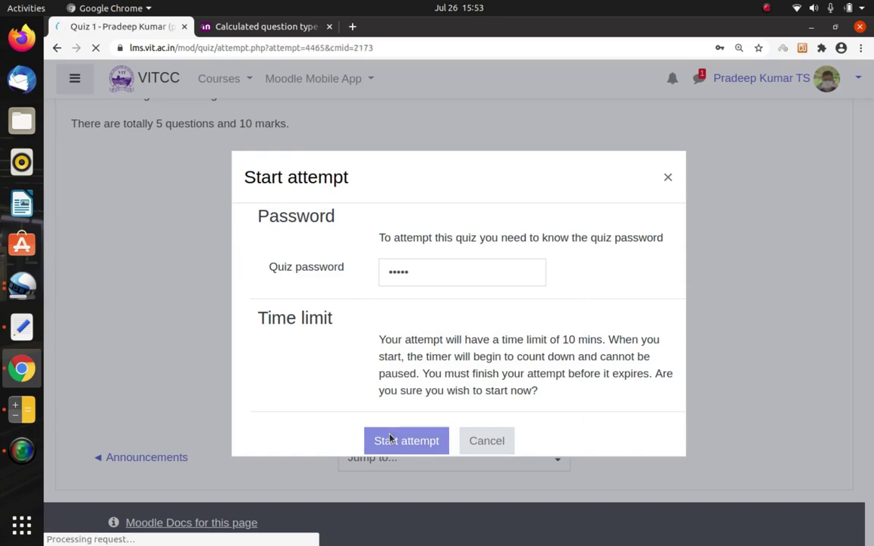
# - Dismiss Chrome's password popup and answer Question 1 with Sachin (India) and Richards (West Indies)
pyautogui.scroll(-10, 389, 434)
pyautogui.scroll(-8, 389, 434)
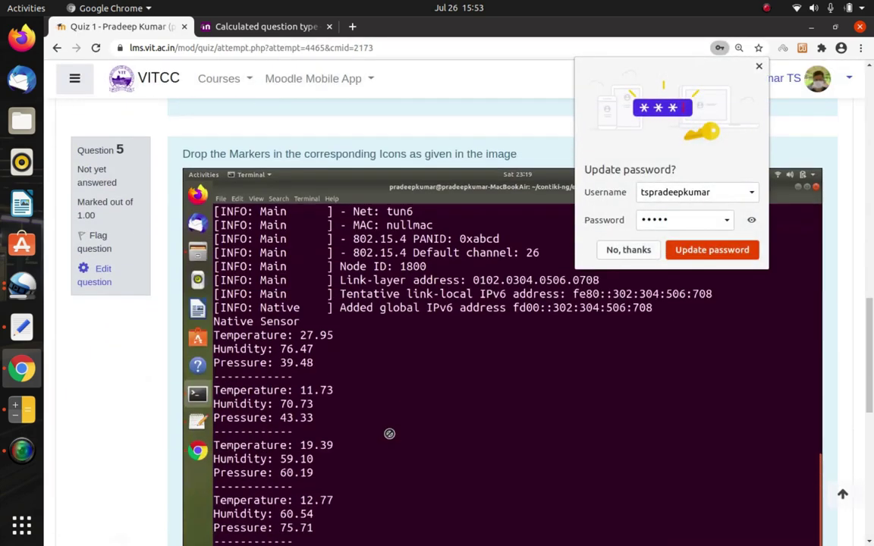
pyautogui.scroll(3, 389, 433)
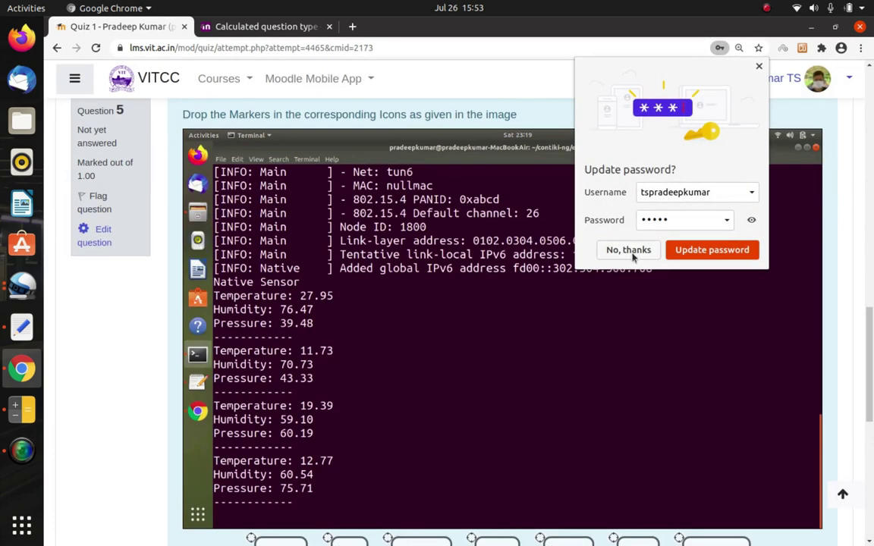
pyautogui.click(632, 253)
pyautogui.scroll(10, 411, 269)
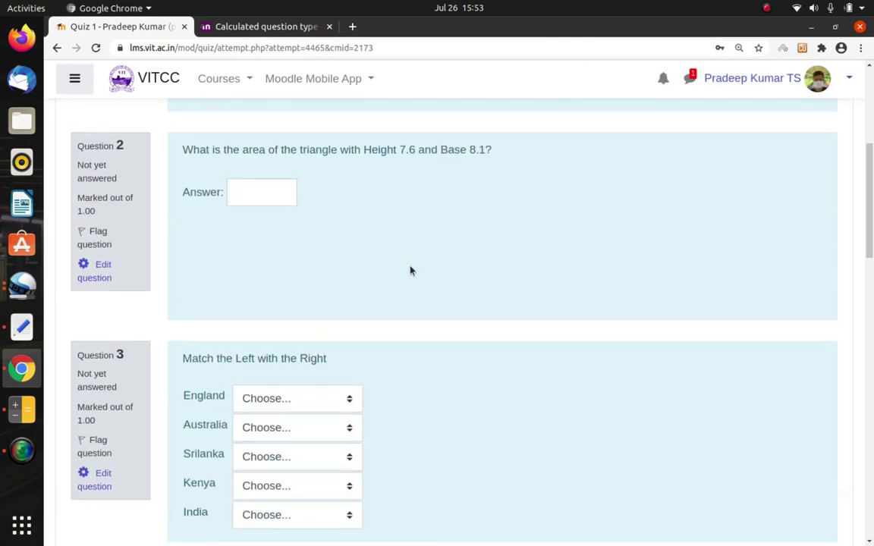
pyautogui.scroll(5, 410, 271)
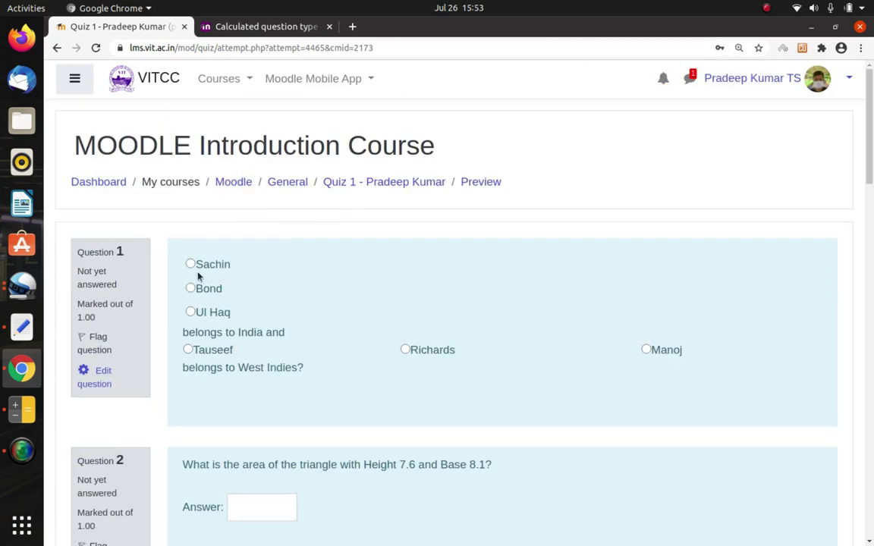
pyautogui.click(214, 267)
pyautogui.click(405, 350)
pyautogui.scroll(-2, 403, 352)
pyautogui.scroll(-1, 403, 354)
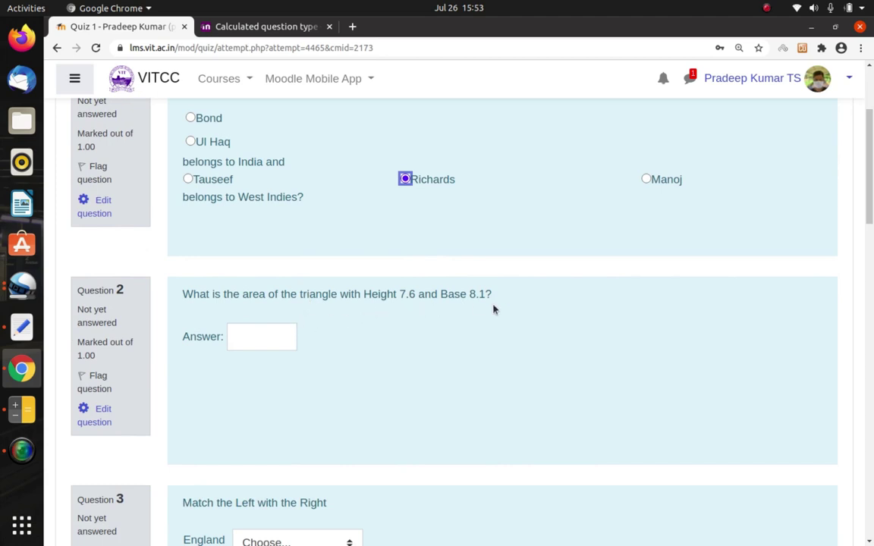
# - Compute 7.6 × 8.1 × 0.5 = 30.78 in GNOME Calculator
pyautogui.press('super')
pyautogui.write('call')
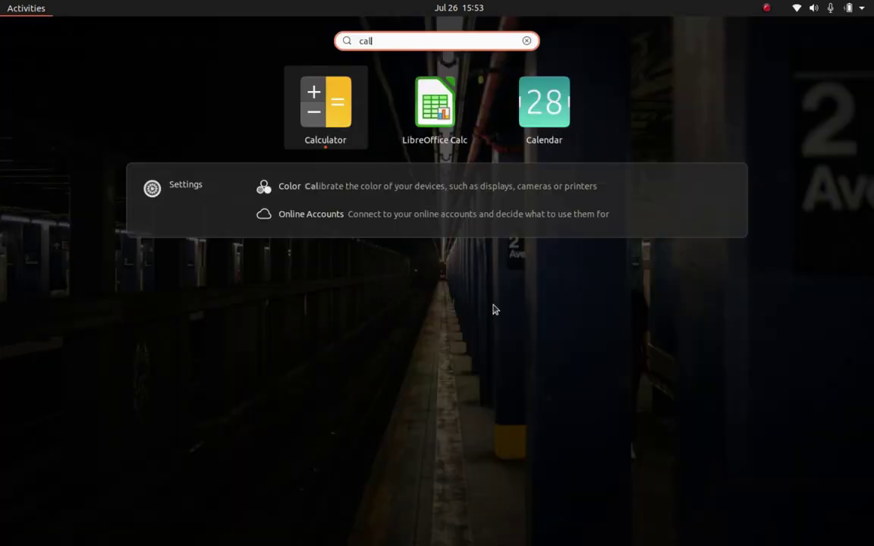
pyautogui.press('Return')
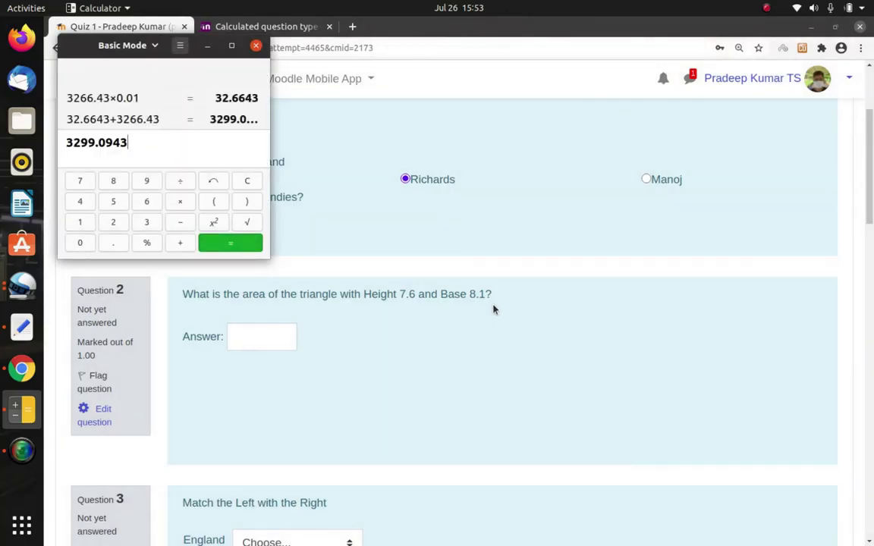
pyautogui.write('7.6×8.1×0.5')
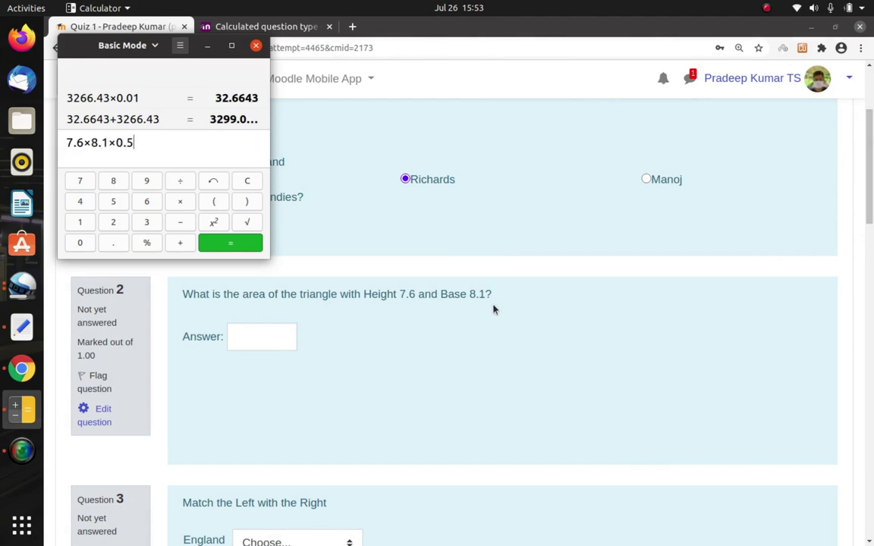
pyautogui.press('Return')
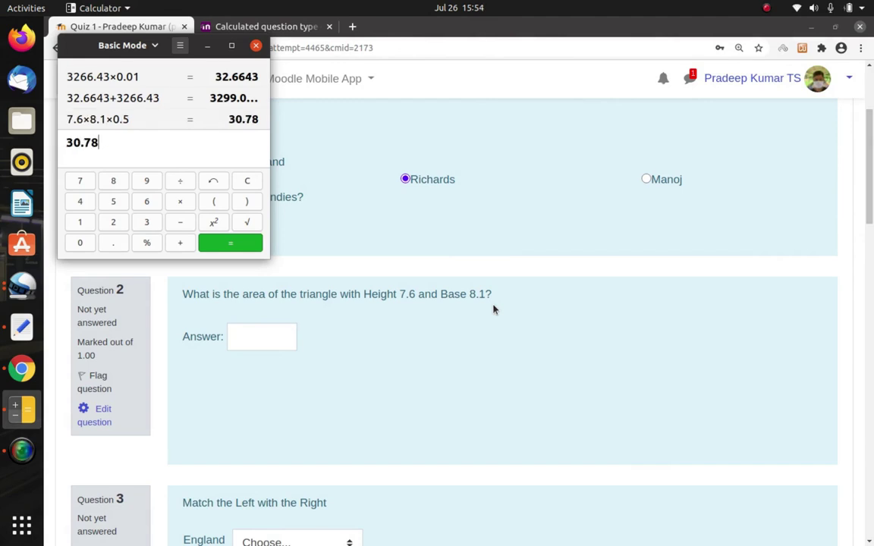
pyautogui.click(259, 336)
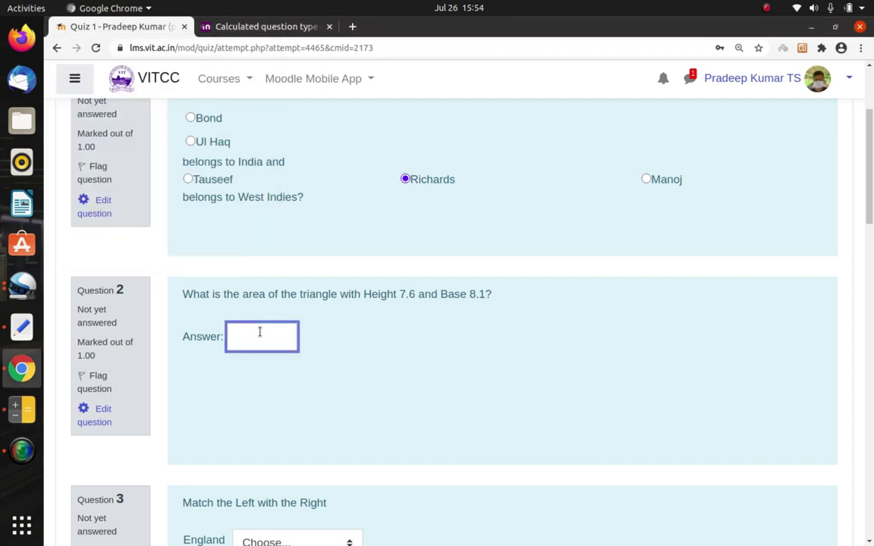
# - Answer Question 2 with 30.78 and match England to Shane Bond in Question 3
pyautogui.write('30.78')
pyautogui.scroll(-3, 335, 380)
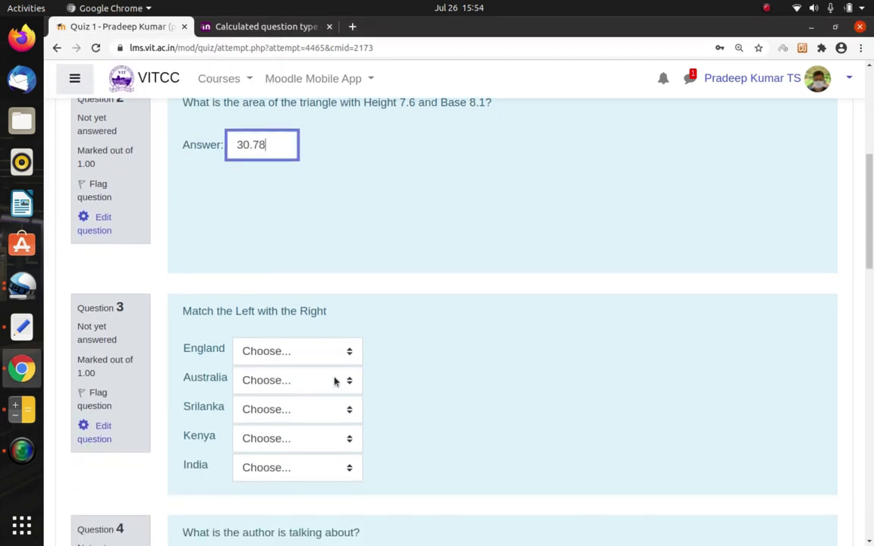
pyautogui.click(256, 358)
pyautogui.press('Down')
pyautogui.press('Down')
pyautogui.press('Down')
pyautogui.press('Down')
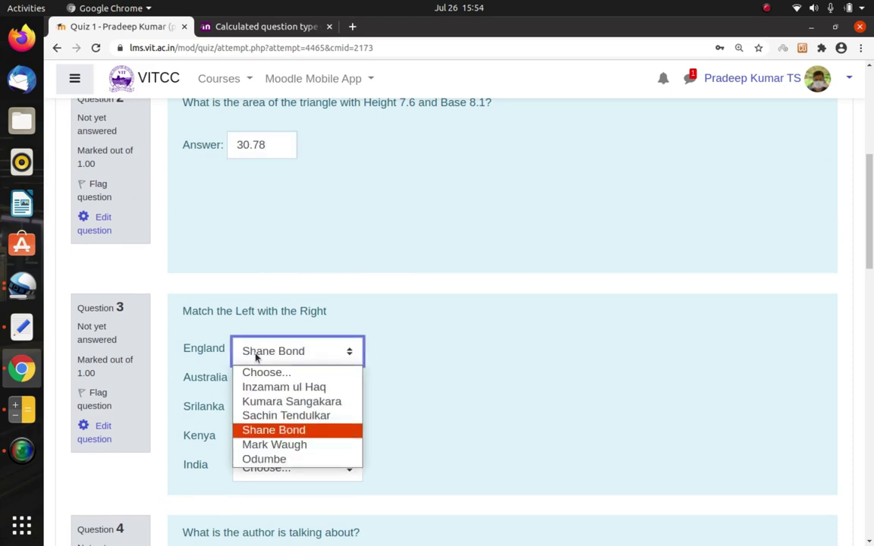
pyautogui.press('Tab')
# - Match Australia–Mark Waugh, Srilanka–Kumara Sangakara, Kenya–Odumbe and India–Sachin Tendulkar
pyautogui.press('Tab')
pyautogui.hotkey('shift', 'Tab')
pyautogui.press('Down')
pyautogui.press('Down')
pyautogui.press('Down')
pyautogui.press('Down')
pyautogui.press('Tab')
pyautogui.press('Down')
pyautogui.press('Down')
pyautogui.press('Tab')
pyautogui.press('Down')
pyautogui.press('Down')
pyautogui.press('Down')
pyautogui.press('Down')
pyautogui.press('Down')
pyautogui.press('Down')
pyautogui.press('Tab')
pyautogui.press('Down')
pyautogui.press('Down')
pyautogui.press('Down')
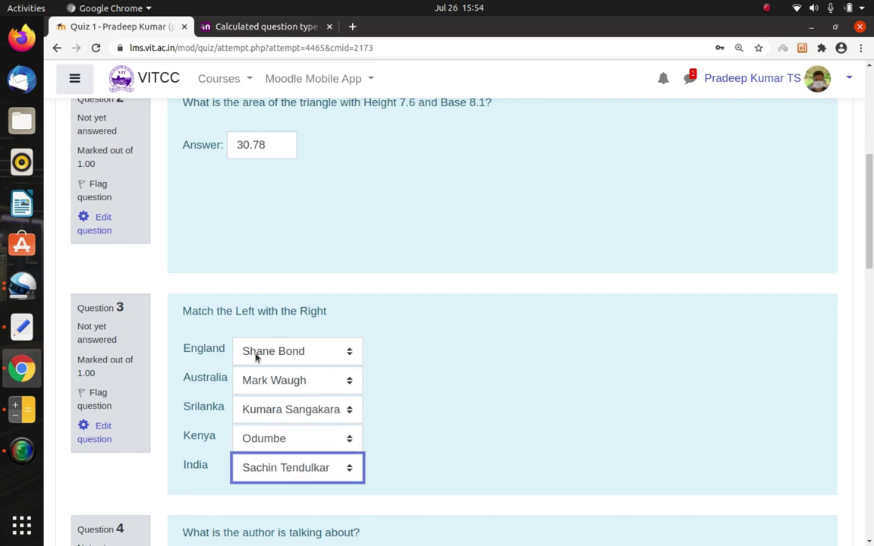
pyautogui.press('Tab')
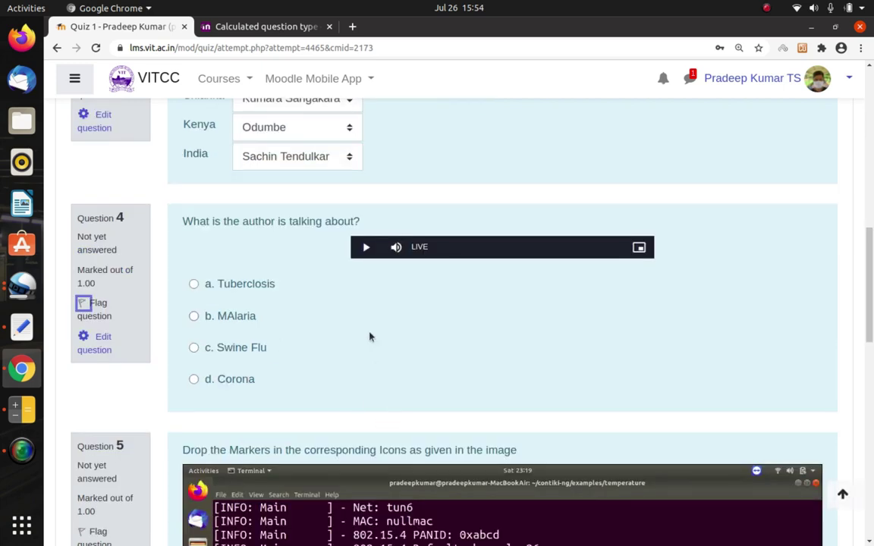
# - Play Question 4's audio with the speaker volume raised, then answer d. Corona
pyautogui.scroll(-1, 386, 343)
pyautogui.click(367, 230)
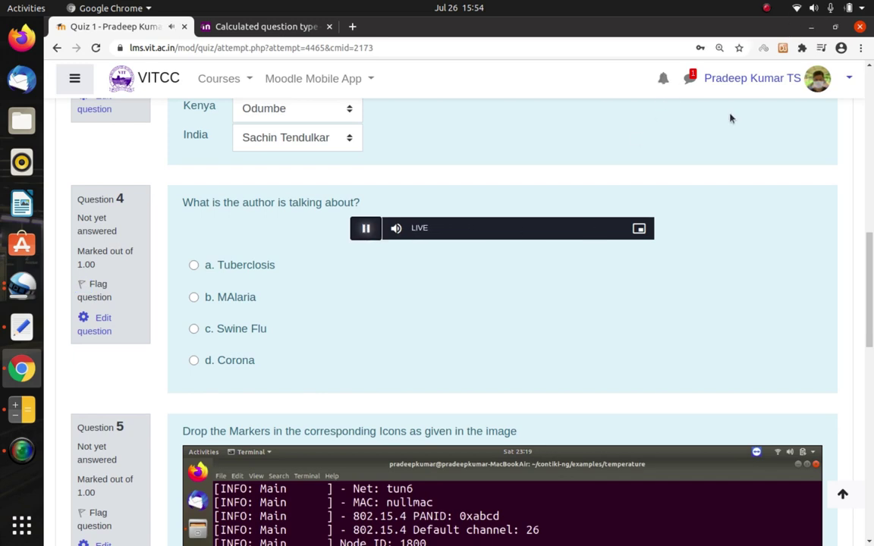
pyautogui.click(814, 12)
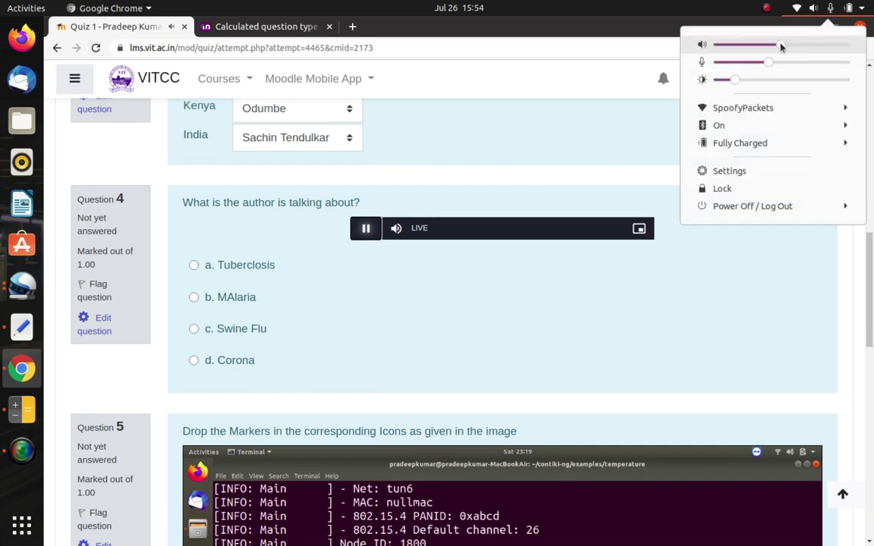
pyautogui.moveTo(780, 45); pyautogui.dragTo(798, 47)
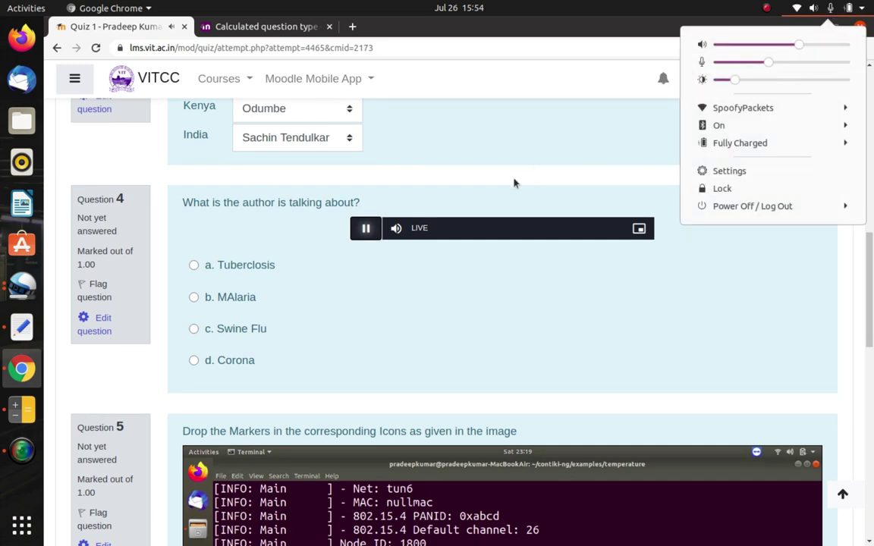
pyautogui.click(594, 72)
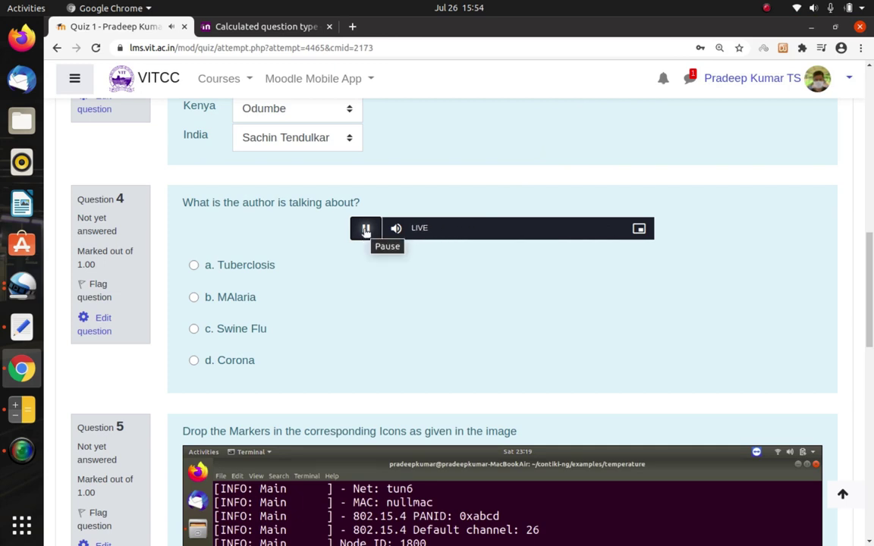
pyautogui.click(366, 229)
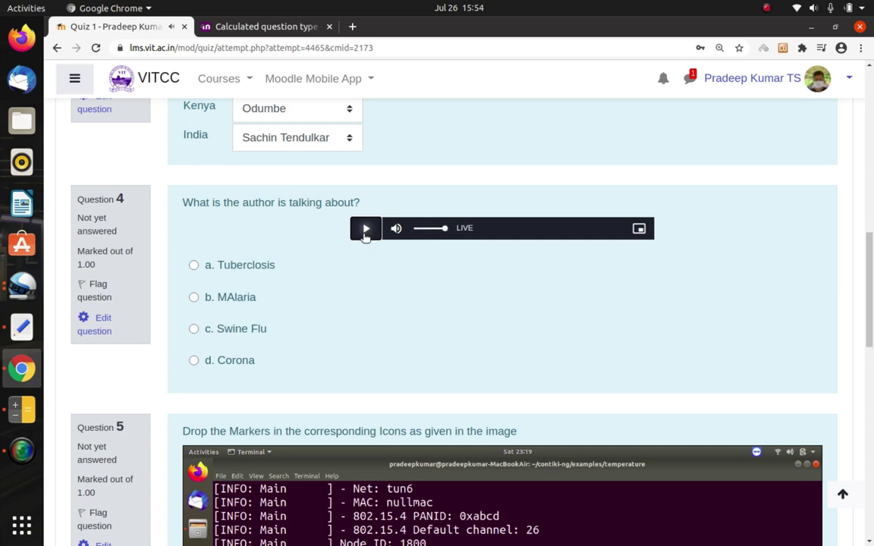
pyautogui.click(193, 361)
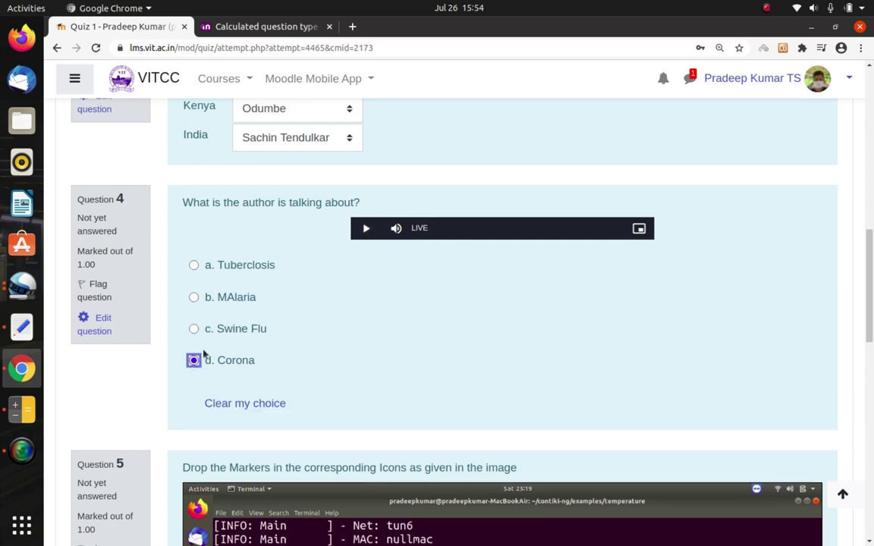
# - Drop the Terminal, Gedit, App Store, Firefox, Chrome, Folder and Libre Office labels onto their dock icons
pyautogui.scroll(-4, 344, 349)
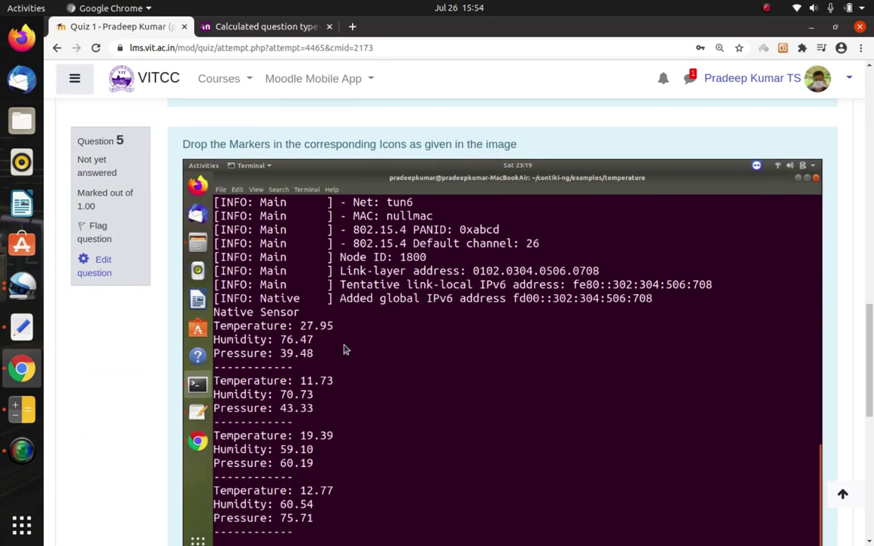
pyautogui.scroll(-2, 343, 349)
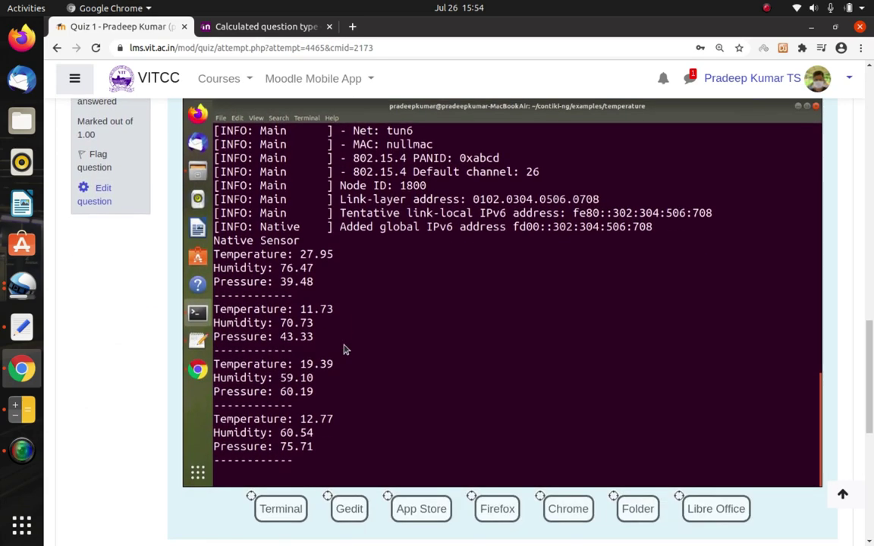
pyautogui.moveTo(274, 507); pyautogui.dragTo(205, 313)
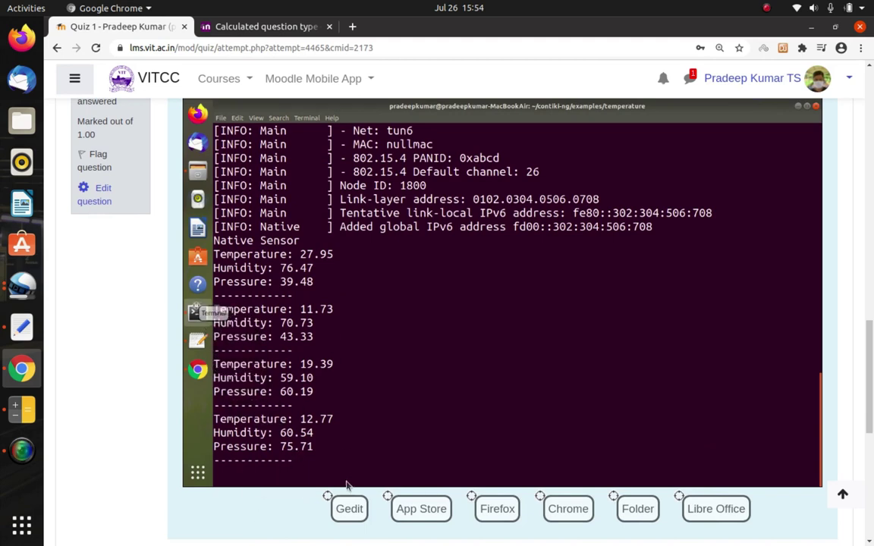
pyautogui.moveTo(343, 509); pyautogui.dragTo(216, 350)
pyautogui.moveTo(423, 507); pyautogui.dragTo(237, 263)
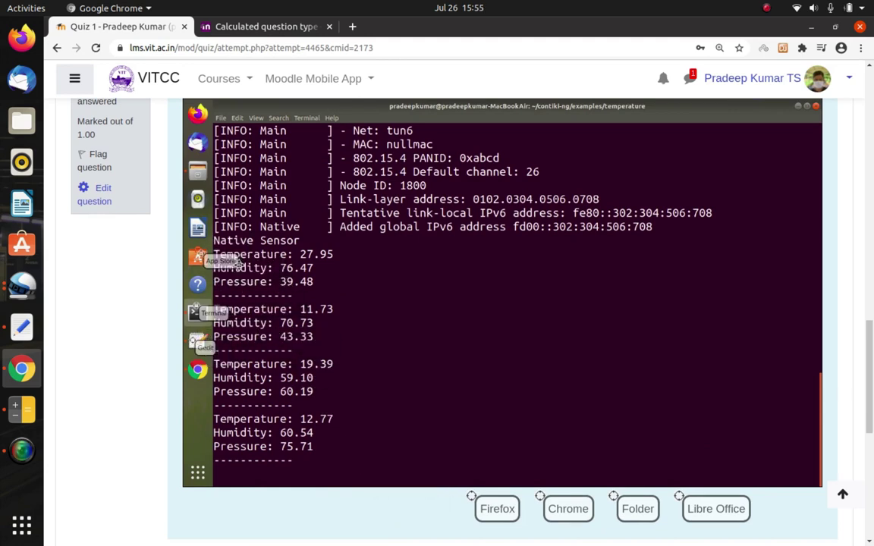
pyautogui.moveTo(499, 515); pyautogui.dragTo(225, 130)
pyautogui.moveTo(582, 504); pyautogui.dragTo(240, 185)
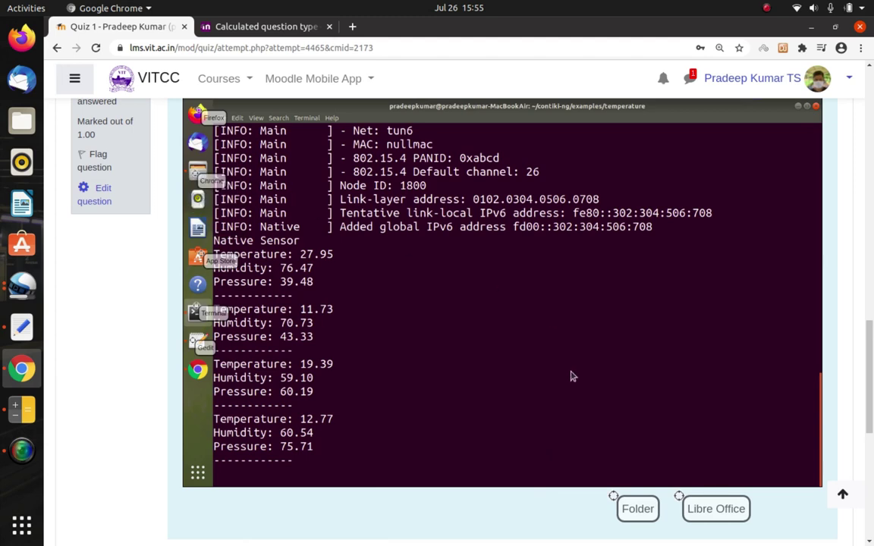
pyautogui.moveTo(640, 497); pyautogui.dragTo(224, 202)
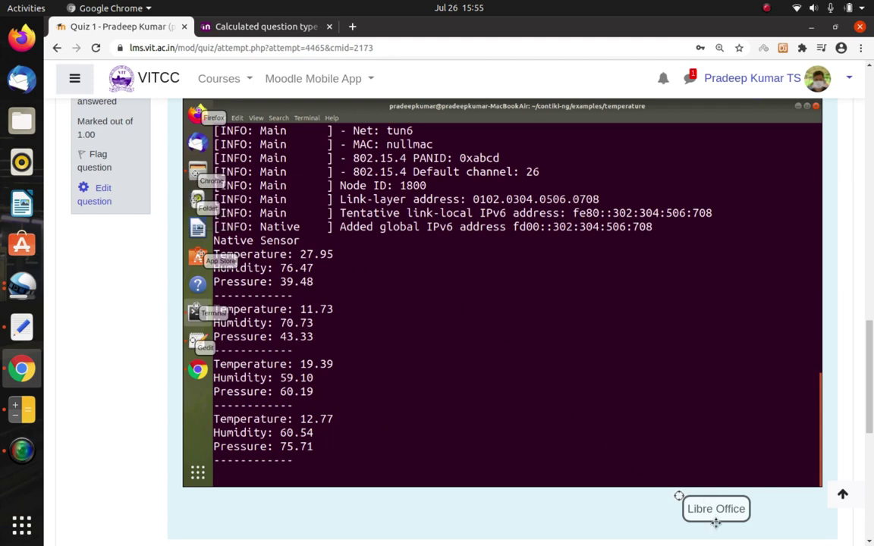
pyautogui.moveTo(716, 504); pyautogui.dragTo(242, 227)
pyautogui.moveTo(248, 193); pyautogui.dragTo(232, 238)
pyautogui.scroll(-3, 415, 360)
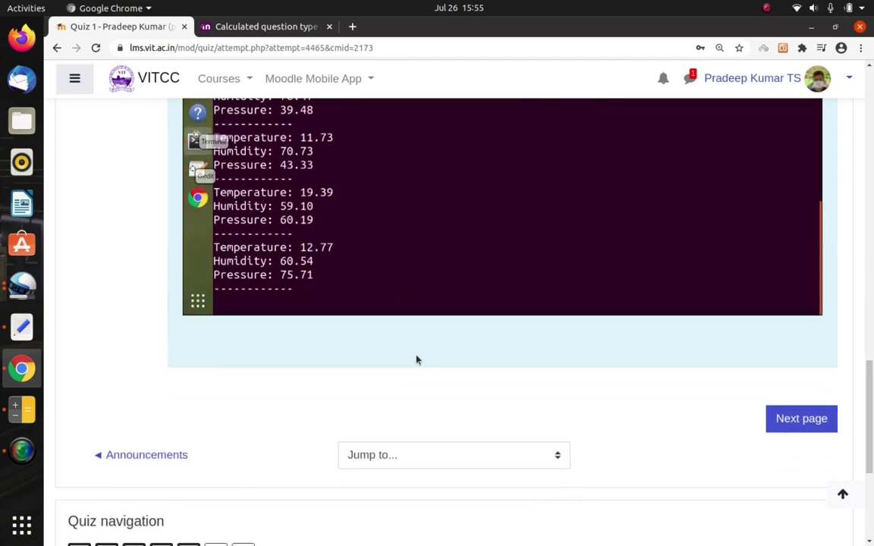
# - Answer Question 6 with 0.5*9.2*7.3, Question 7 with NewDelhi, and finish the attempt
pyautogui.click(793, 427)
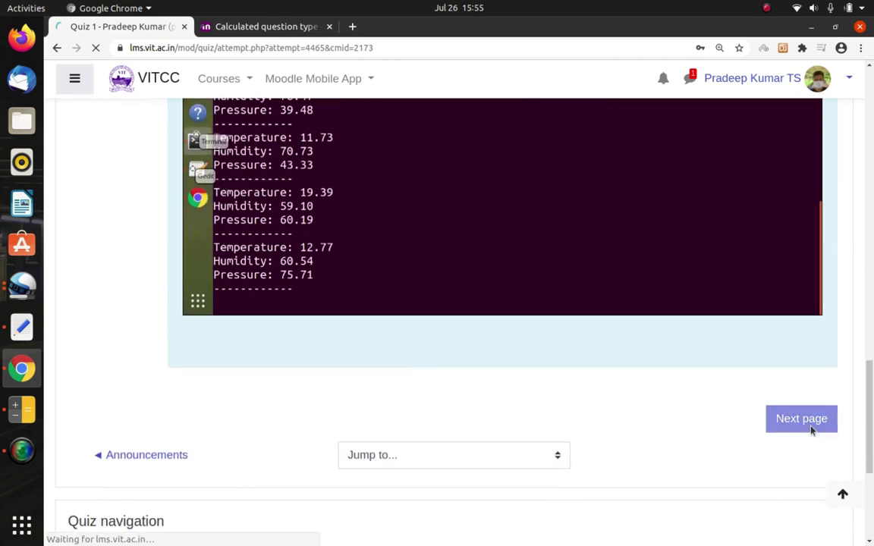
pyautogui.scroll(-1, 628, 366)
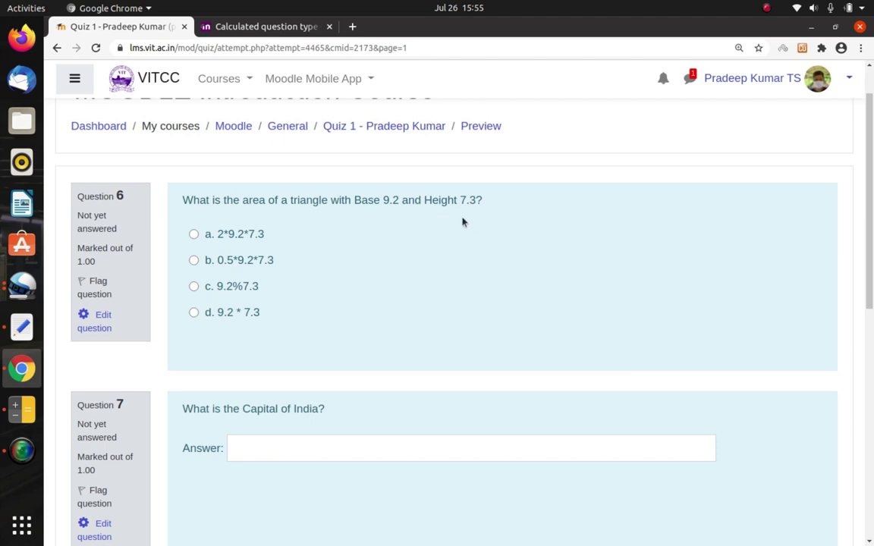
pyautogui.click(246, 266)
pyautogui.scroll(-4, 278, 325)
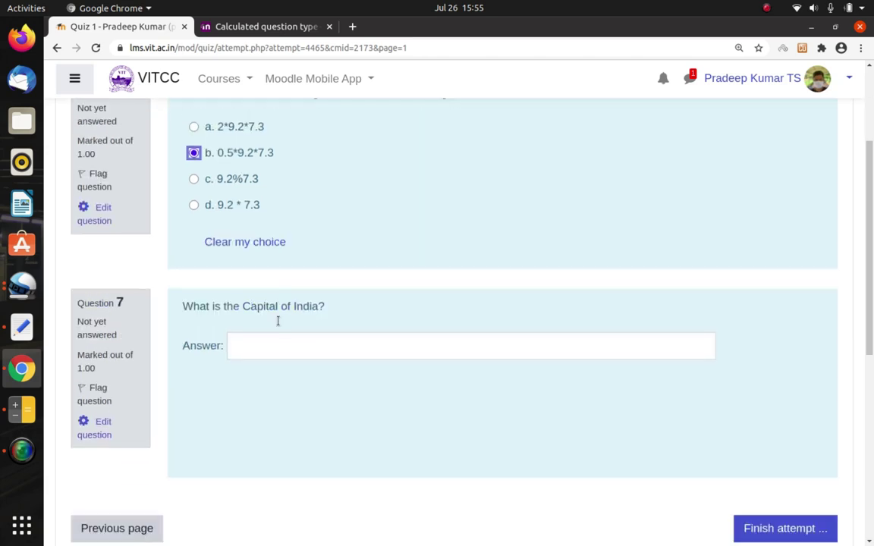
pyautogui.click(312, 291)
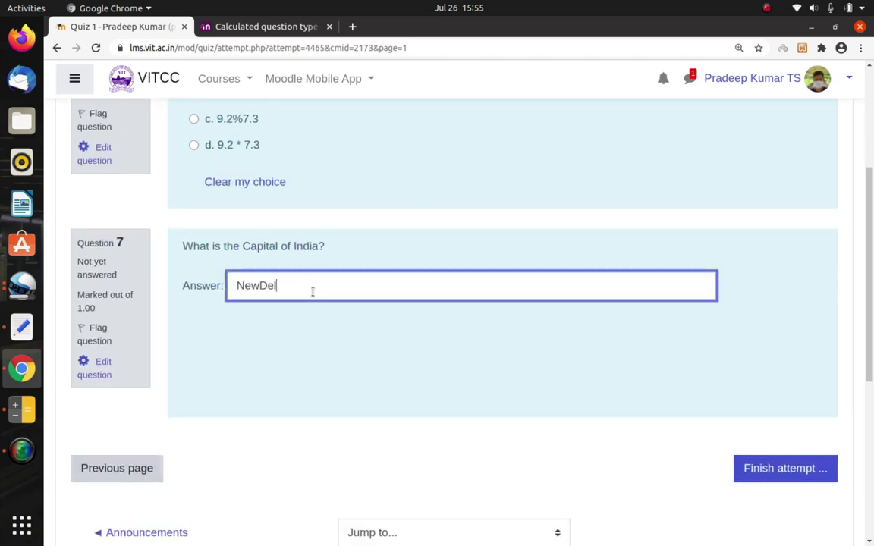
pyautogui.click(787, 468)
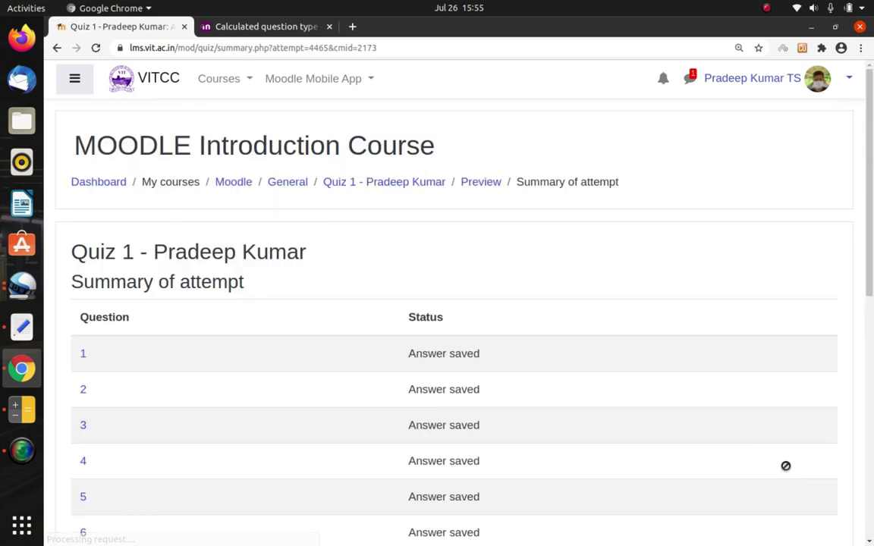
# - Submit the whole Quiz 1 attempt and confirm submitting all answers
pyautogui.scroll(-4, 785, 466)
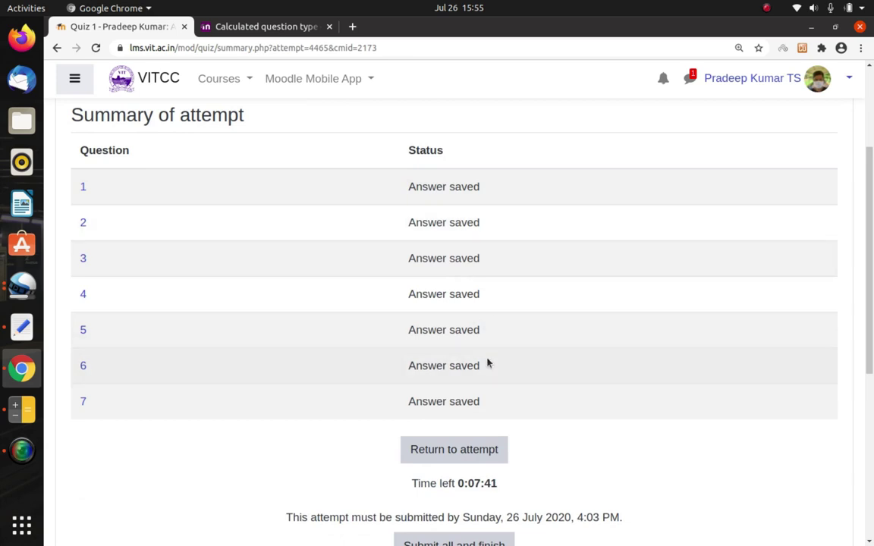
pyautogui.scroll(-3, 487, 364)
pyautogui.click(433, 418)
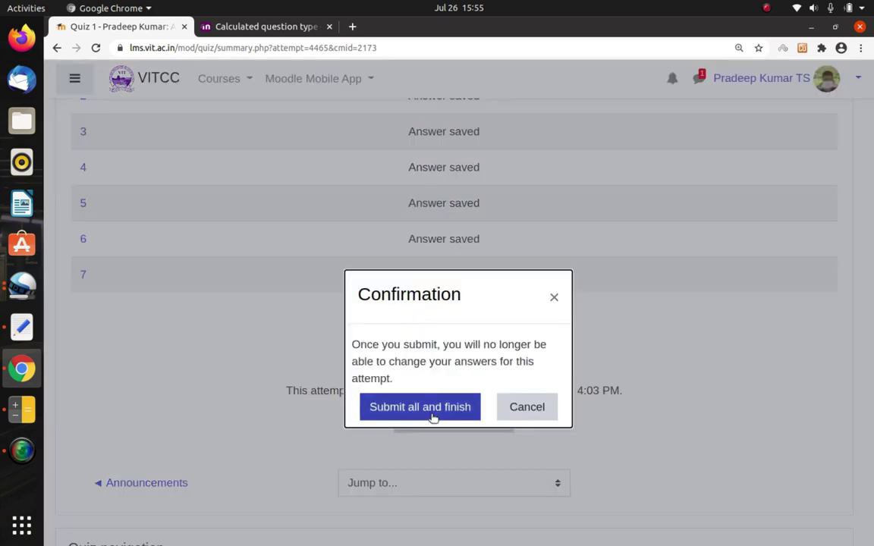
pyautogui.click(431, 415)
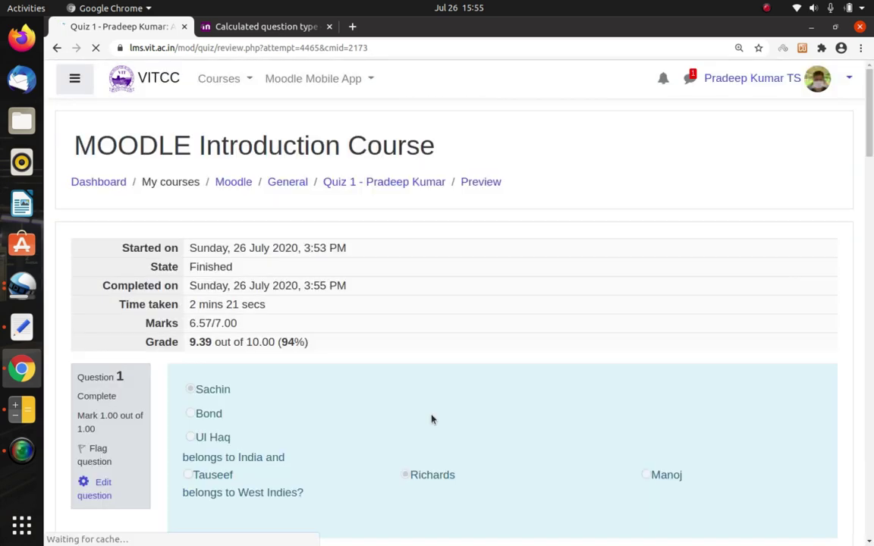
# - Look through the reviewed answers and finish the attempt review
pyautogui.scroll(-2, 433, 419)
pyautogui.scroll(-1, 433, 419)
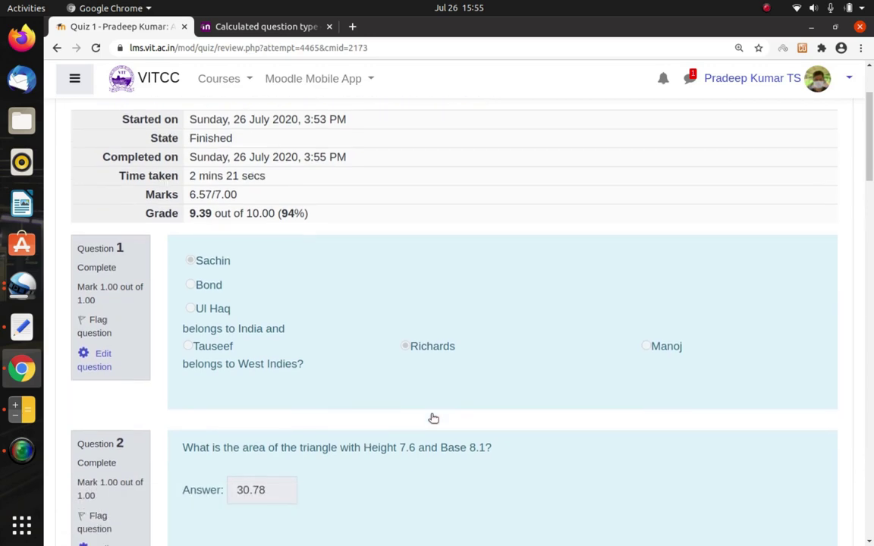
pyautogui.scroll(-1, 314, 300)
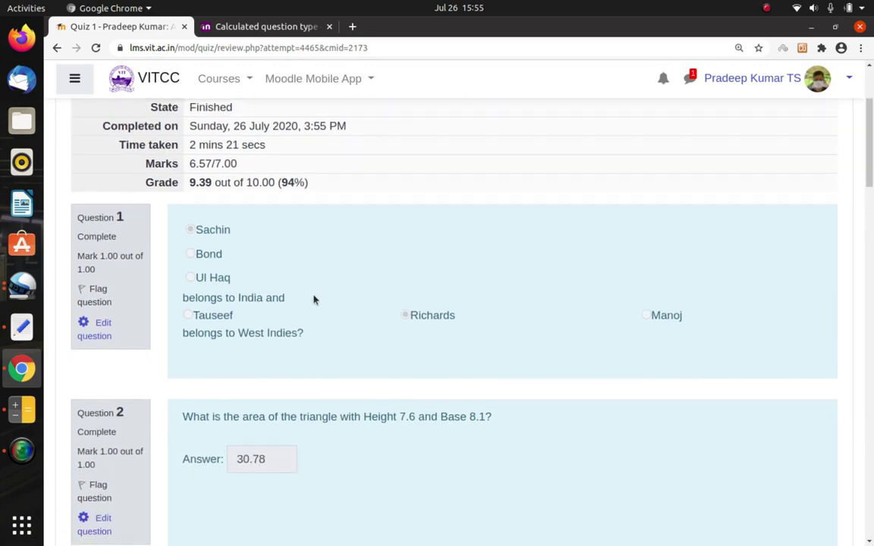
pyautogui.scroll(-3, 314, 300)
pyautogui.scroll(-5, 314, 299)
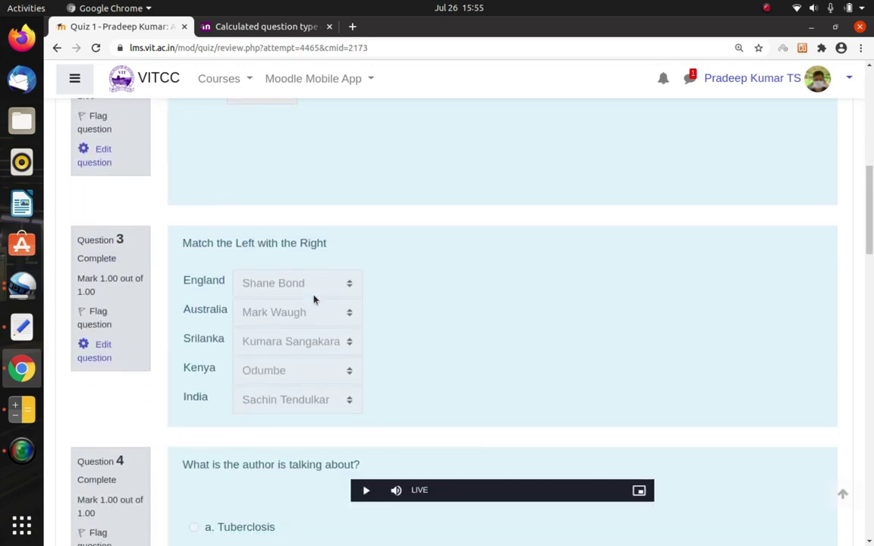
pyautogui.scroll(-5, 314, 299)
pyautogui.scroll(-6, 314, 300)
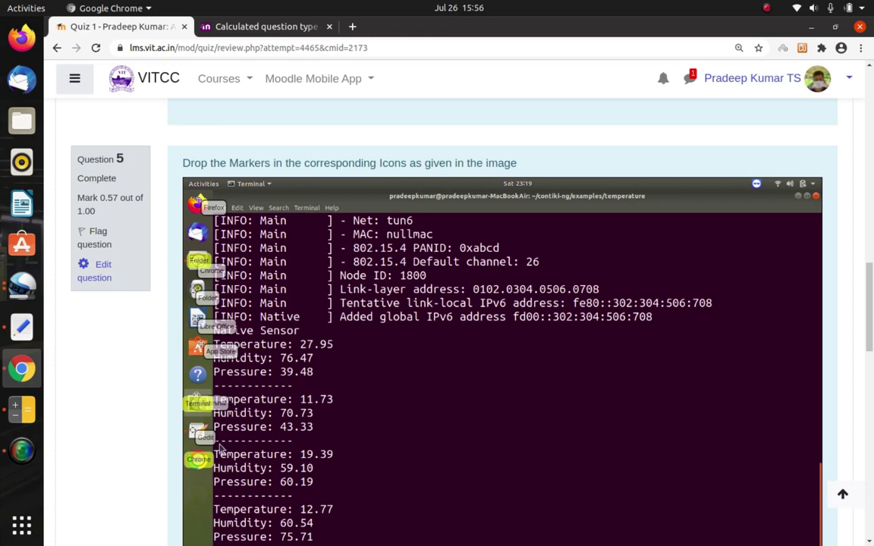
pyautogui.scroll(-4, 239, 286)
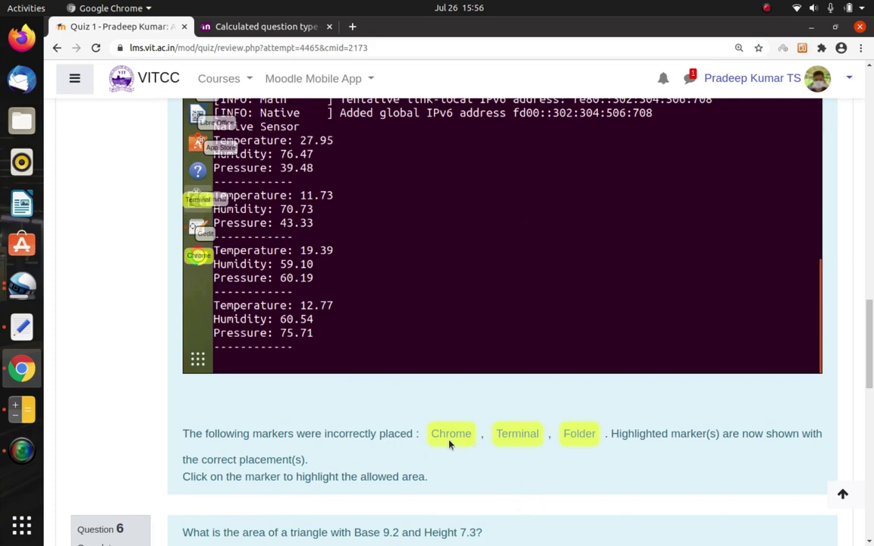
pyautogui.scroll(1, 377, 438)
pyautogui.scroll(-2, 377, 438)
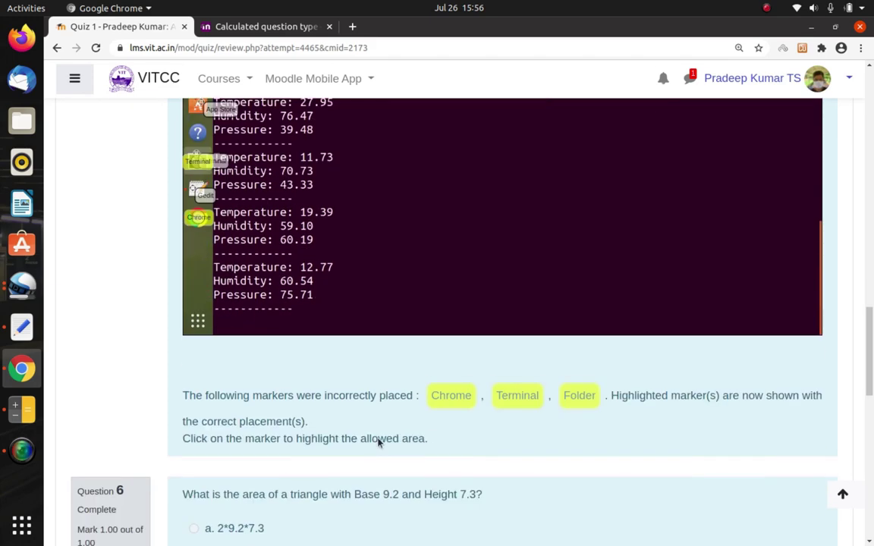
pyautogui.scroll(2, 377, 438)
pyautogui.scroll(-2, 379, 443)
pyautogui.scroll(4, 380, 443)
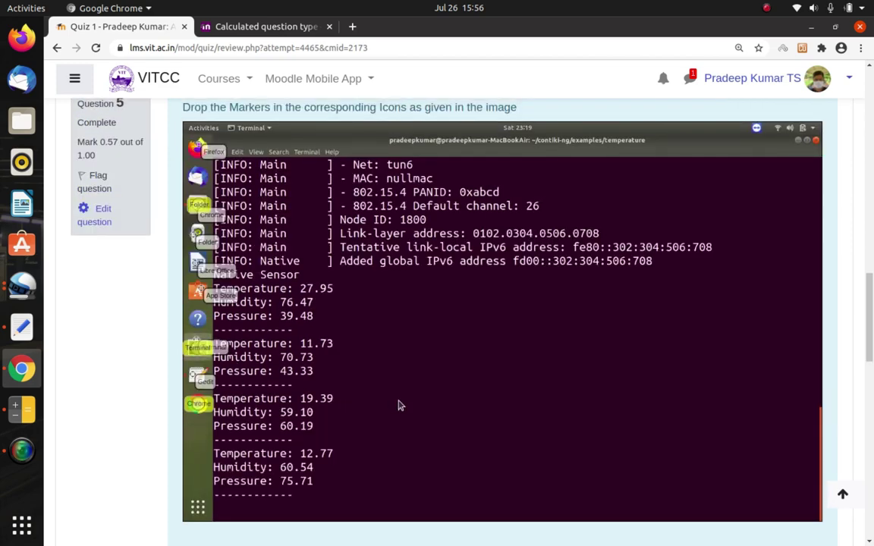
pyautogui.scroll(-5, 398, 406)
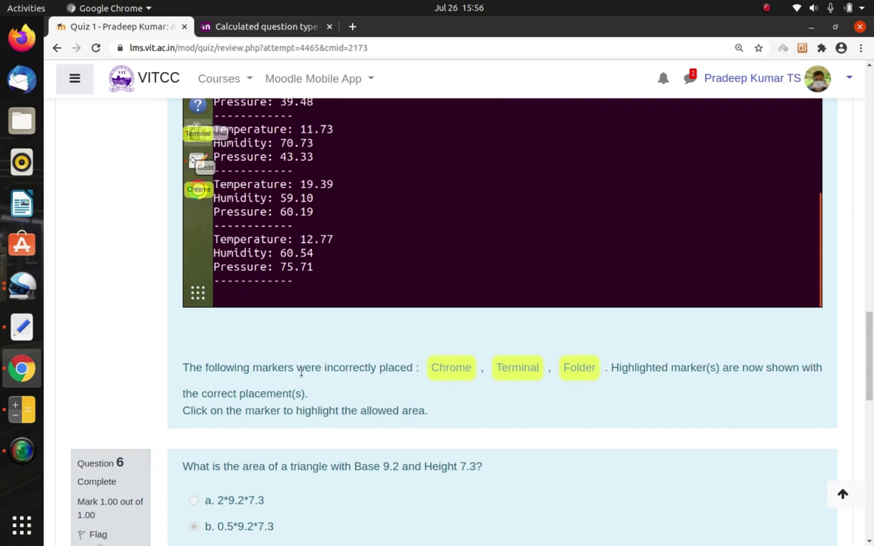
pyautogui.scroll(-10, 419, 390)
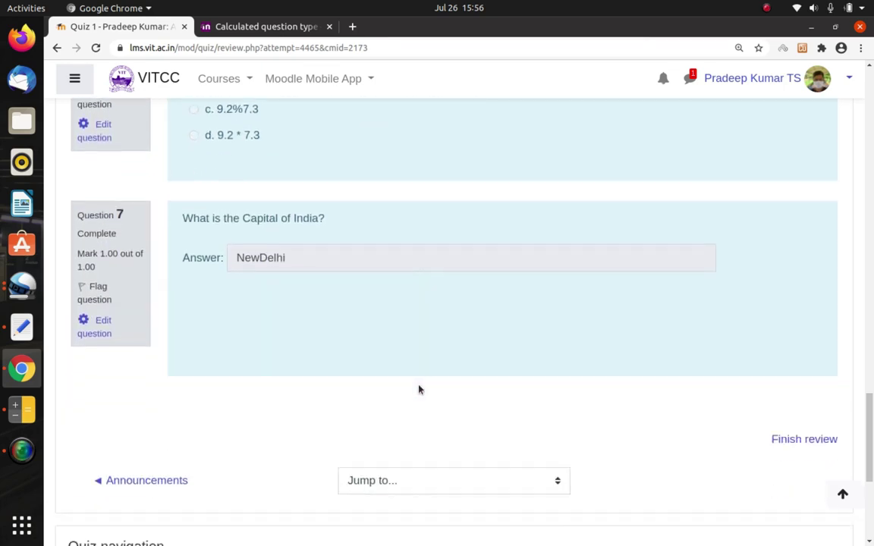
pyautogui.scroll(-5, 419, 389)
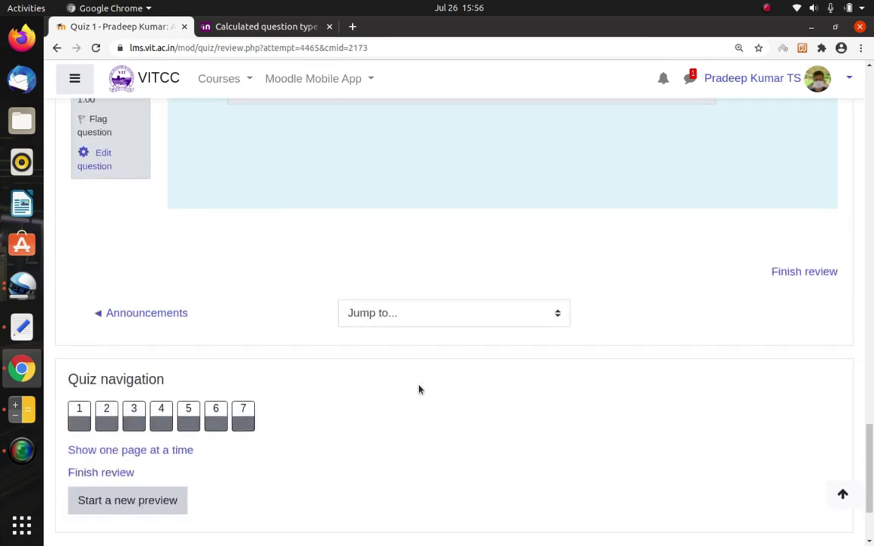
pyautogui.click(797, 275)
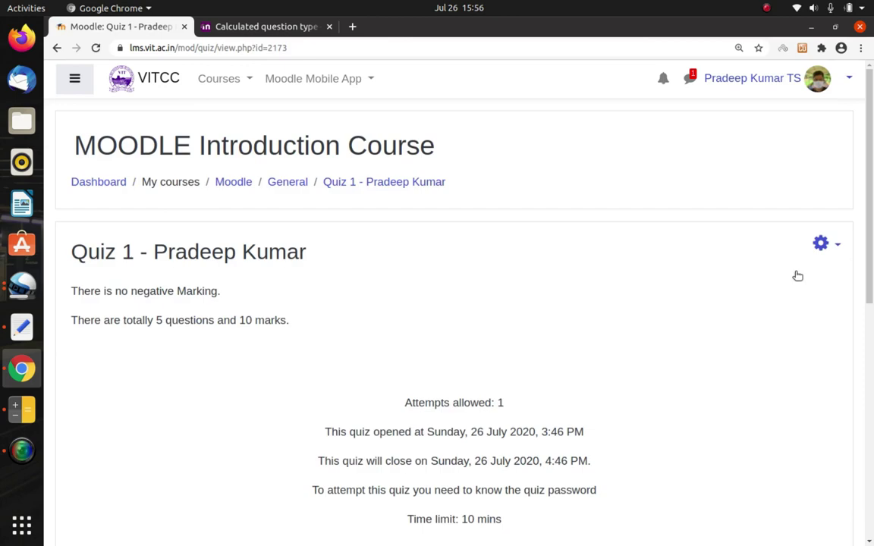
# - Highlight the 9.39/10.00 final grade and return to the MOODLE Introduction Course page
pyautogui.scroll(-8, 797, 276)
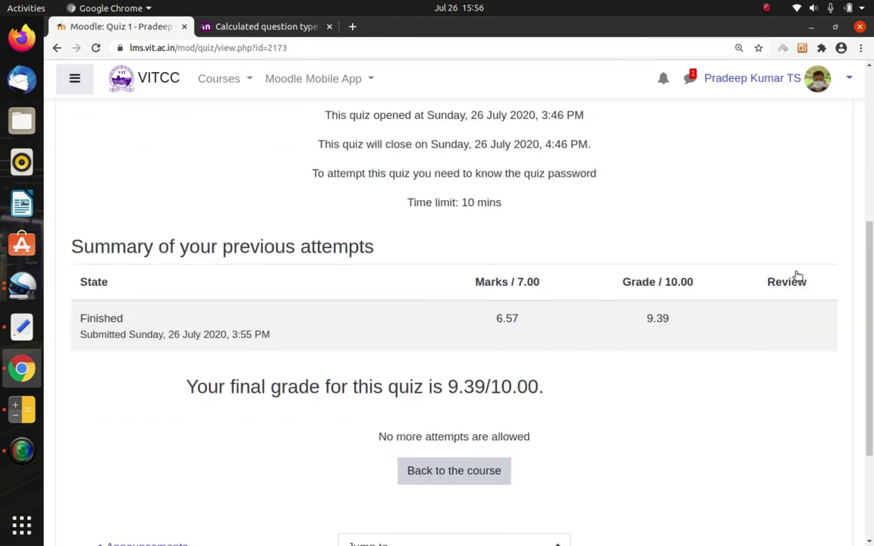
pyautogui.doubleClick(665, 318)
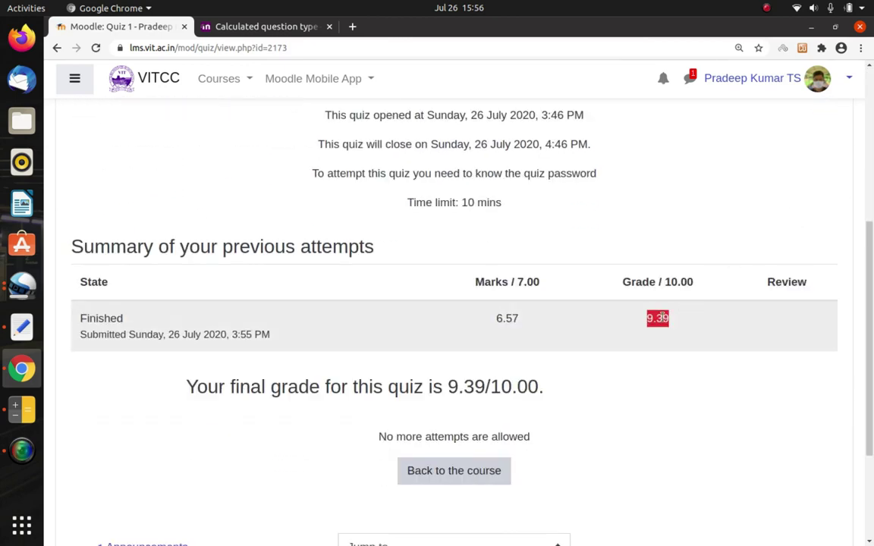
pyautogui.click(481, 464)
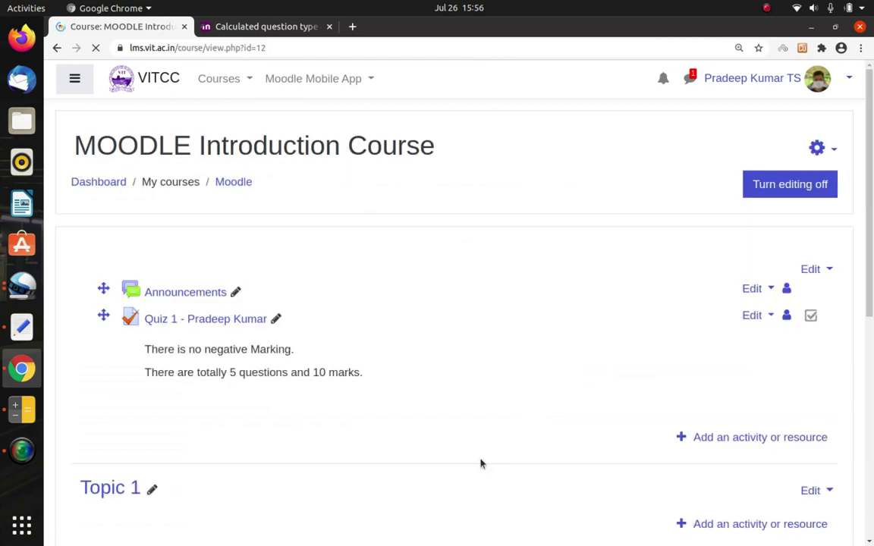
# - Go via the Dashboard to the Internet of Things(CSE3009) course
pyautogui.click(236, 183)
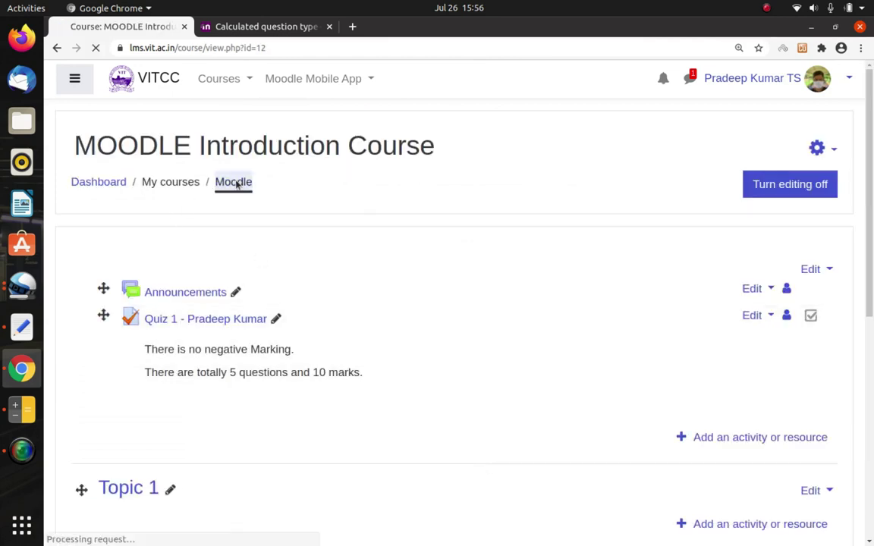
pyautogui.click(151, 87)
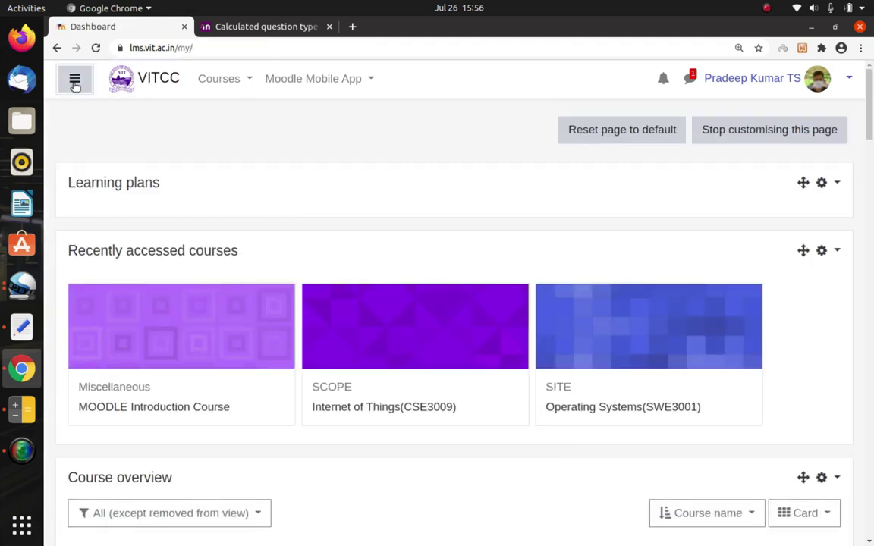
pyautogui.click(75, 85)
pyautogui.click(655, 408)
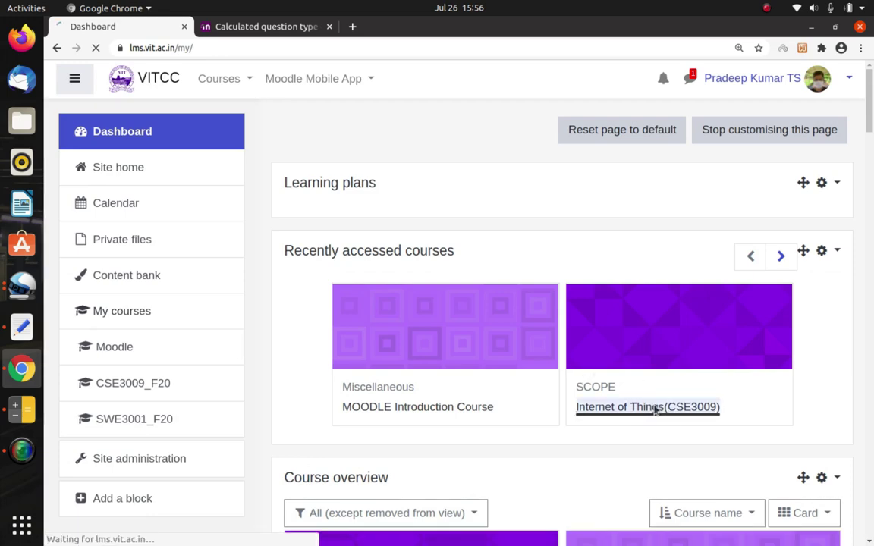
# - Open Quiz 1 and its results report of all 58 attempts
pyautogui.scroll(-3, 509, 355)
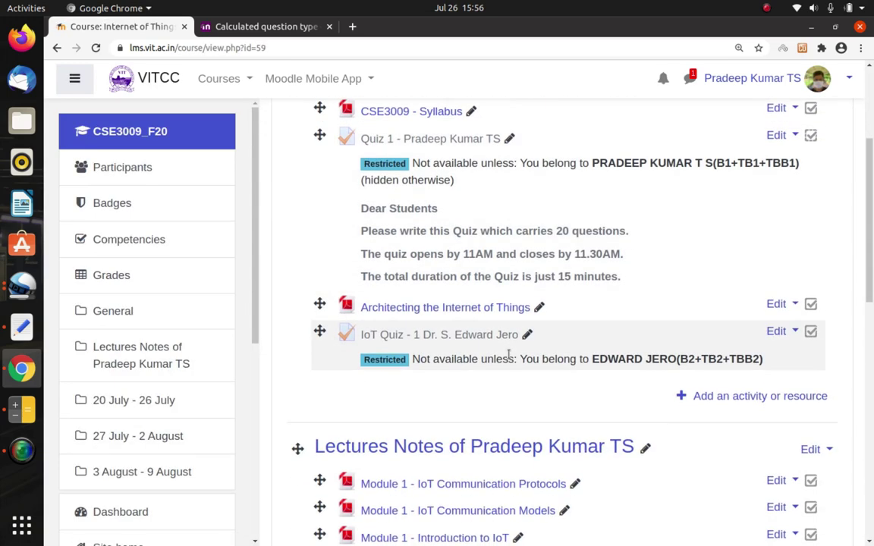
pyautogui.click(452, 139)
pyautogui.click(74, 78)
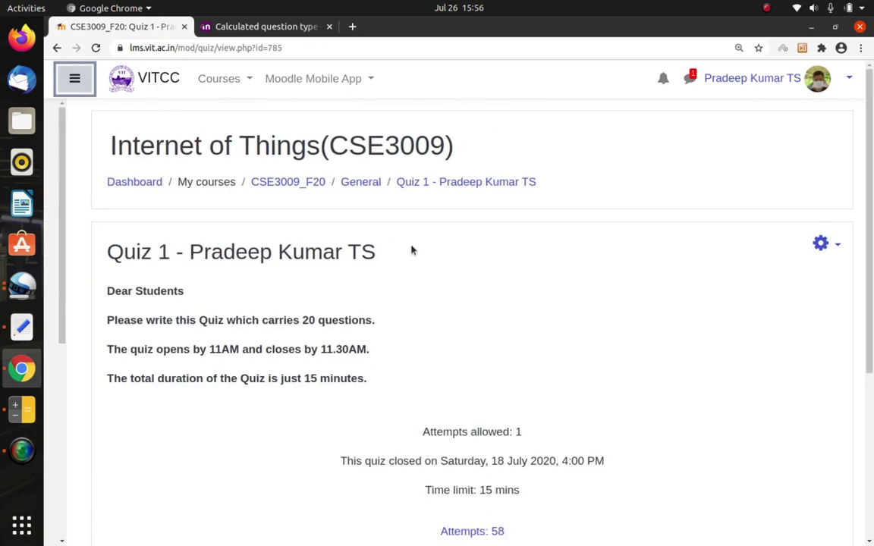
pyautogui.scroll(-3, 412, 249)
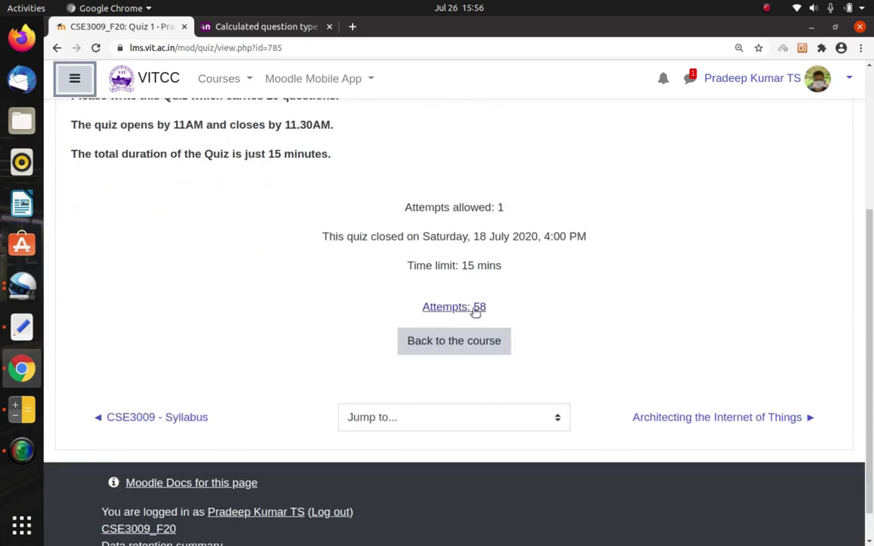
pyautogui.click(477, 309)
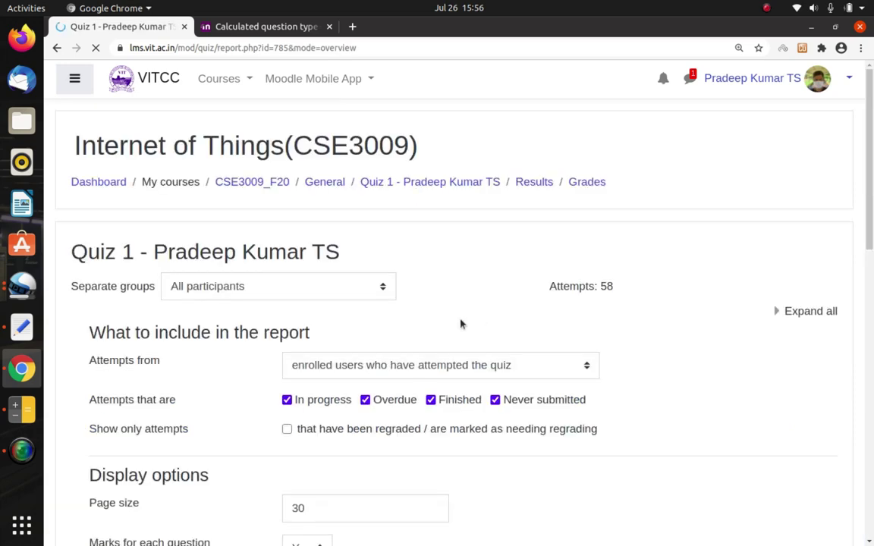
pyautogui.scroll(-5, 528, 355)
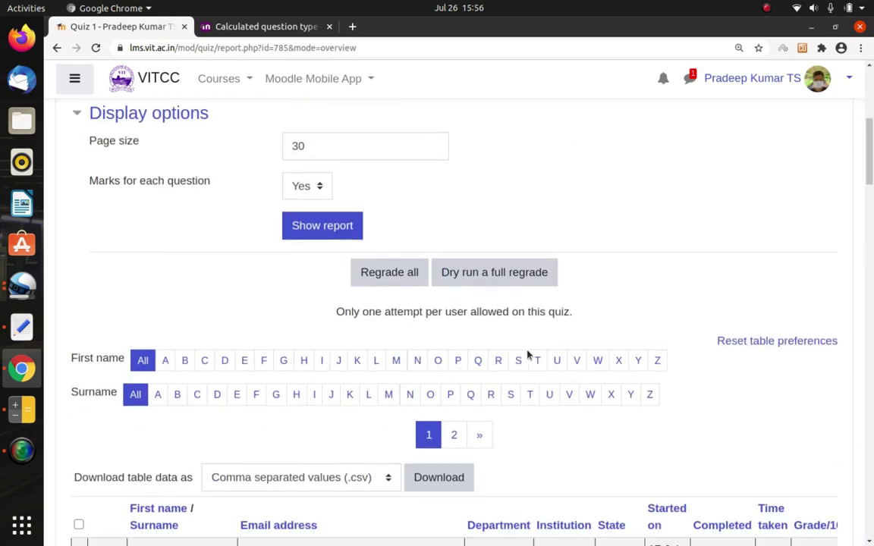
pyautogui.scroll(-1, 269, 409)
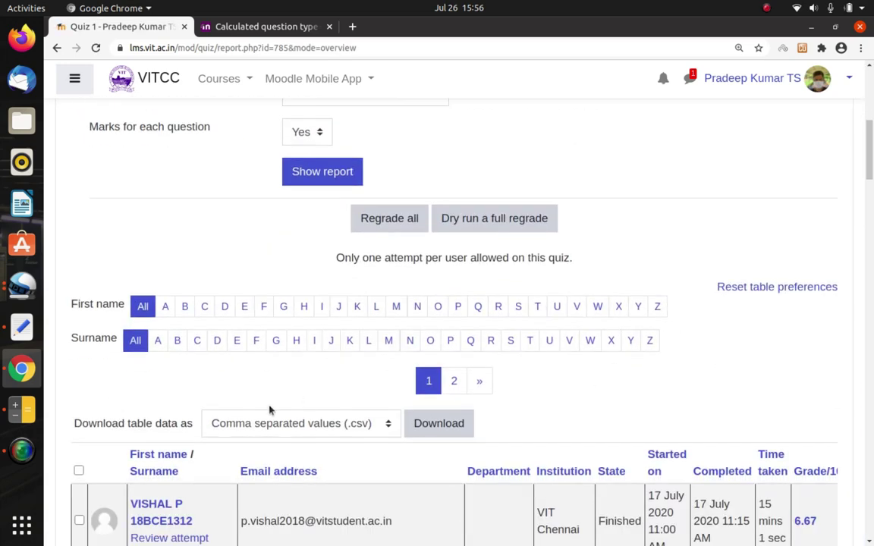
pyautogui.click(232, 424)
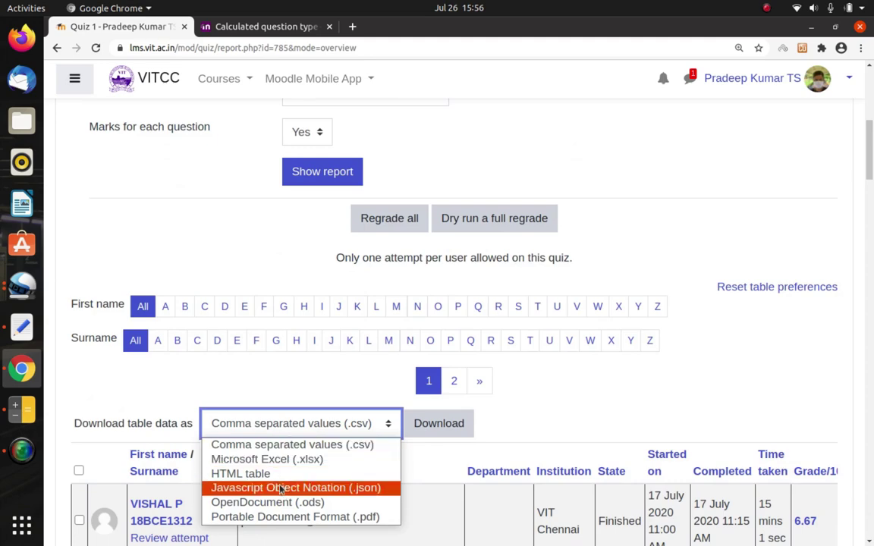
pyautogui.click(287, 399)
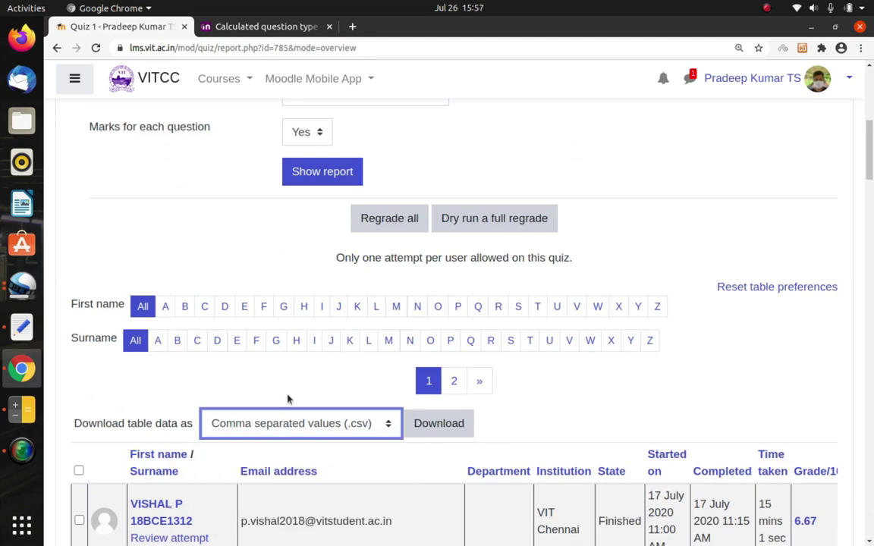
pyautogui.hotkey('ctrl', '+')
pyautogui.hotkey('ctrl', '+')
pyautogui.hotkey('ctrl', '+')
pyautogui.hotkey('ctrl', '+')
pyautogui.hotkey('ctrl', '+')
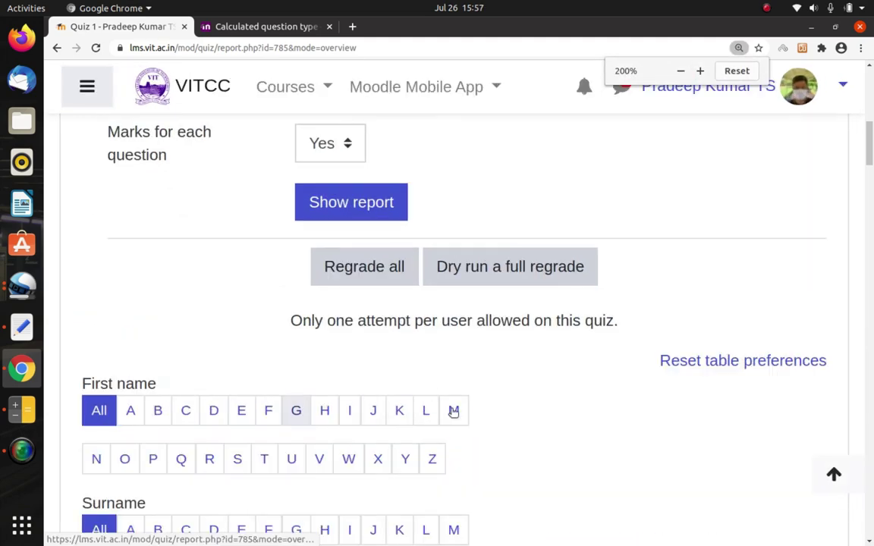
pyautogui.scroll(-10, 452, 411)
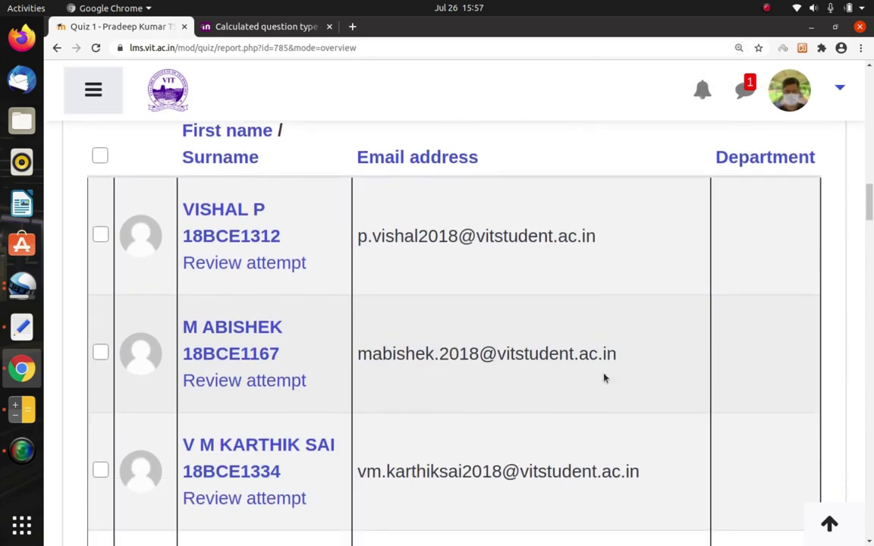
pyautogui.hscroll(10, 605, 378)
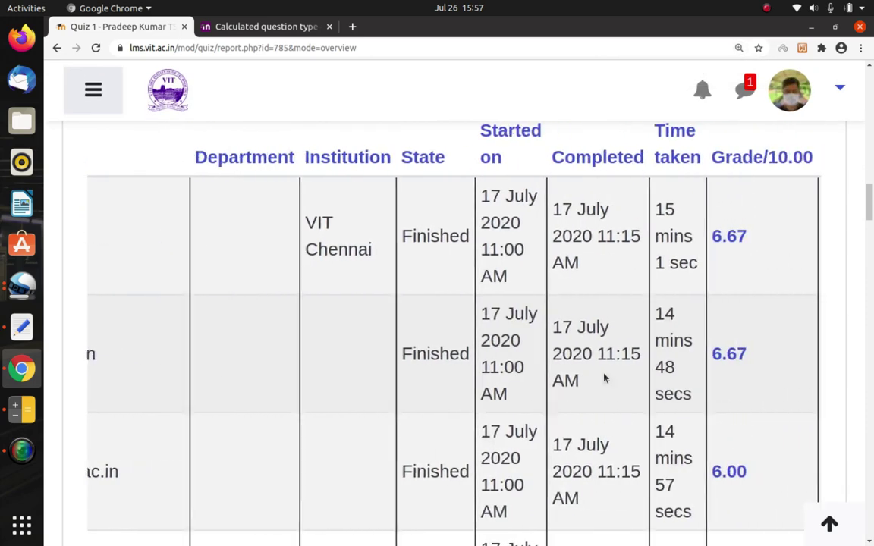
pyautogui.hscroll(-3, 605, 378)
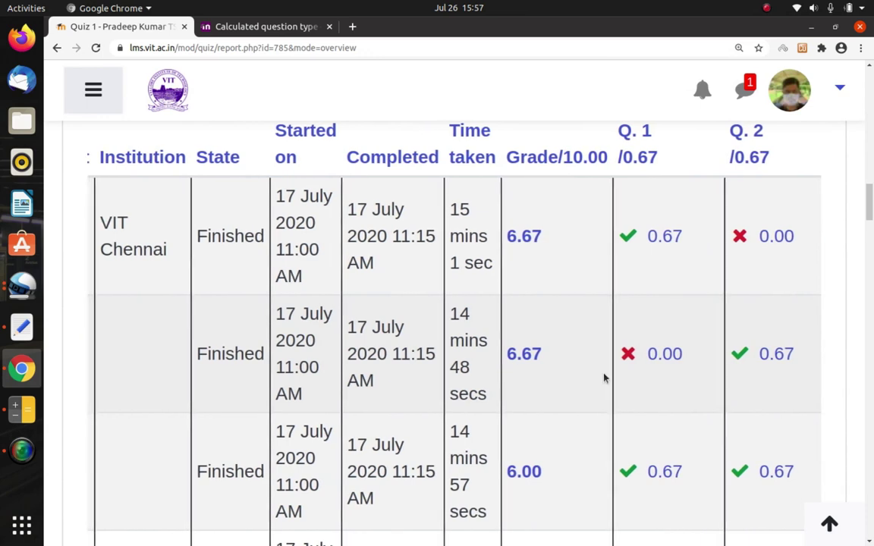
pyautogui.scroll(-1, 604, 377)
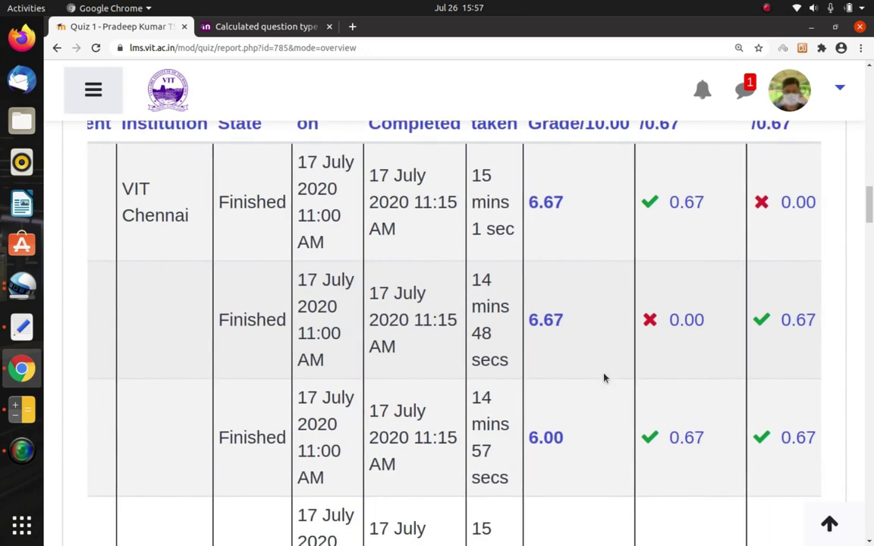
pyautogui.scroll(2, 605, 378)
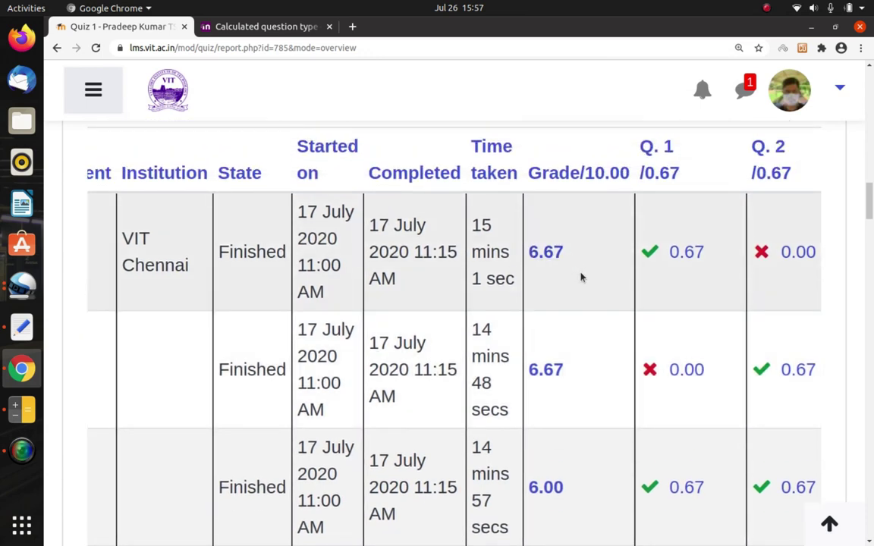
pyautogui.hscroll(10, 581, 277)
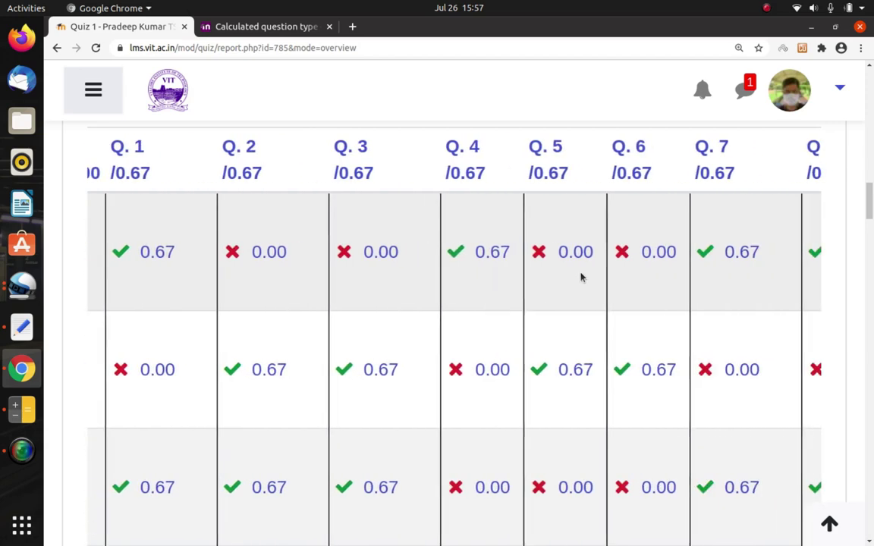
pyautogui.hscroll(3, 581, 277)
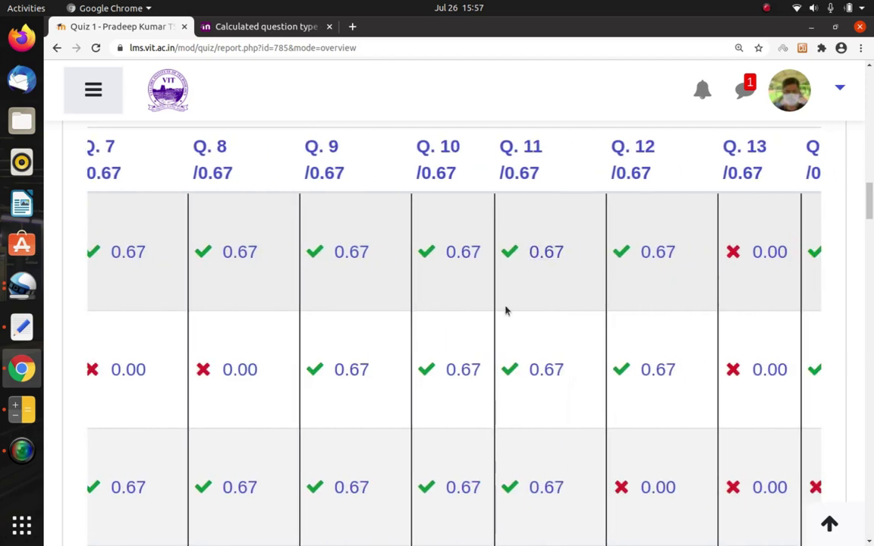
pyautogui.hscroll(-10, 505, 310)
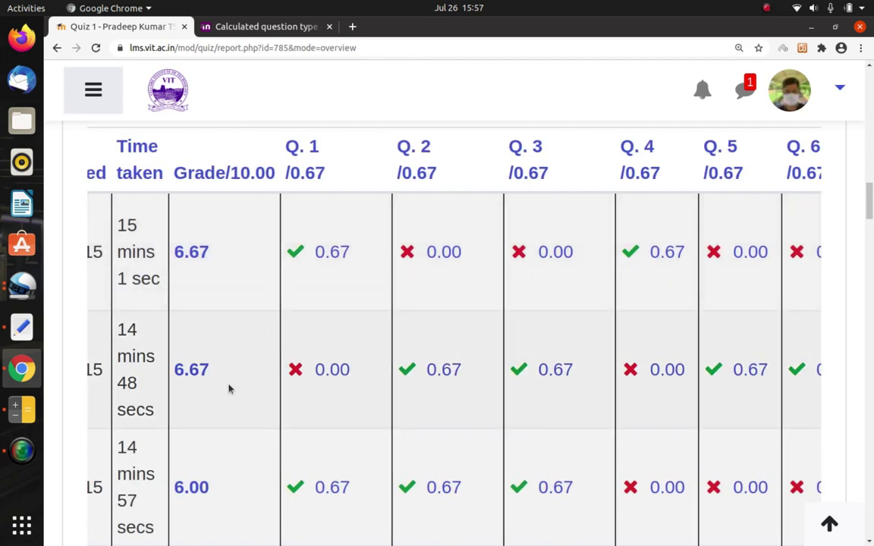
pyautogui.scroll(-14, 229, 389)
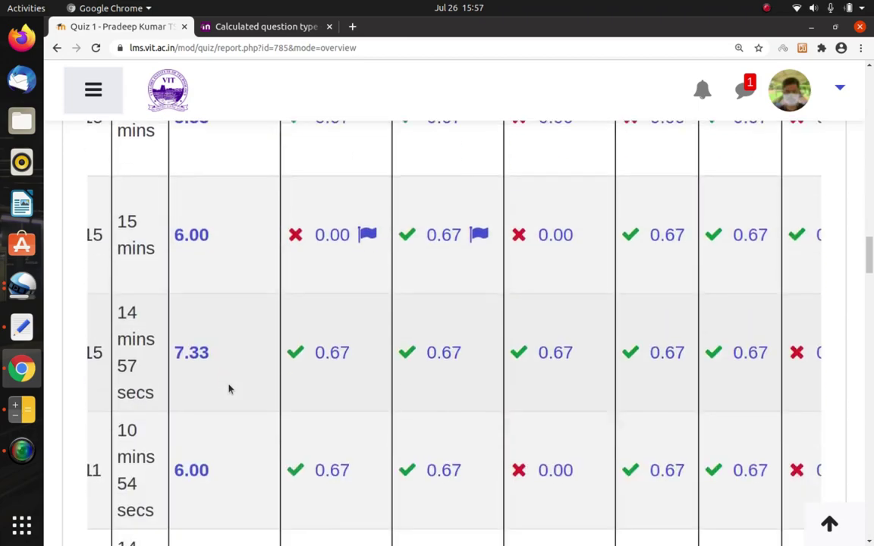
pyautogui.scroll(-15, 229, 389)
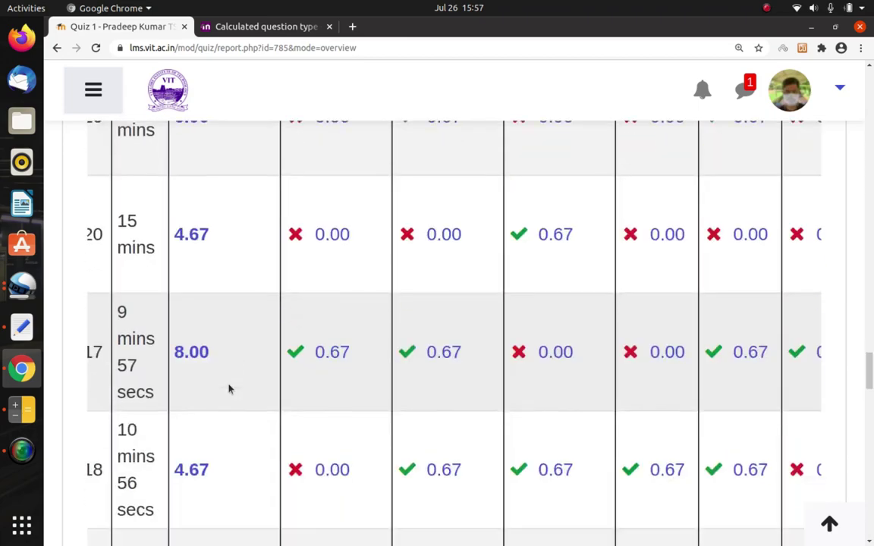
pyautogui.scroll(-20, 229, 389)
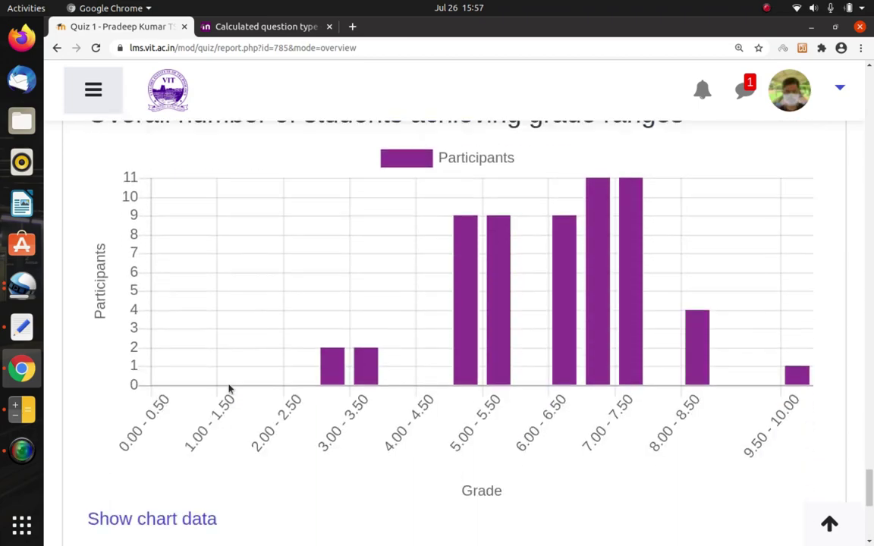
pyautogui.scroll(6, 229, 389)
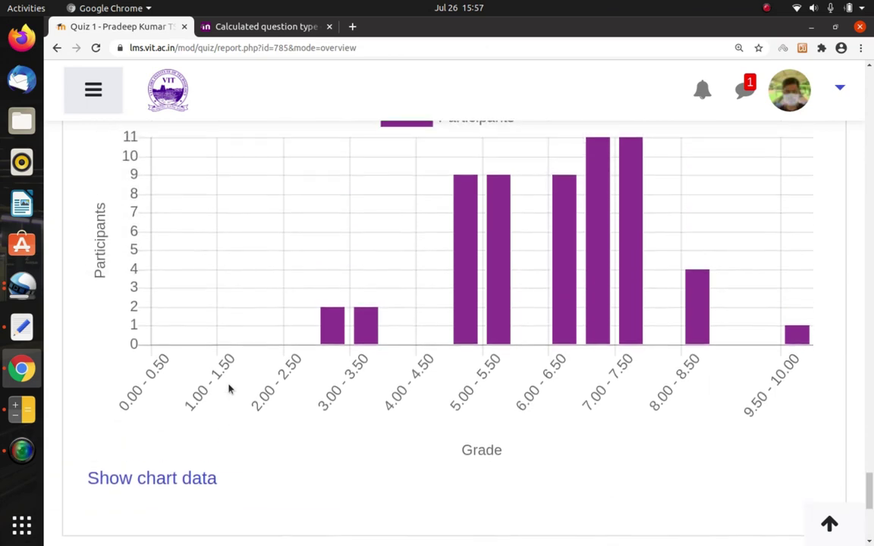
pyautogui.scroll(1, 229, 389)
pyautogui.moveTo(792, 394)
pyautogui.moveTo(705, 354)
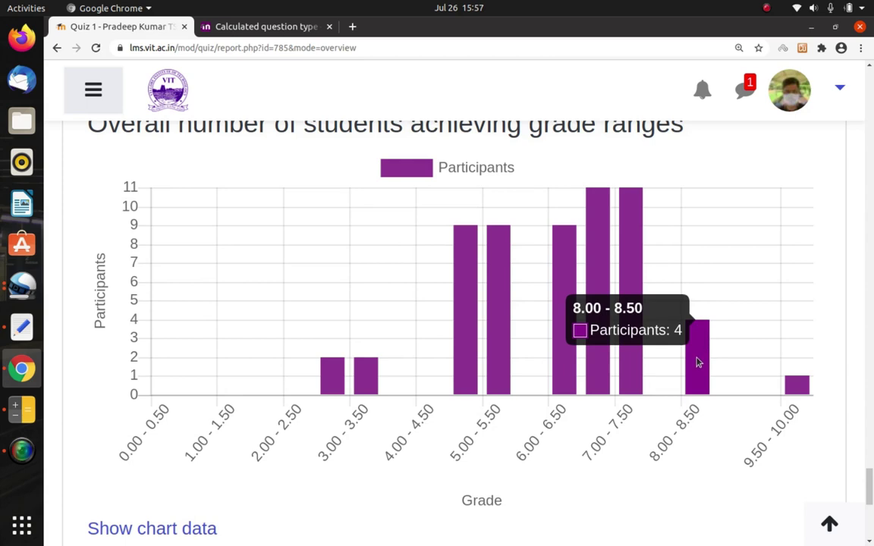
pyautogui.moveTo(626, 360)
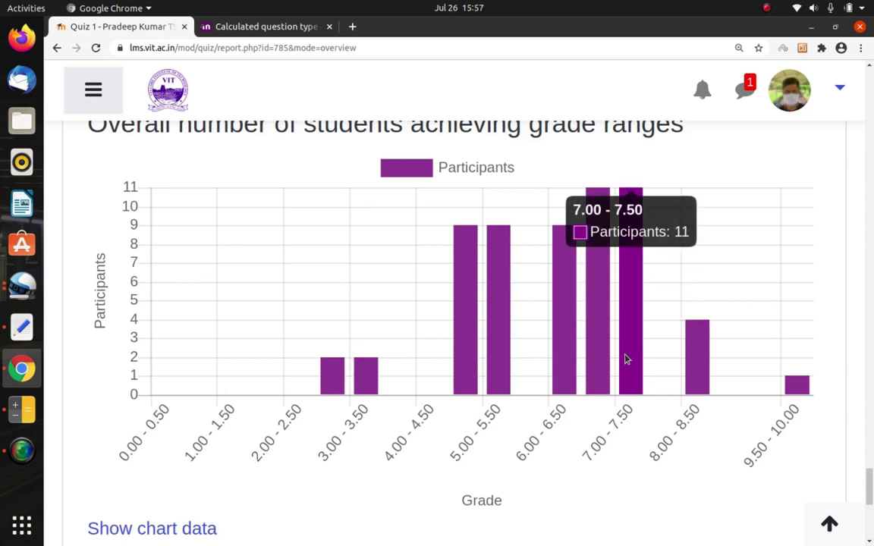
pyautogui.moveTo(598, 361)
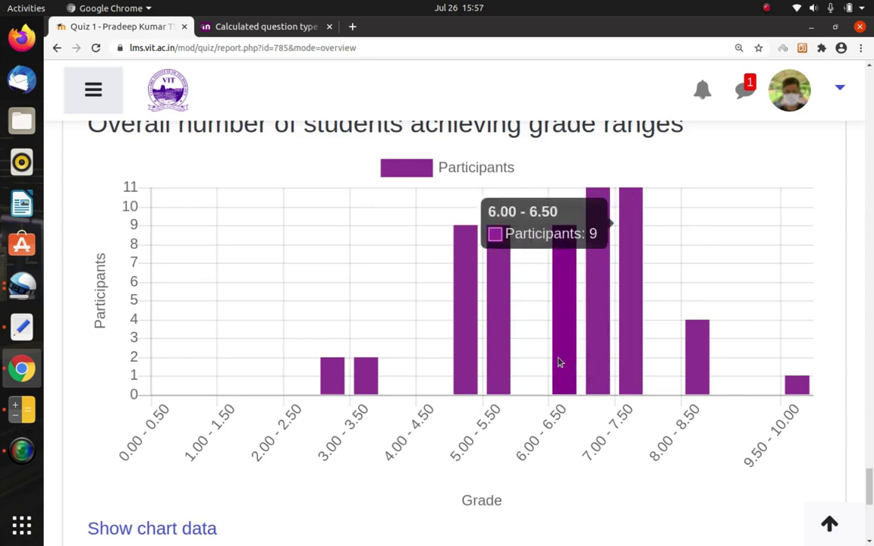
pyautogui.moveTo(332, 377)
pyautogui.scroll(2, 332, 377)
pyautogui.scroll(-2, 332, 376)
pyautogui.scroll(4, 331, 377)
pyautogui.scroll(3, 331, 377)
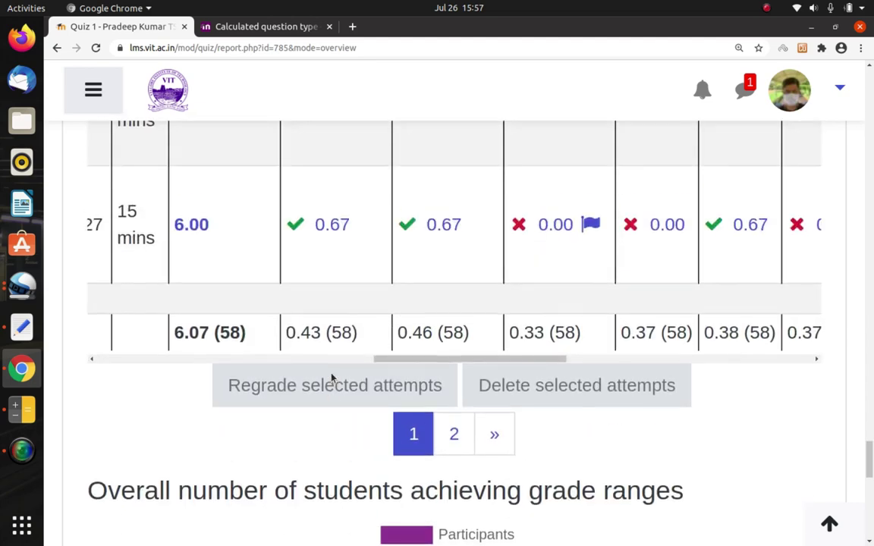
pyautogui.scroll(-3, 331, 377)
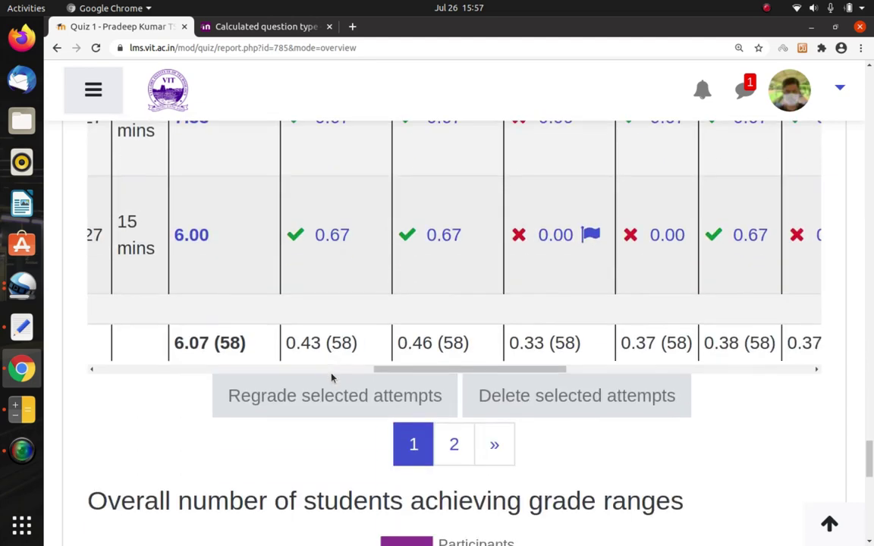
pyautogui.click(146, 372)
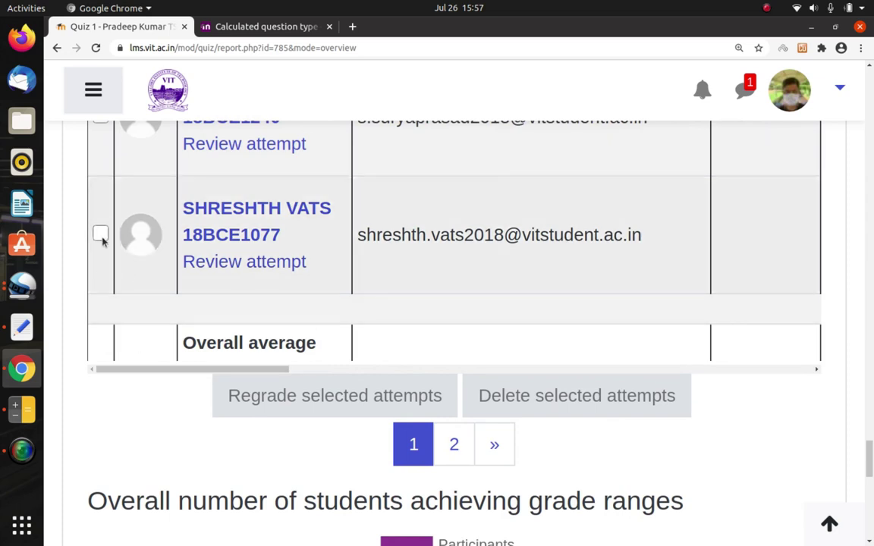
pyautogui.click(101, 234)
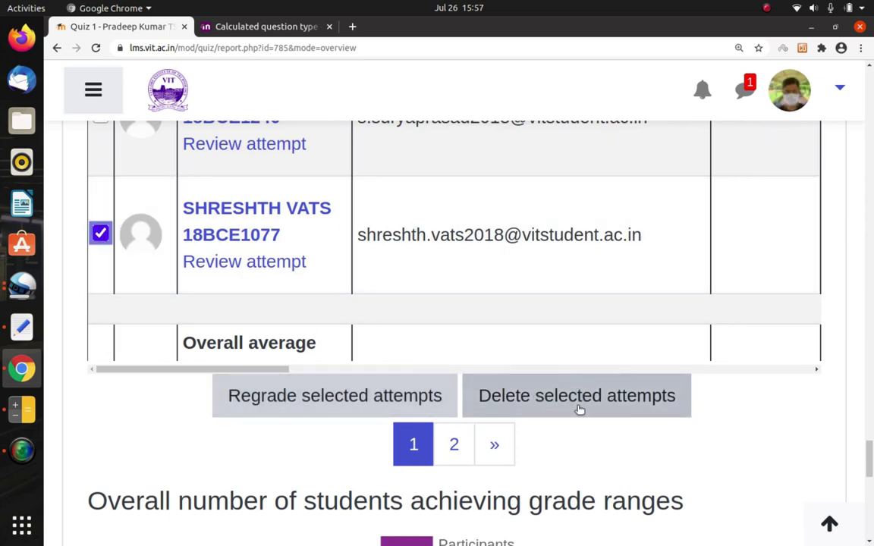
pyautogui.click(100, 234)
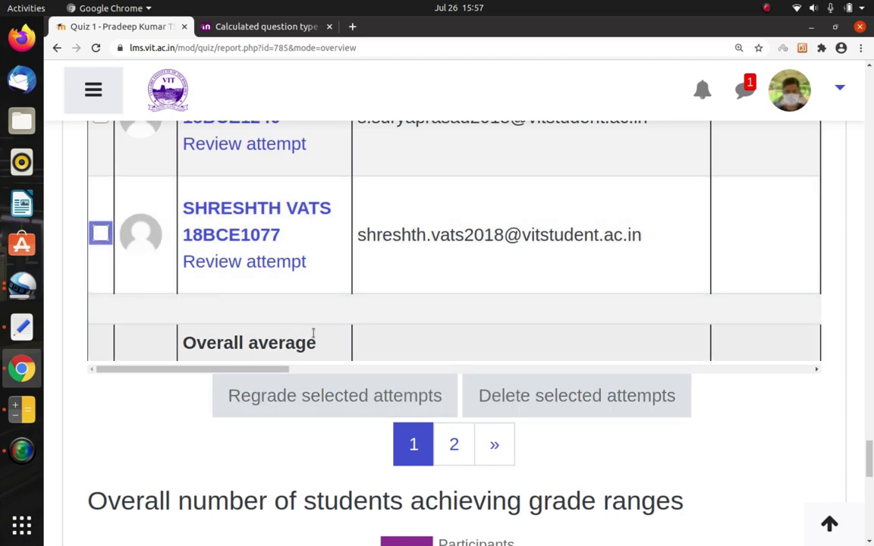
pyautogui.scroll(-2, 309, 333)
pyautogui.scroll(3, 332, 337)
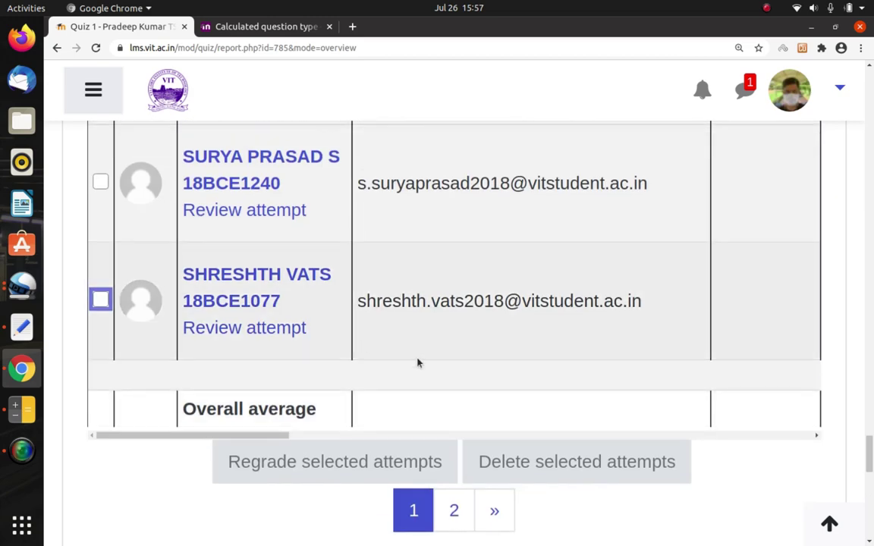
pyautogui.hscroll(10, 417, 362)
pyautogui.hscroll(3, 417, 362)
pyautogui.hscroll(-4, 417, 362)
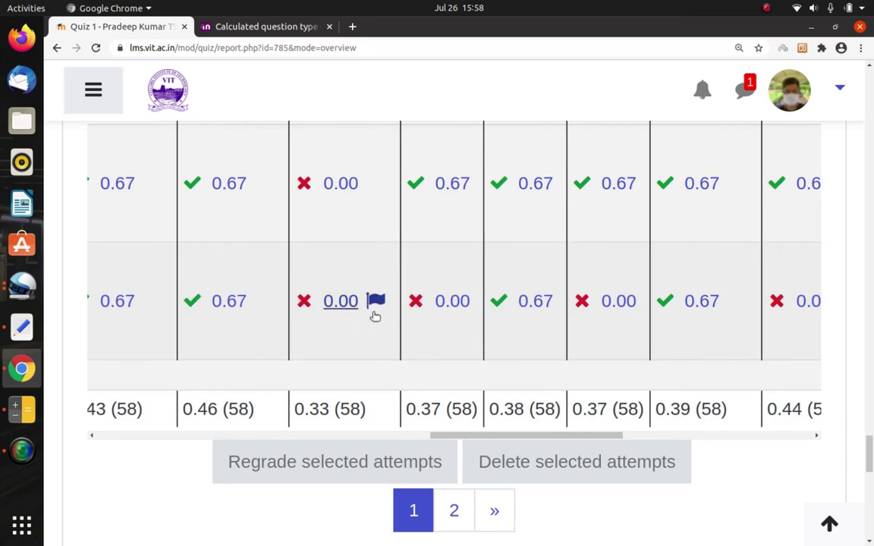
pyautogui.scroll(-2, 475, 360)
pyautogui.scroll(1, 475, 358)
pyautogui.scroll(-1, 475, 359)
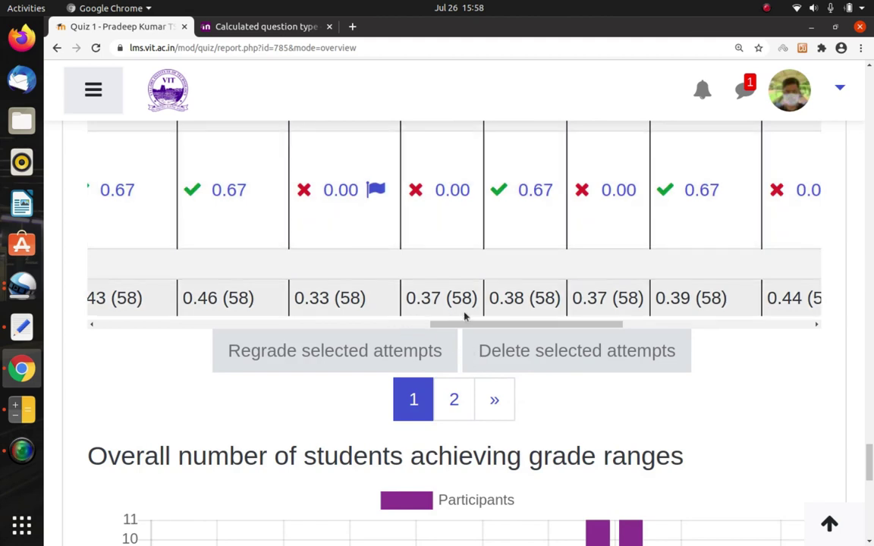
pyautogui.moveTo(530, 325); pyautogui.dragTo(449, 343)
pyautogui.moveTo(489, 340); pyautogui.dragTo(721, 371)
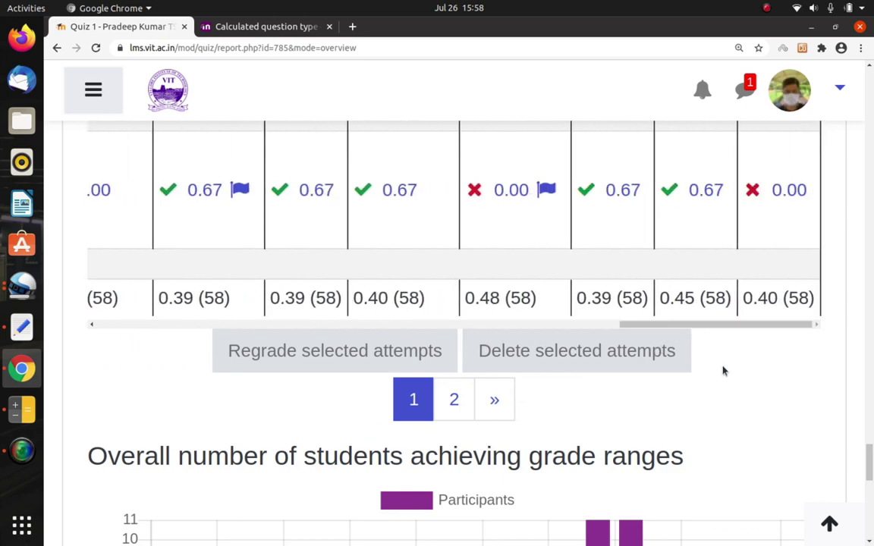
pyautogui.scroll(-10, 721, 371)
pyautogui.scroll(15, 722, 371)
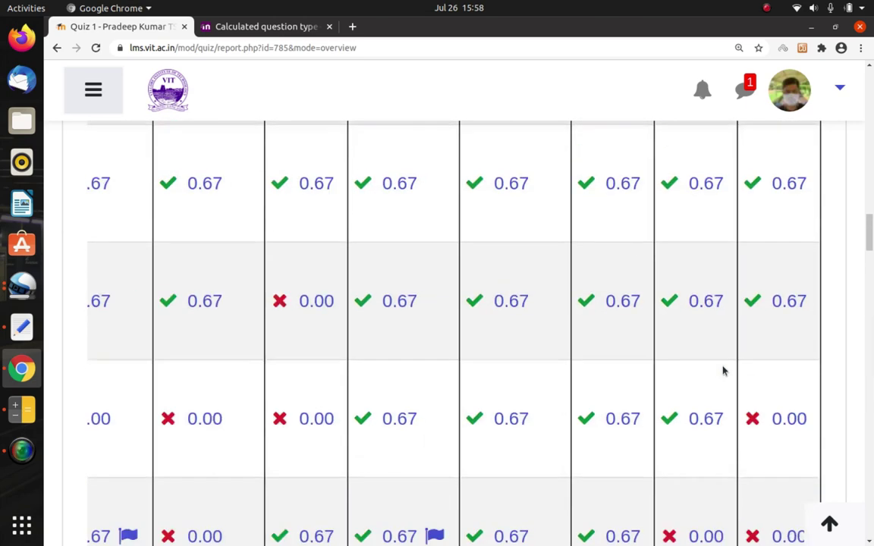
pyautogui.scroll(-3, 723, 371)
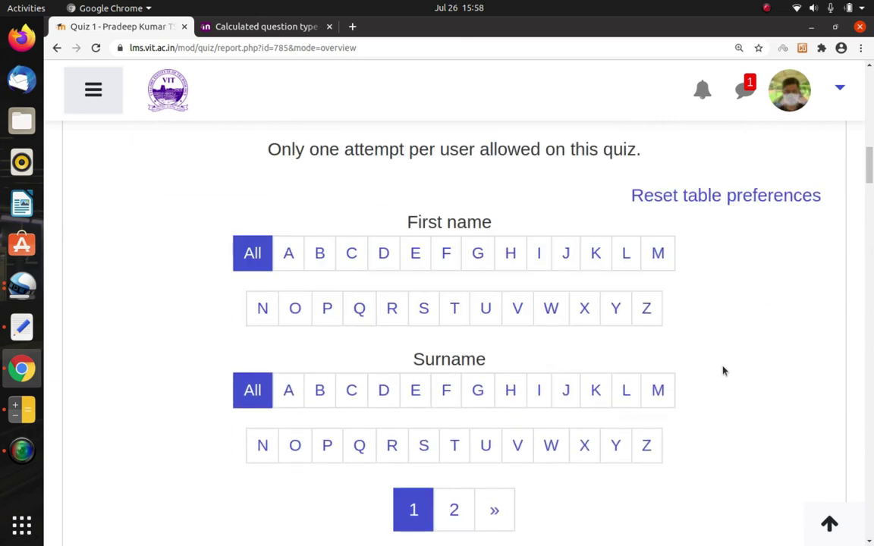
# - Download Quiz 1's grades table as Comma separated values (.csv) and open the file
pyautogui.scroll(-2, 723, 370)
pyautogui.click(403, 495)
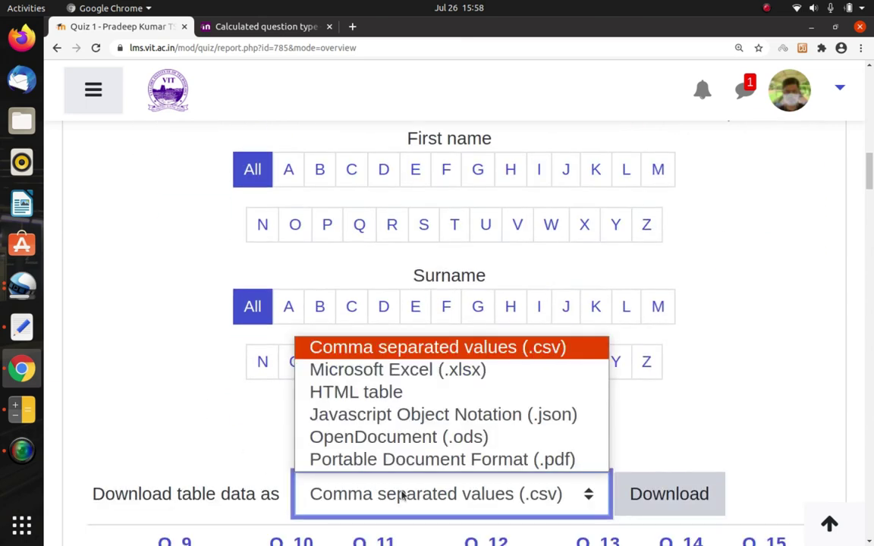
pyautogui.click(402, 496)
pyautogui.click(677, 492)
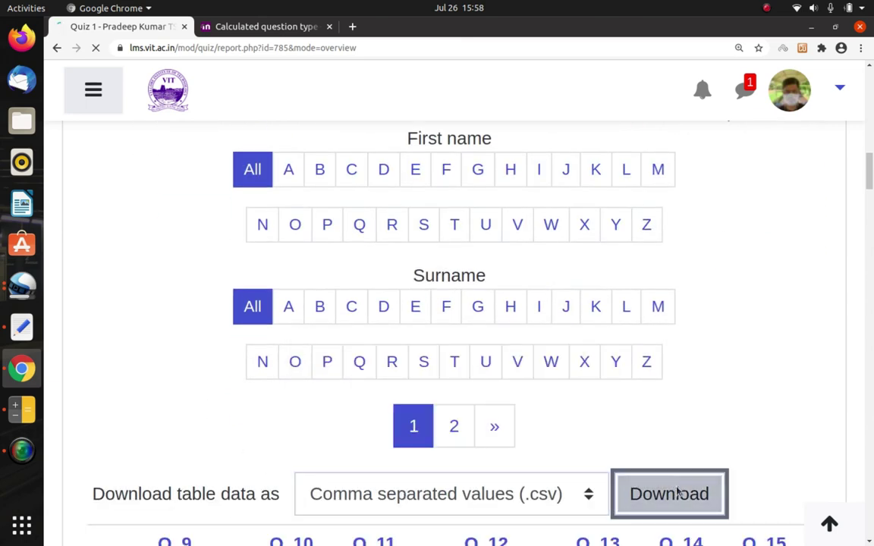
pyautogui.click(111, 533)
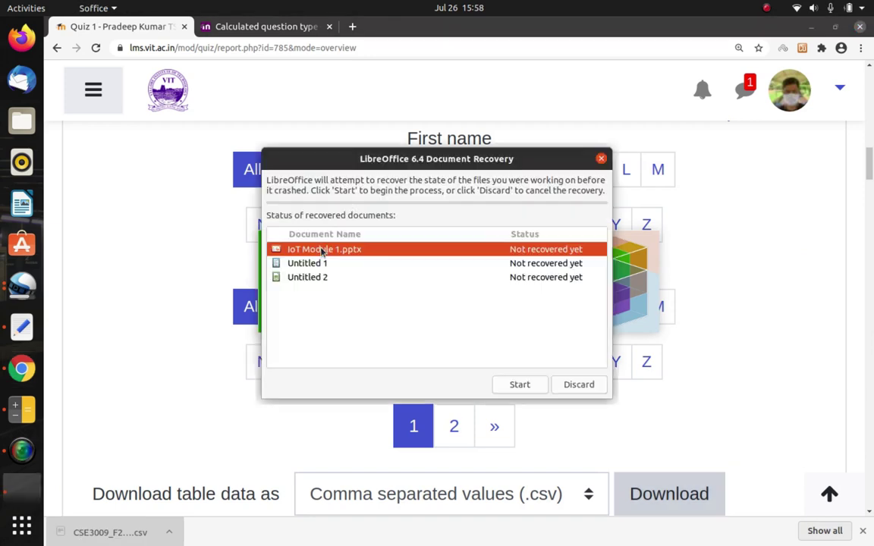
# - Finish LibreOffice document recovery, dismiss Tip of the Day, and accept the CSV import settings
pyautogui.click(534, 389)
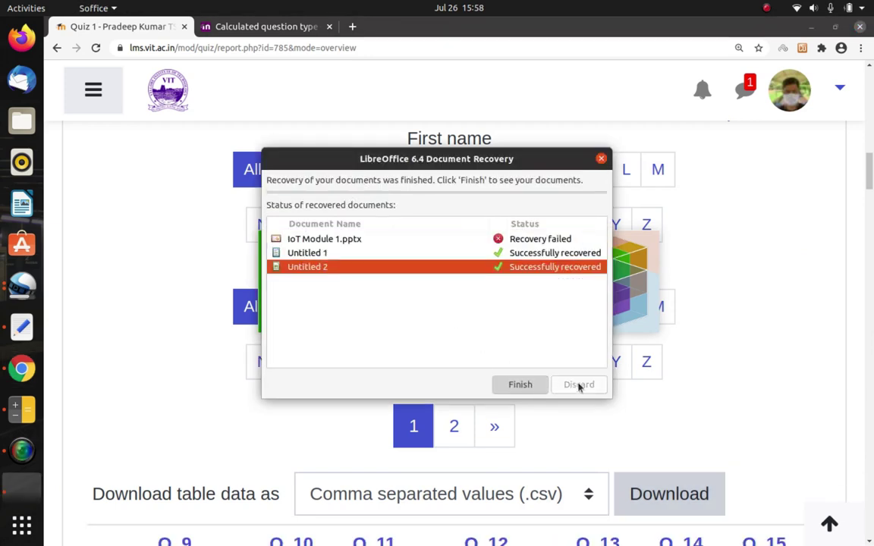
pyautogui.click(600, 158)
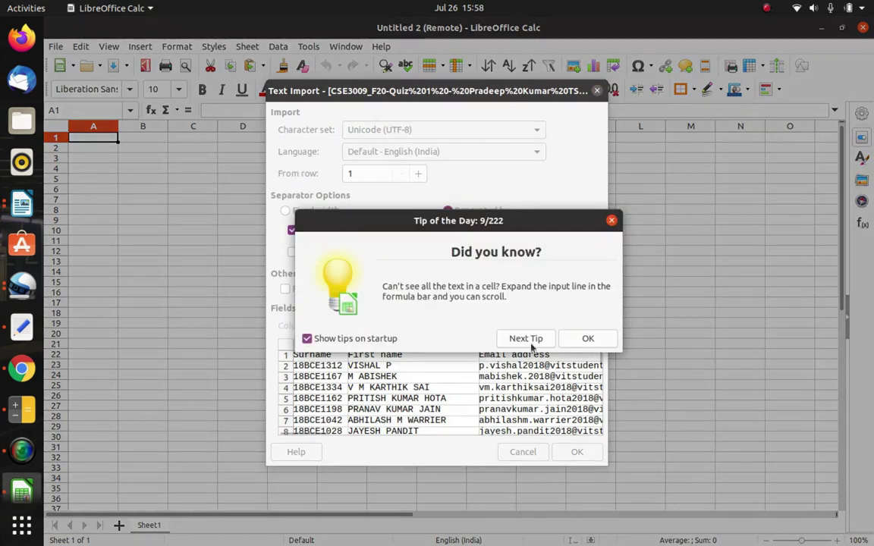
pyautogui.click(586, 339)
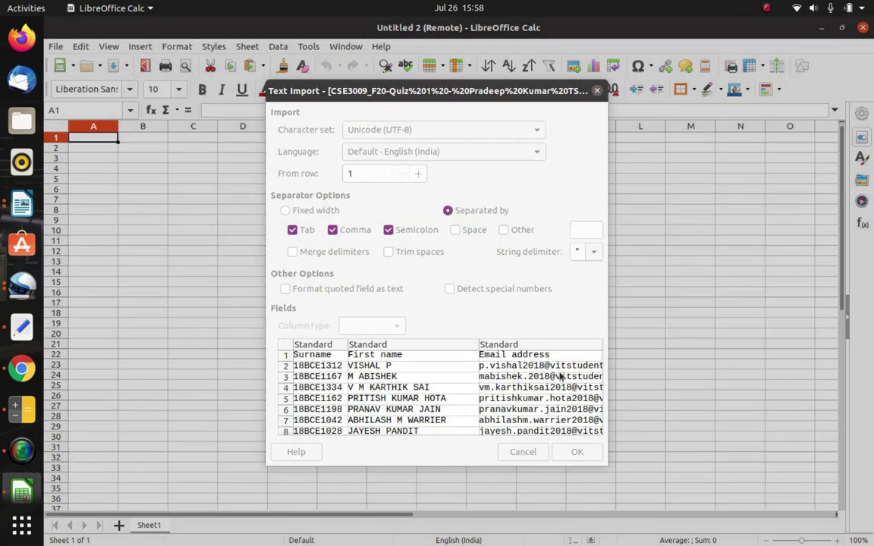
pyautogui.click(579, 451)
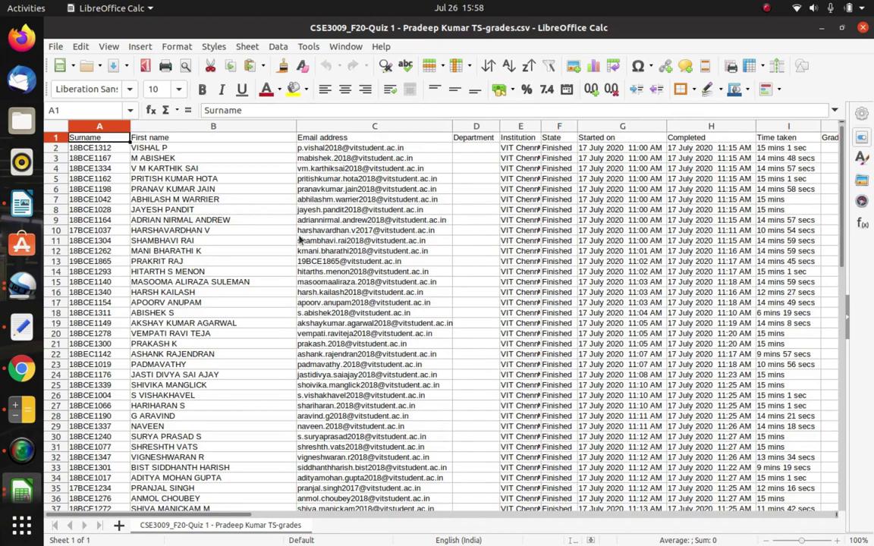
# - Browse the student rows over to the time taken and question grade headings
pyautogui.hscroll(7, 300, 240)
pyautogui.hscroll(-7, 299, 239)
pyautogui.hscroll(1, 299, 239)
pyautogui.hscroll(-1, 300, 240)
pyautogui.click(471, 160)
pyautogui.press('Right')
pyautogui.press('Right')
pyautogui.press('Right')
pyautogui.press('Right')
pyautogui.press('Right')
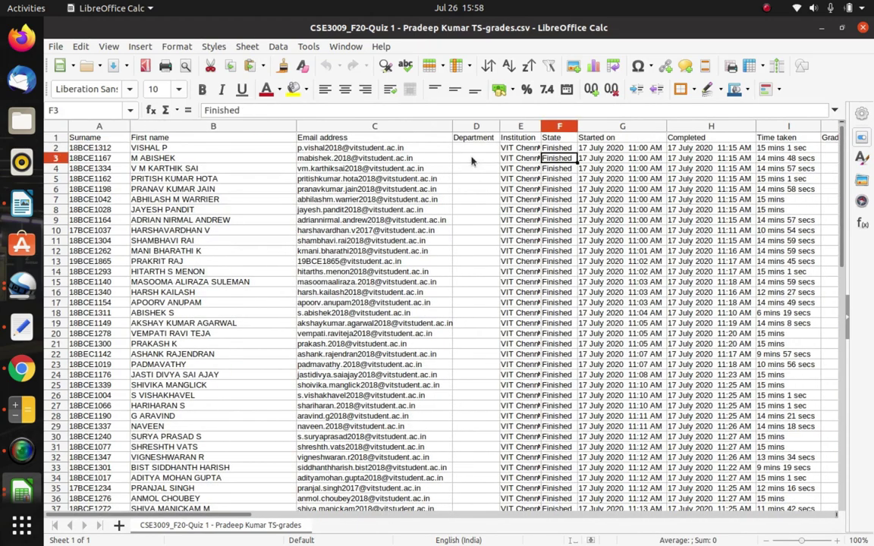
pyautogui.press('Right')
pyautogui.press('Right')
pyautogui.press('Right')
pyautogui.press('Right')
pyautogui.press('Up')
pyautogui.press('Up')
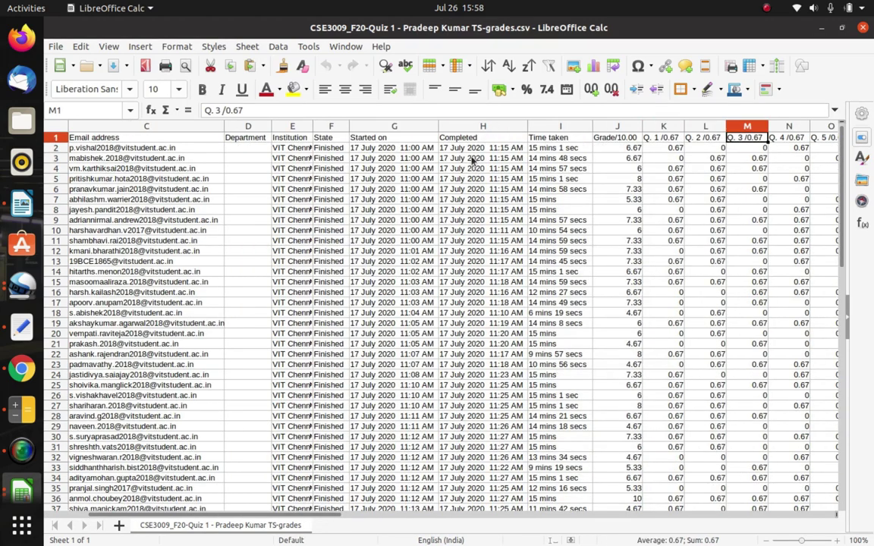
# - Delete the question grade columns K through Z
pyautogui.moveTo(659, 130); pyautogui.dragTo(751, 130)
pyautogui.moveTo(641, 145); pyautogui.dragTo(453, 127)
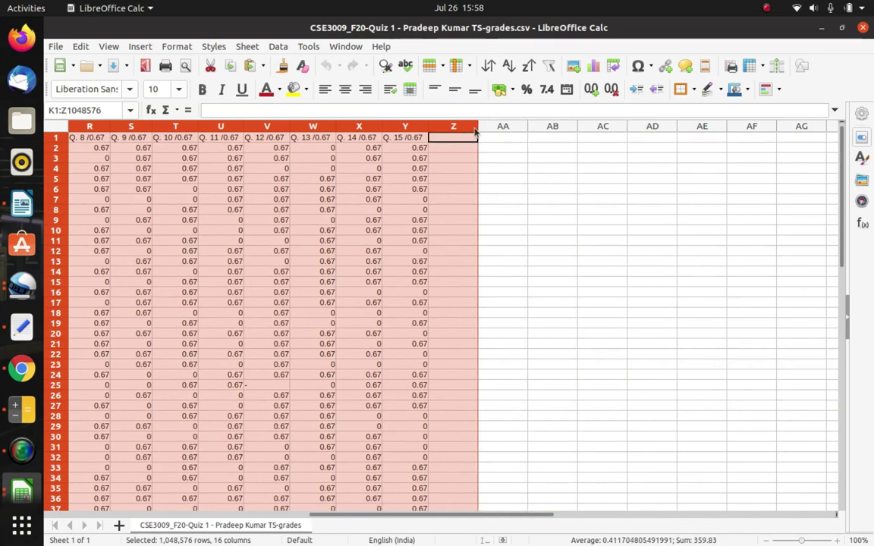
pyautogui.rightClick(399, 130)
pyautogui.press('Down')
pyautogui.press('Down')
pyautogui.press('Down')
pyautogui.press('Down')
pyautogui.press('Down')
pyautogui.press('Down')
pyautogui.press('Down')
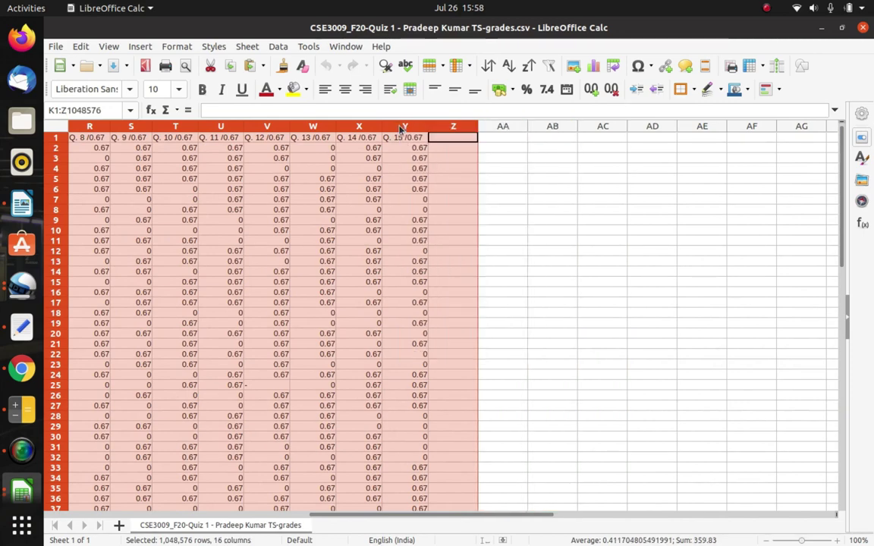
pyautogui.press('Return')
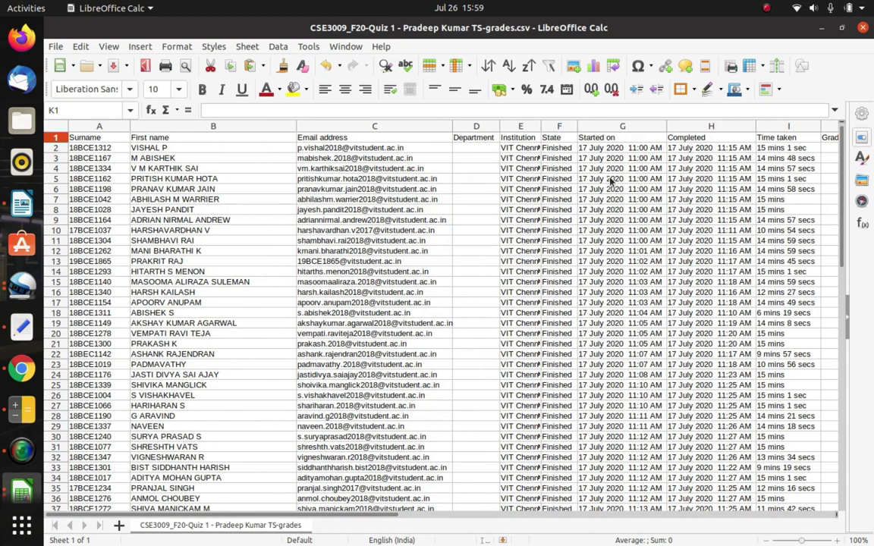
# - Check the values down the Grade/10.00 column and back to its header
pyautogui.click(561, 161)
pyautogui.click(610, 180)
pyautogui.press('Right')
pyautogui.press('Right')
pyautogui.press('Left')
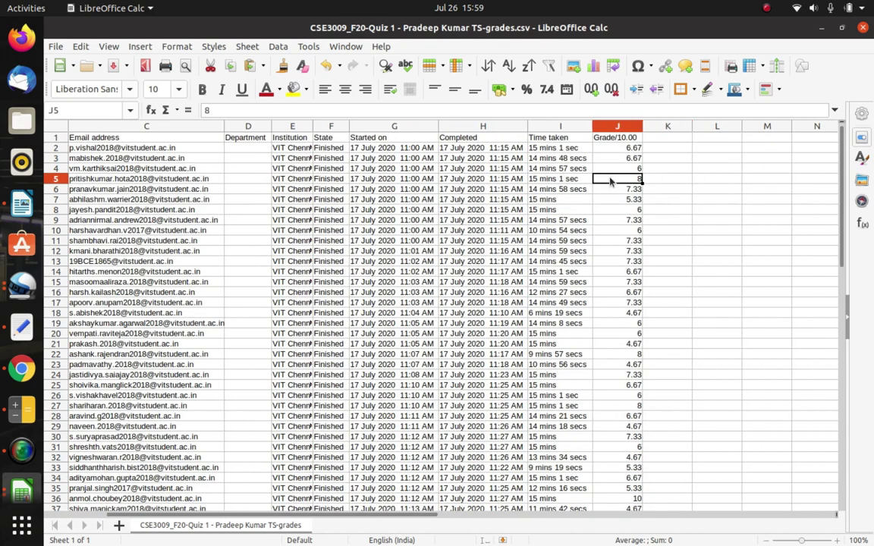
pyautogui.press('Left')
pyautogui.press('Left')
pyautogui.press('Up')
pyautogui.press('Up')
pyautogui.press('Up')
pyautogui.press('Up')
pyautogui.press('Right')
pyautogui.press('Down')
pyautogui.press('Down')
pyautogui.press('Down')
pyautogui.press('Down')
pyautogui.press('Down')
pyautogui.press('Down')
pyautogui.press('Down')
pyautogui.press('Down')
pyautogui.press('Down')
pyautogui.press('Down')
pyautogui.press('Down')
pyautogui.press('Down')
pyautogui.press('Down')
pyautogui.press('Down')
pyautogui.press('Down')
pyautogui.press('Down')
pyautogui.press('Down')
pyautogui.press('Down')
pyautogui.press('Down')
pyautogui.press('Down')
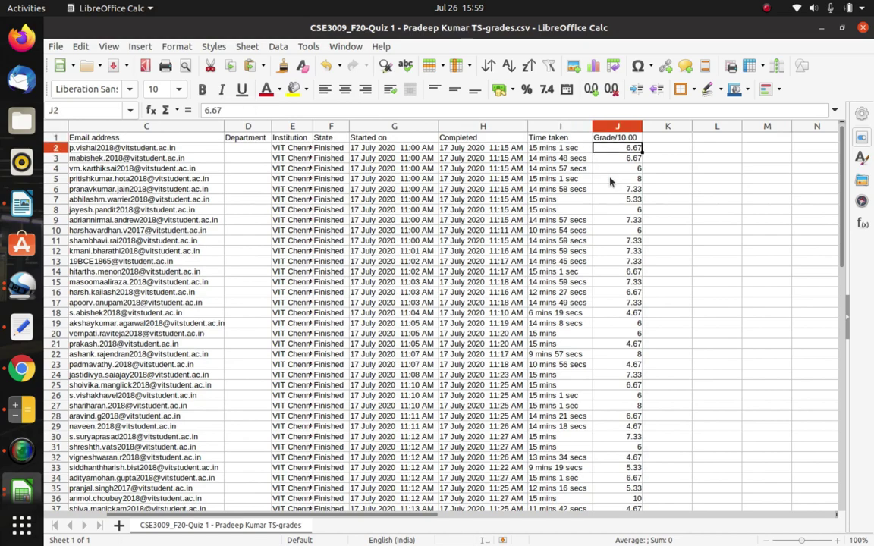
pyautogui.press('Down')
pyautogui.press('Down')
pyautogui.press('Down')
pyautogui.press('Down')
pyautogui.press('Down')
pyautogui.press('Down')
pyautogui.press('Down')
pyautogui.press('Down')
pyautogui.press('Down')
pyautogui.press('Down')
pyautogui.press('Down')
pyautogui.press('Down')
pyautogui.press('Down')
pyautogui.press('Down')
pyautogui.press('Down')
pyautogui.press('Down')
pyautogui.press('Down')
pyautogui.press('Down')
pyautogui.press('Down')
pyautogui.press('Down')
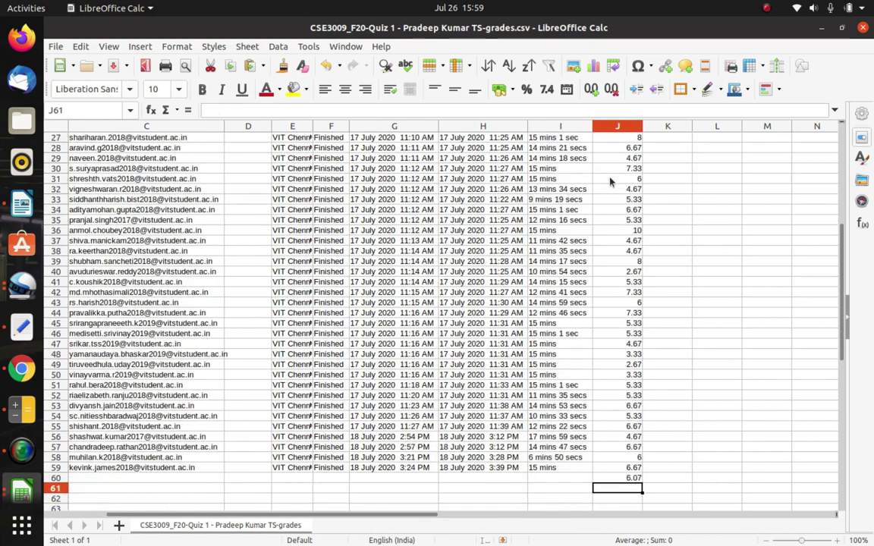
pyautogui.press('Up')
pyautogui.press('Up')
pyautogui.press('Up')
pyautogui.press('Up')
pyautogui.press('Up')
pyautogui.press('Up')
pyautogui.press('Up')
pyautogui.press('Up')
pyautogui.press('Up')
pyautogui.press('Up')
pyautogui.press('Up')
pyautogui.press('Up')
pyautogui.press('Up')
pyautogui.press('Up')
pyautogui.press('Up')
pyautogui.press('Up')
pyautogui.press('Up')
pyautogui.press('Up')
pyautogui.press('Up')
pyautogui.press('Up')
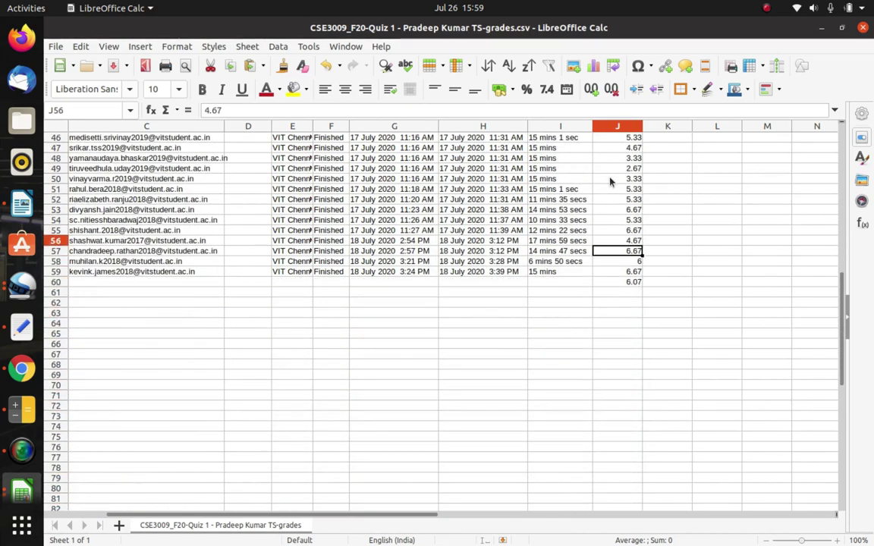
pyautogui.press('Up')
pyautogui.press('Up')
pyautogui.press('Up')
pyautogui.press('Up')
pyautogui.press('Up')
pyautogui.press('Up')
pyautogui.press('Up')
pyautogui.press('Up')
pyautogui.press('Up')
pyautogui.press('Up')
pyautogui.press('Up')
pyautogui.press('Up')
pyautogui.press('Up')
pyautogui.press('Up')
pyautogui.press('Up')
pyautogui.press('Up')
pyautogui.press('Up')
pyautogui.press('Up')
pyautogui.press('Up')
pyautogui.press('Up')
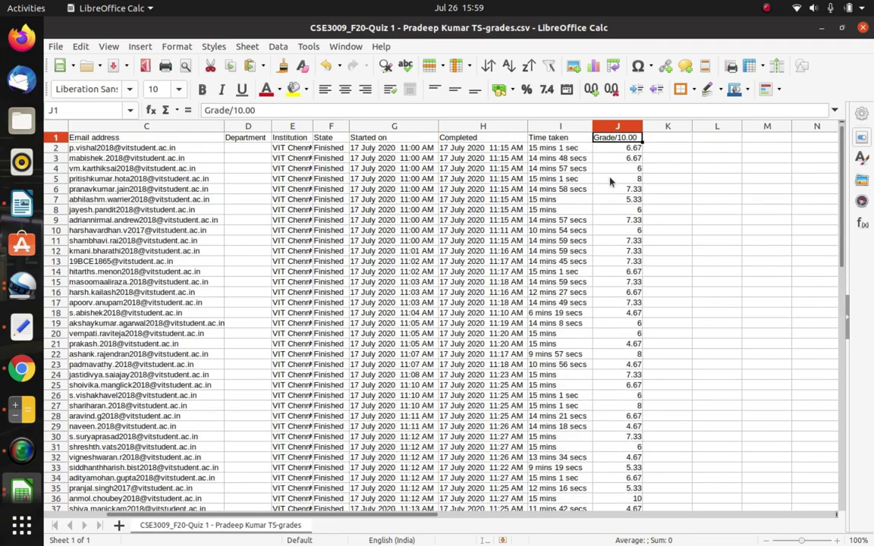
# - Close the grades CSV without saving, then the empty Calc and Writer documents
pyautogui.hotkey('ctrl', 'w')
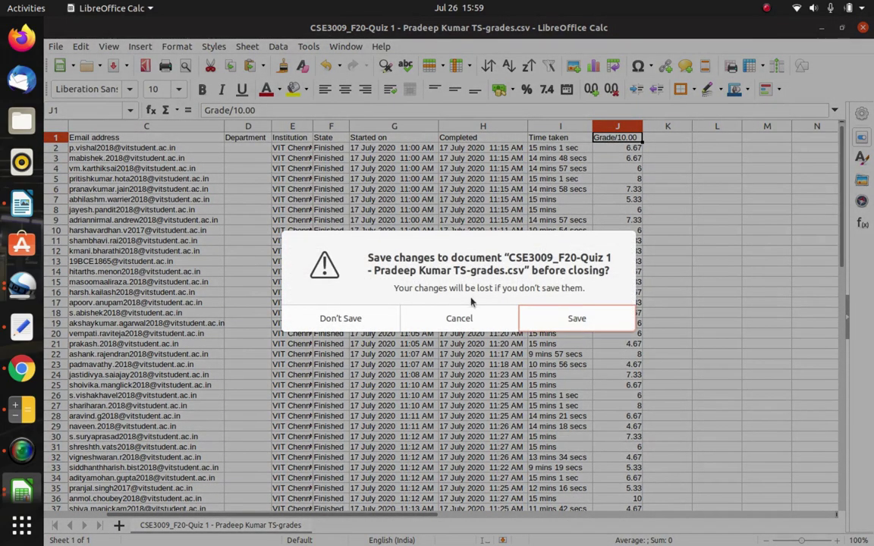
pyautogui.click(394, 317)
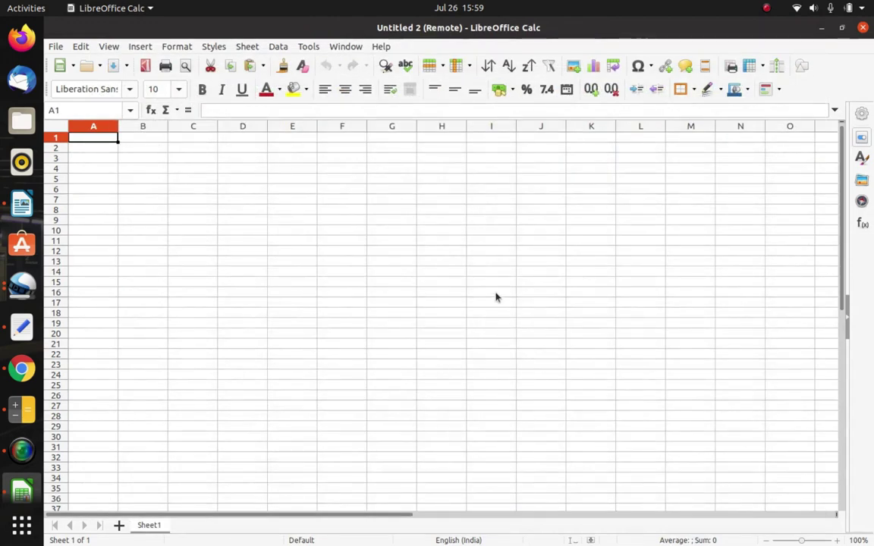
pyautogui.hotkey('ctrl', 'w')
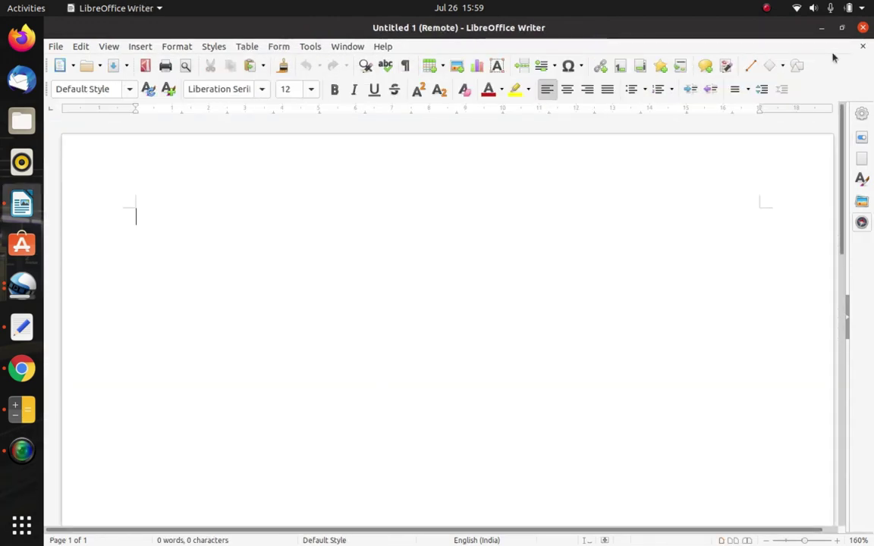
pyautogui.click(862, 28)
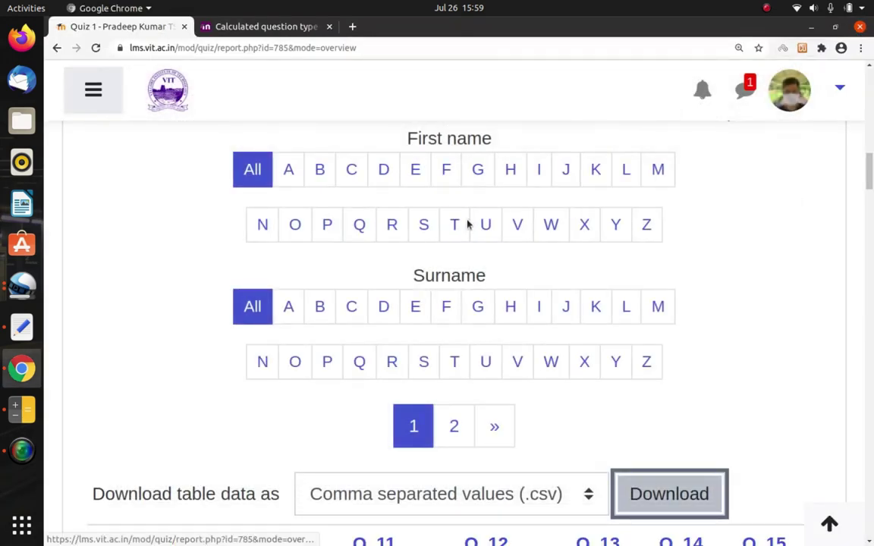
pyautogui.hotkey('alt', 'Tab')
pyautogui.hotkey('alt', 'Tab')
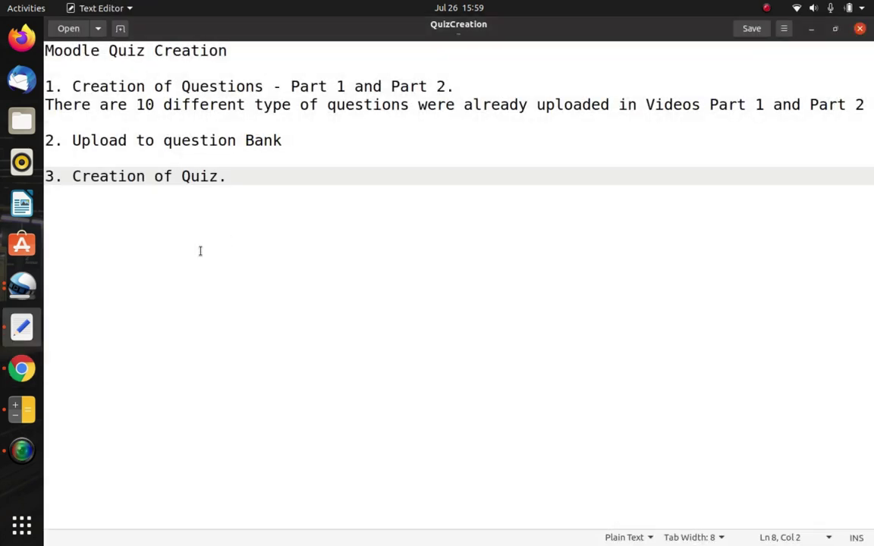
# - Add the line 'All the videos you can refere' below the quiz creation item
pyautogui.click(79, 88)
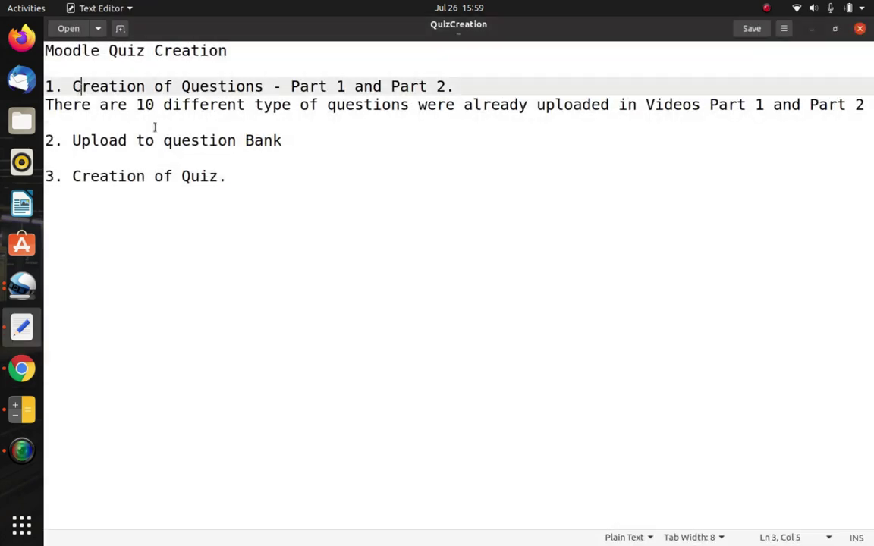
pyautogui.moveTo(154, 127); pyautogui.dragTo(127, 211)
pyautogui.click(126, 210)
pyautogui.press('Return')
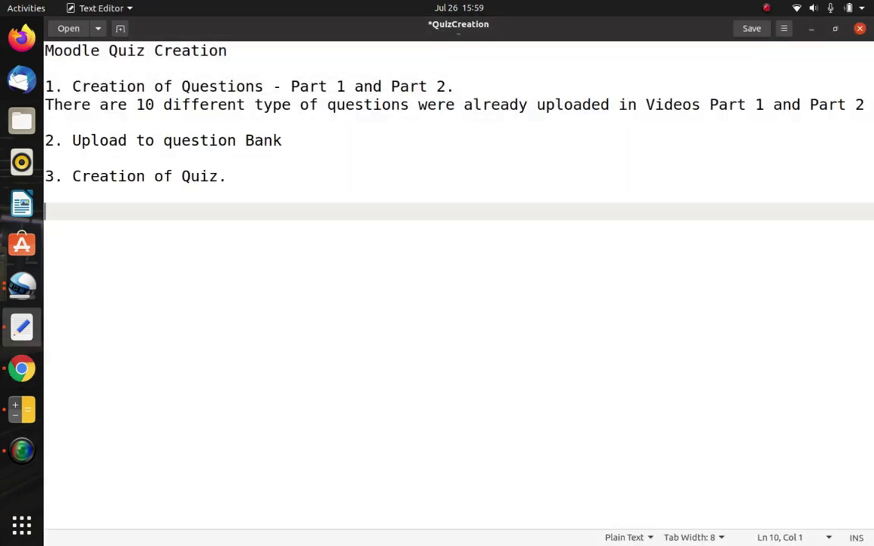
pyautogui.write('All the vid')
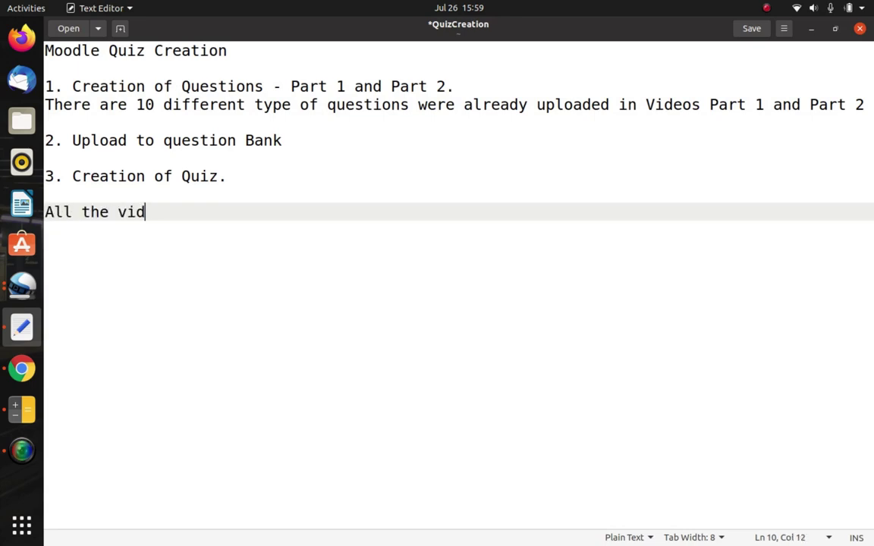
pyautogui.write('eos you can refere')
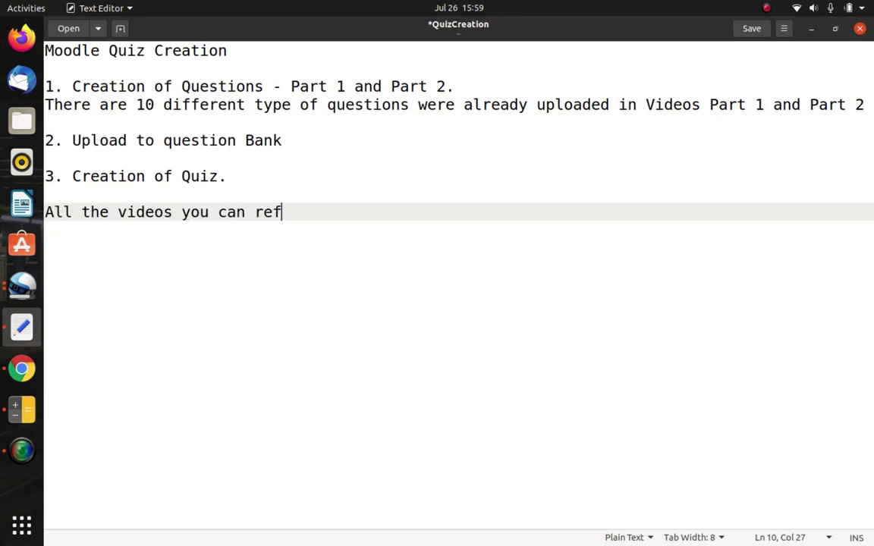
# - Add lines for Part 1 (Question upload 1 to 7), Part 2 (8 to 10), Part 3 (quiz creation)
pyautogui.press('Return')
pyautogui.write('Par')
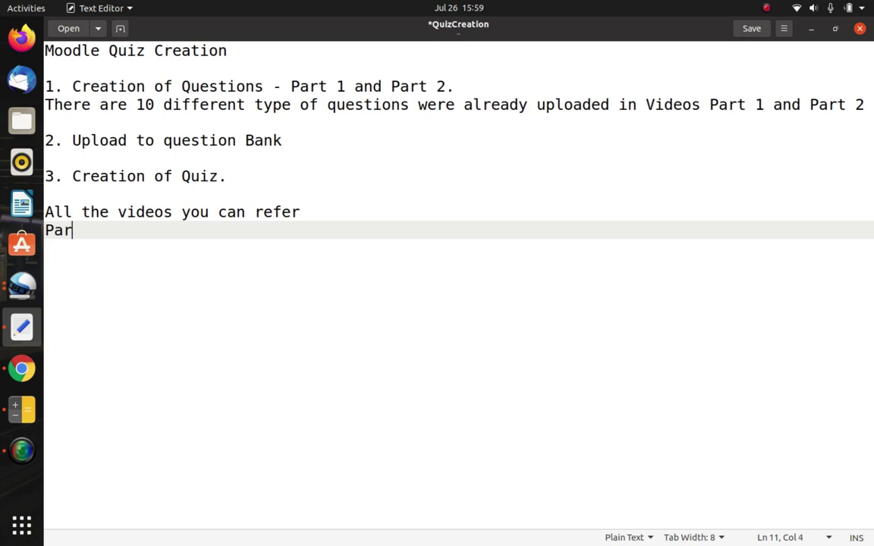
pyautogui.write('t 1 - Ques')
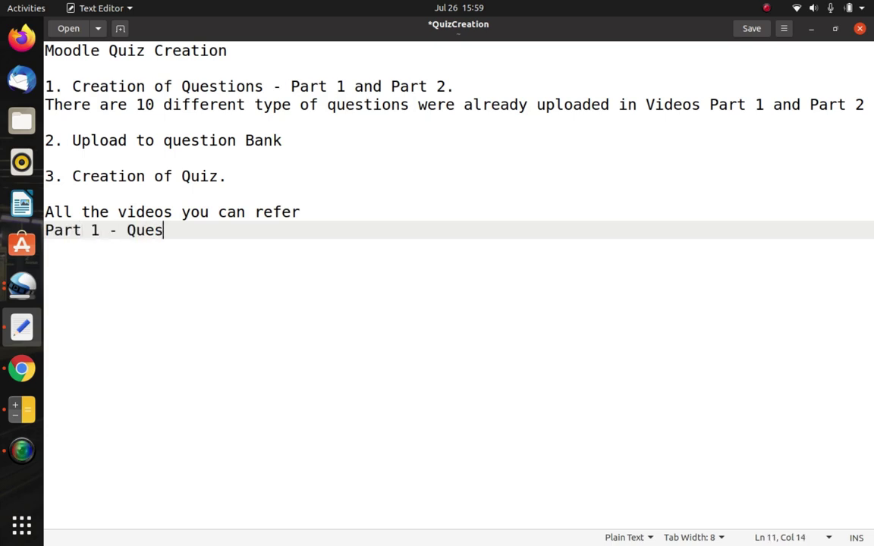
pyautogui.write('tion upload 1')
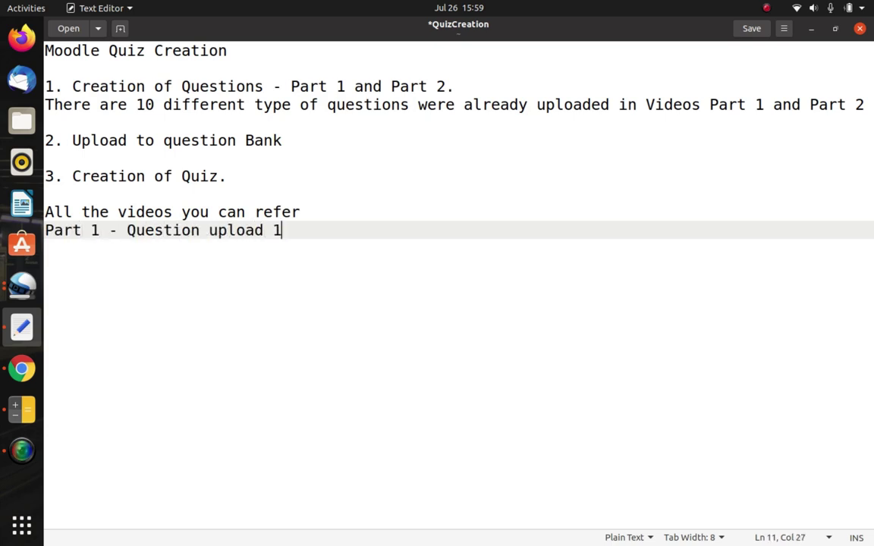
pyautogui.write(' to 7')
pyautogui.press('Return')
pyautogui.write('Part 2 ')
pyautogui.write('8')
pyautogui.press('BackSpace')
pyautogui.write('- Questio')
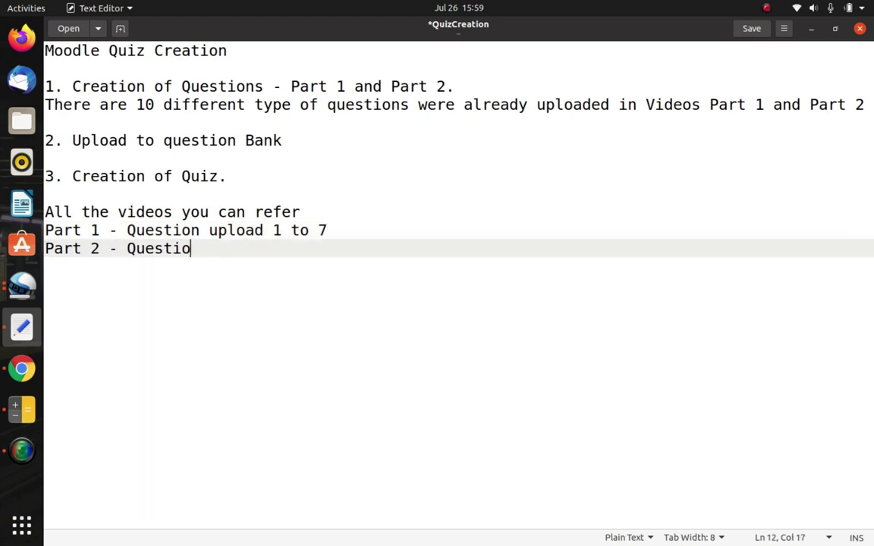
pyautogui.write('n upload 8 to 10')
pyautogui.press('Return')
pyautogui.write('Part 3 - Thi')
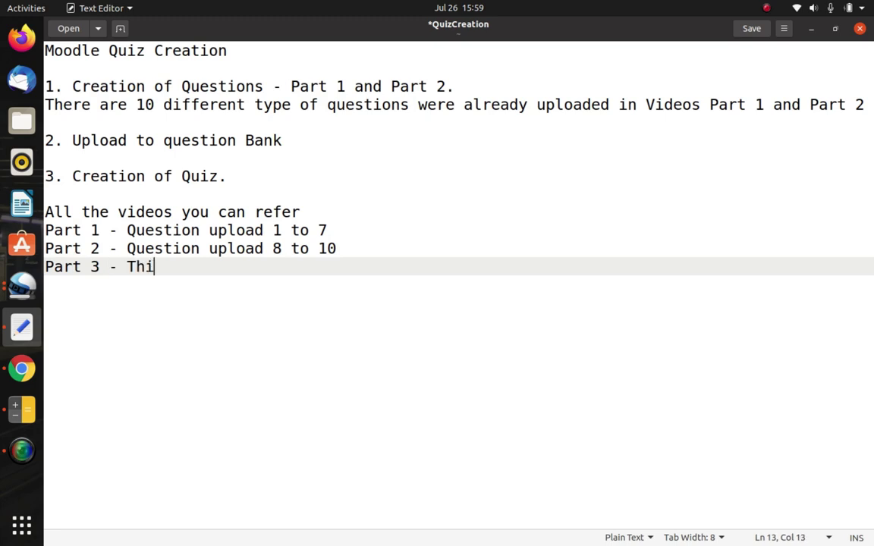
pyautogui.write('s video - quiz creation')
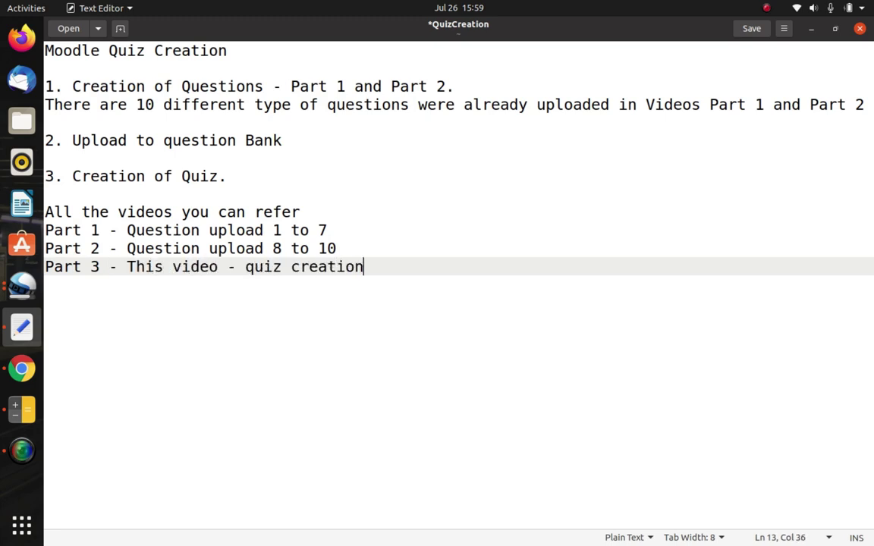
# - Add 'Part 4 - Secure Exam Browser' and correct its typos
pyautogui.press('Return')
pyautogui.write('Part 4 - S')
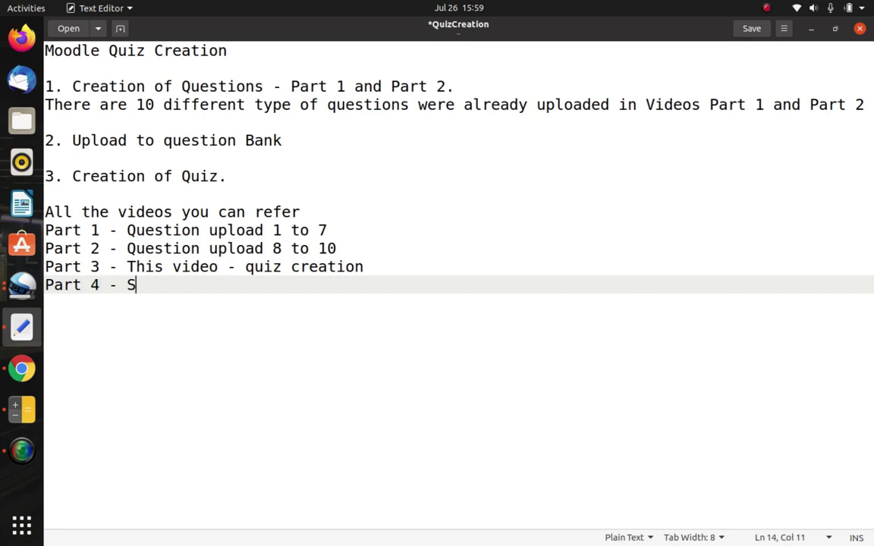
pyautogui.write('ecur eExam Browser/')
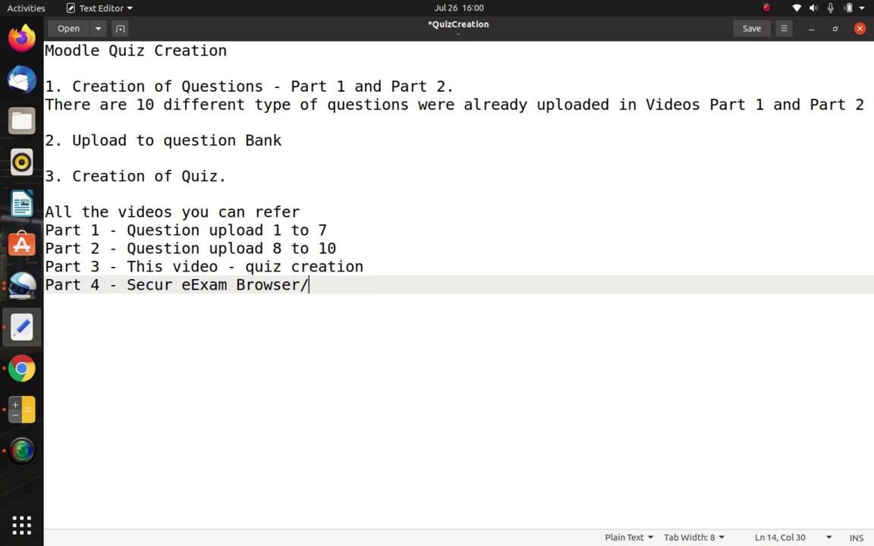
pyautogui.press('BackSpace')
pyautogui.click(126, 284)
pyautogui.click(228, 285)
pyautogui.press('BackSpace')
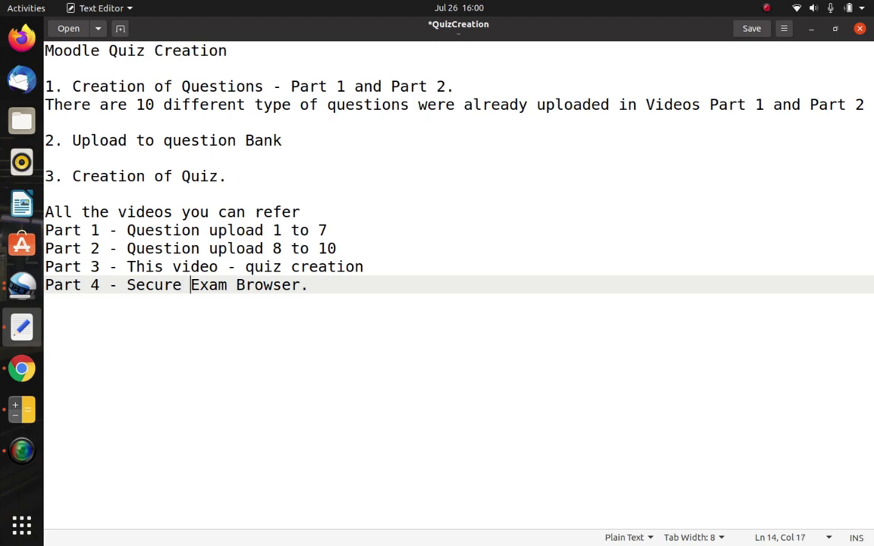